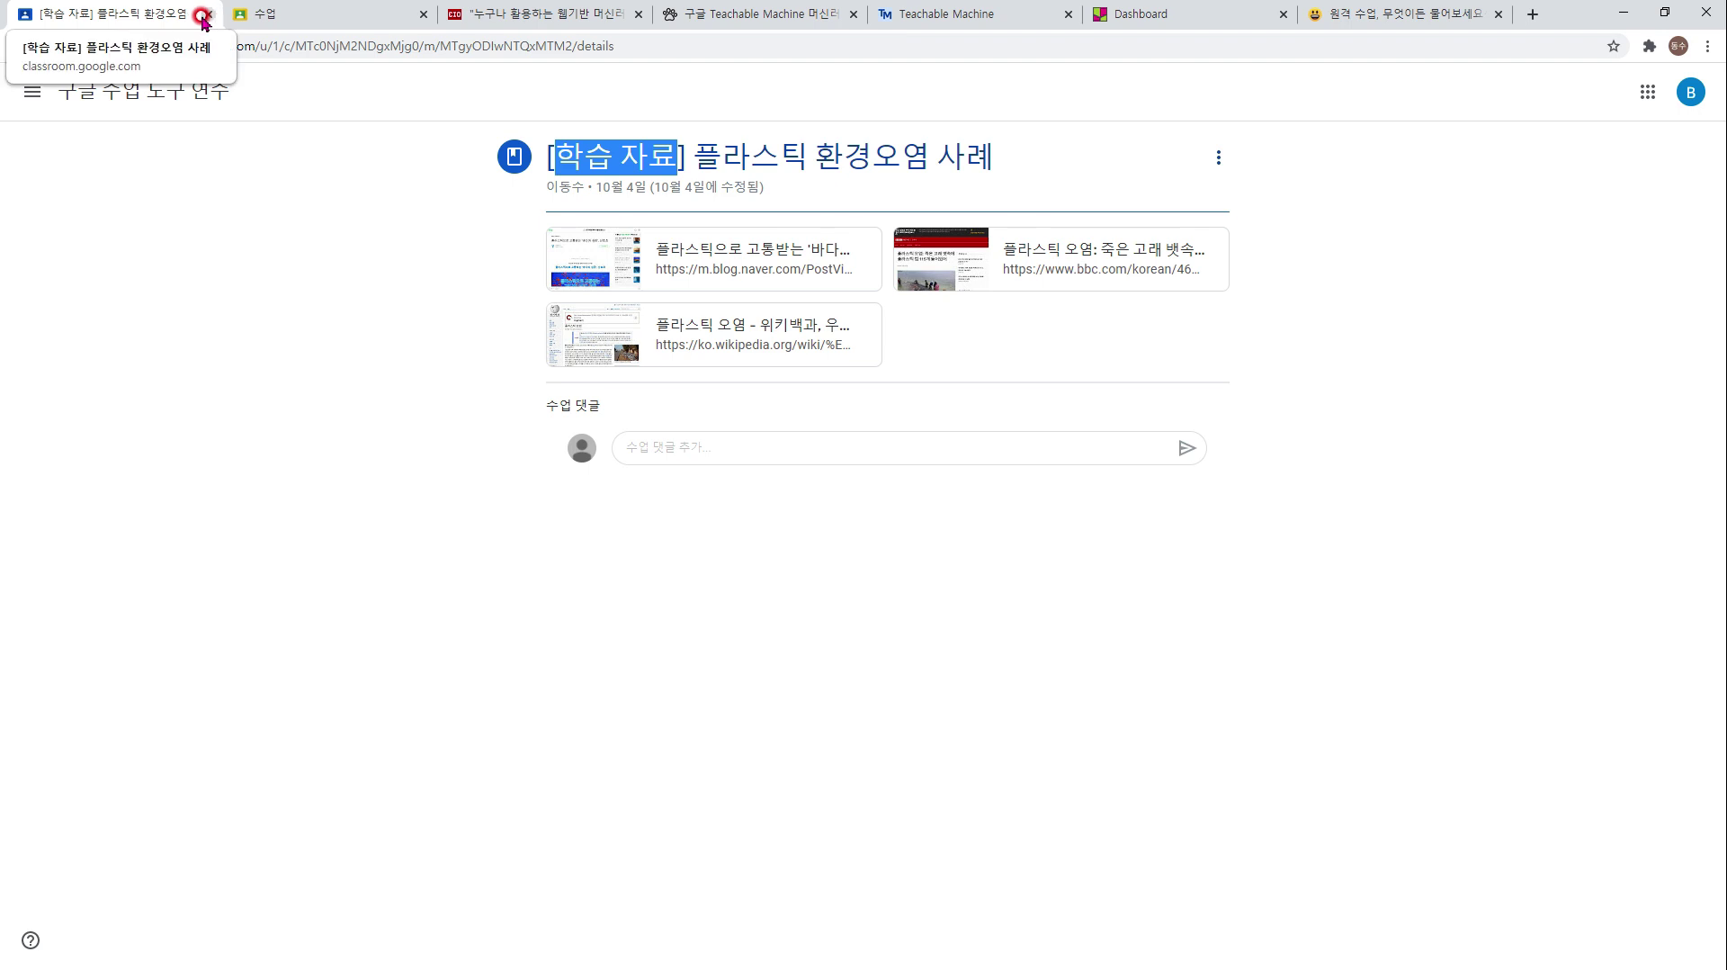
- Open the 구글 수업 도구 연수 class and start a new 자료 (material) post in its classwork
click(308, 16)
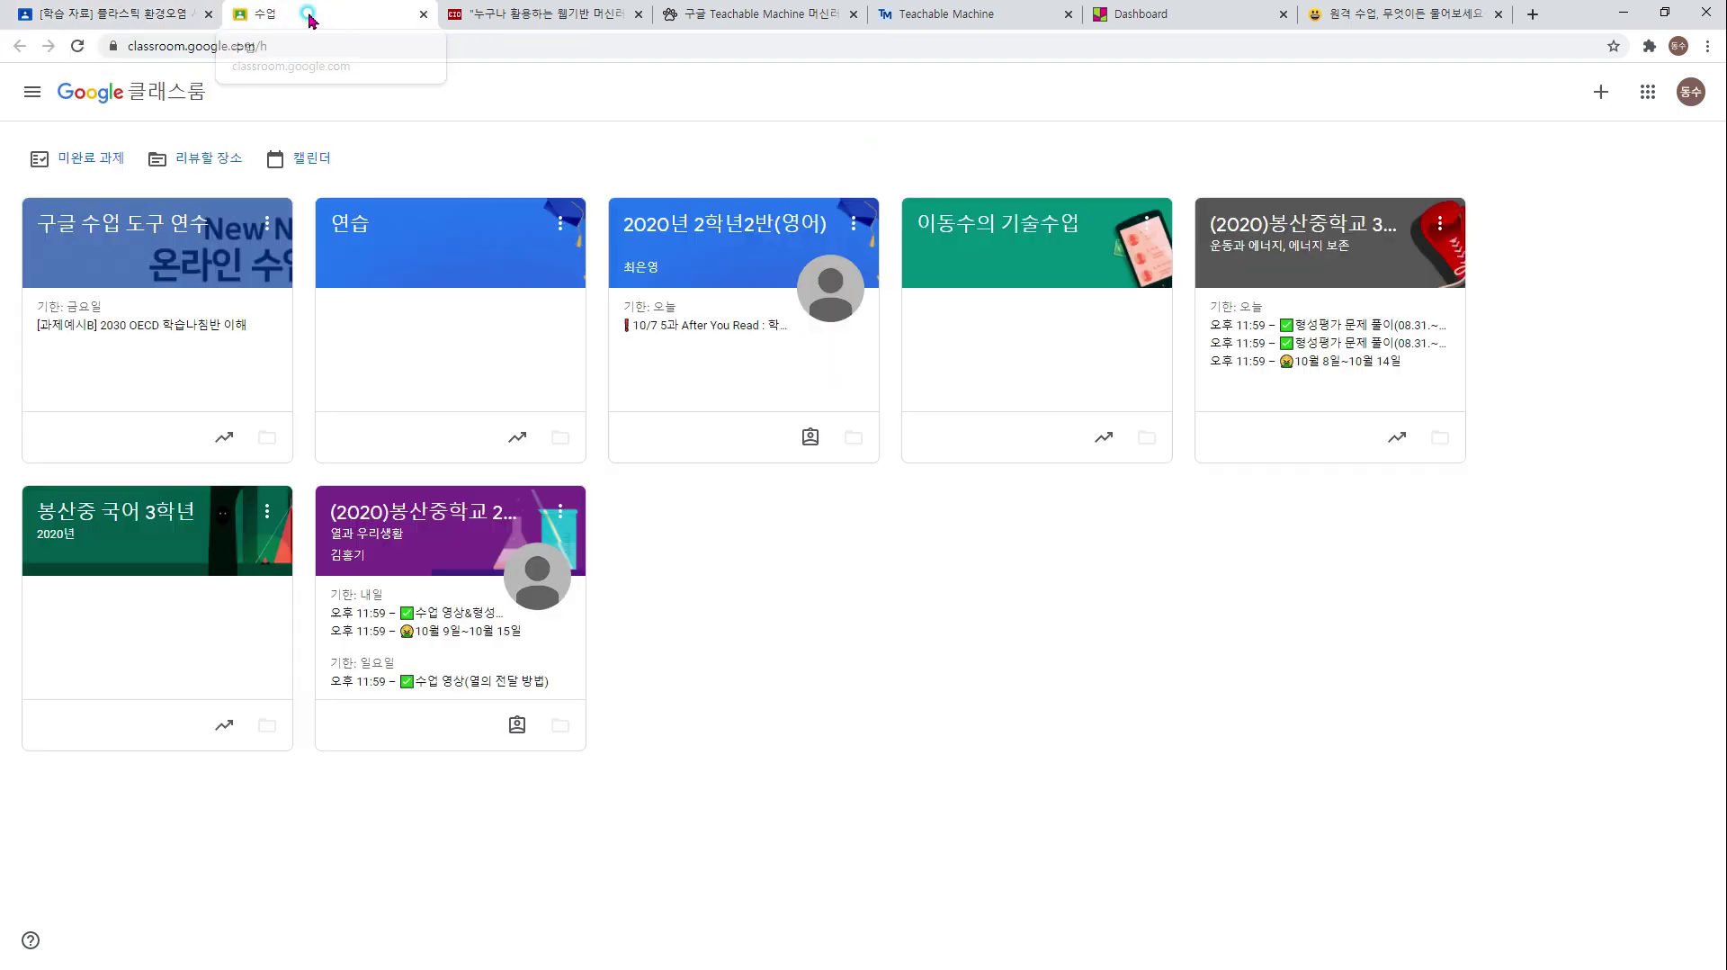
click(112, 227)
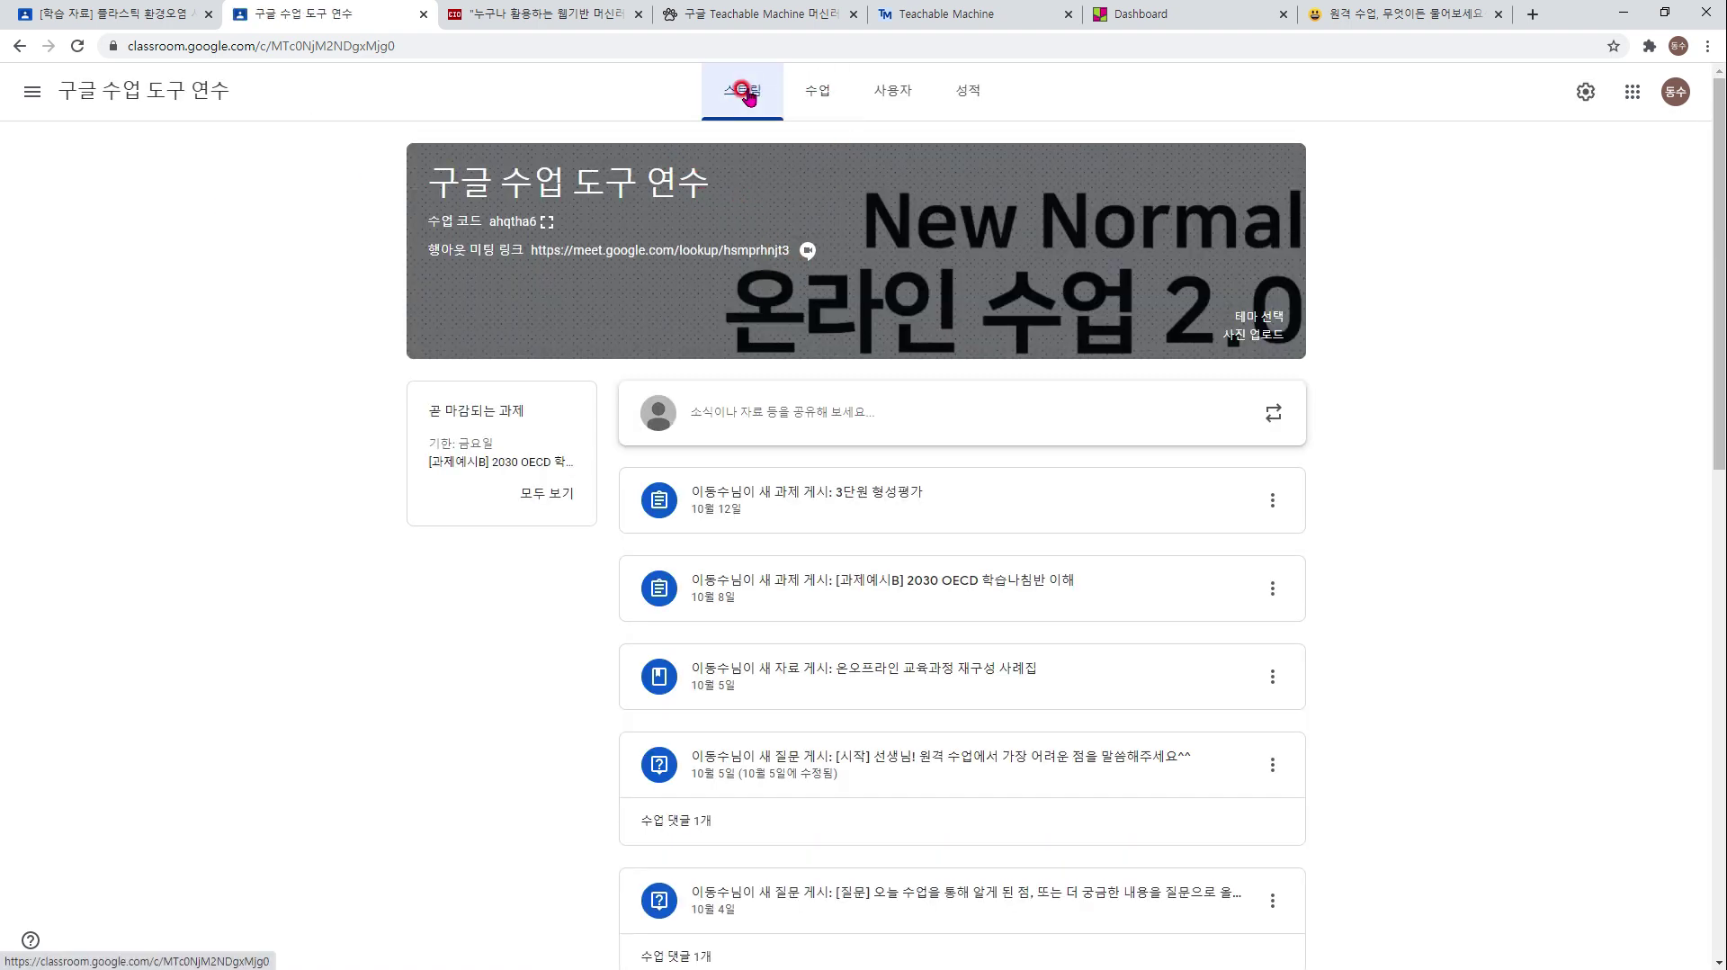
click(816, 91)
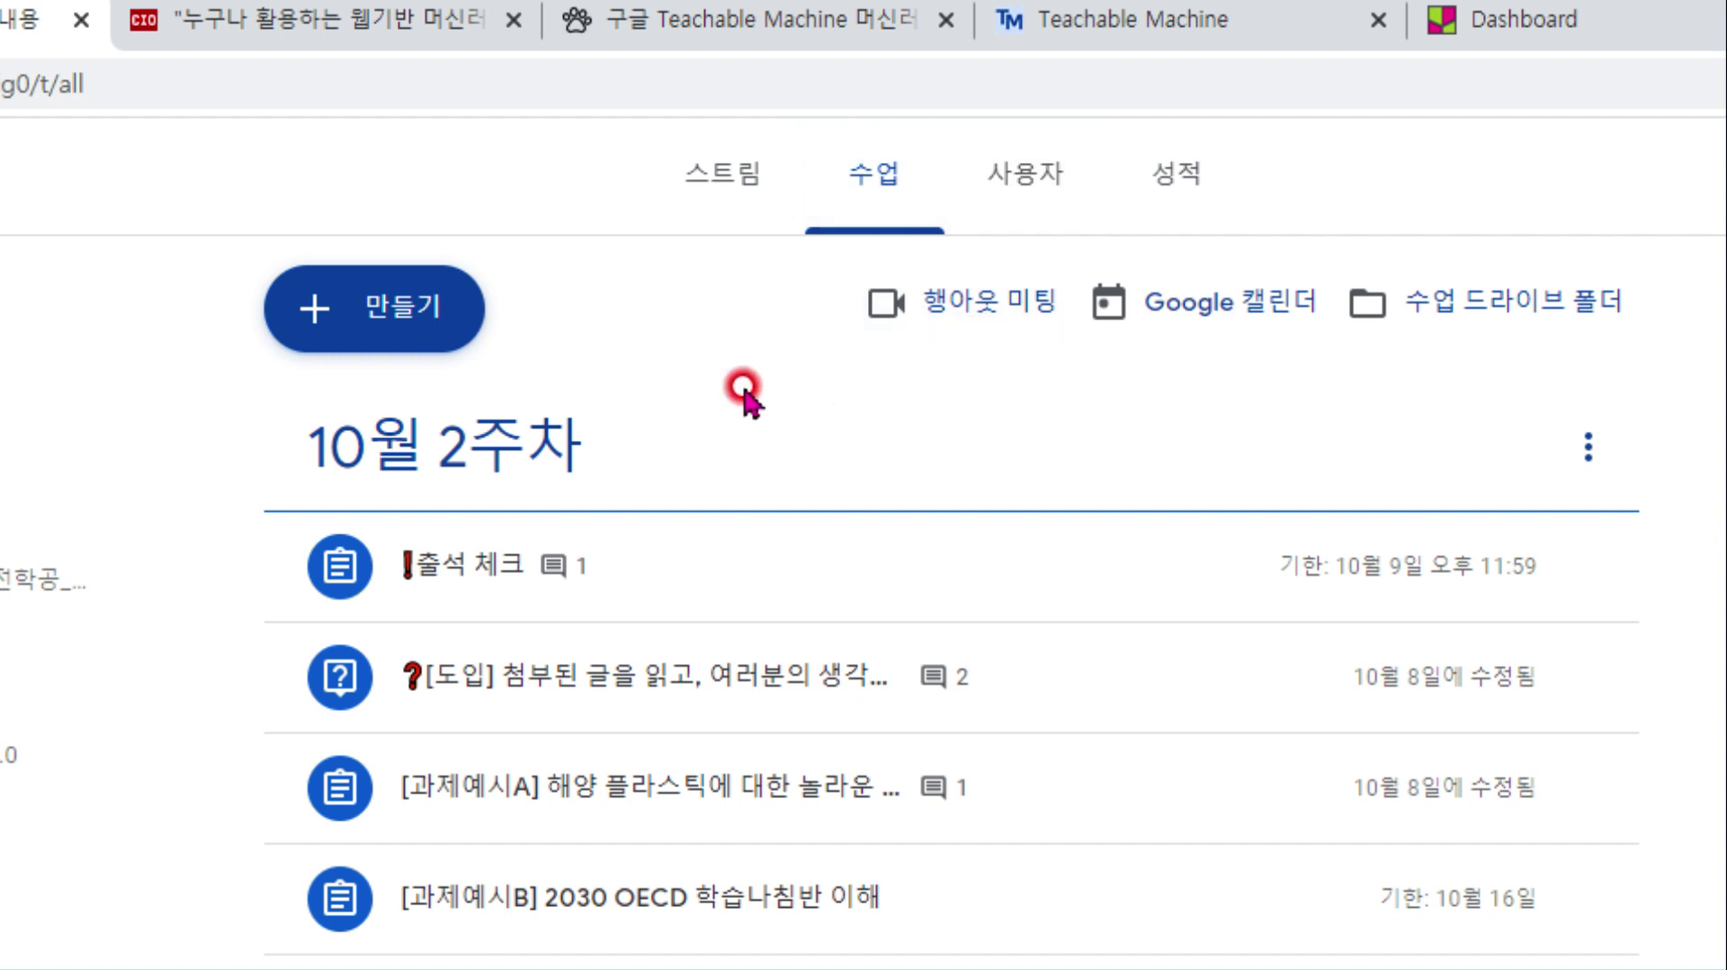
click(438, 302)
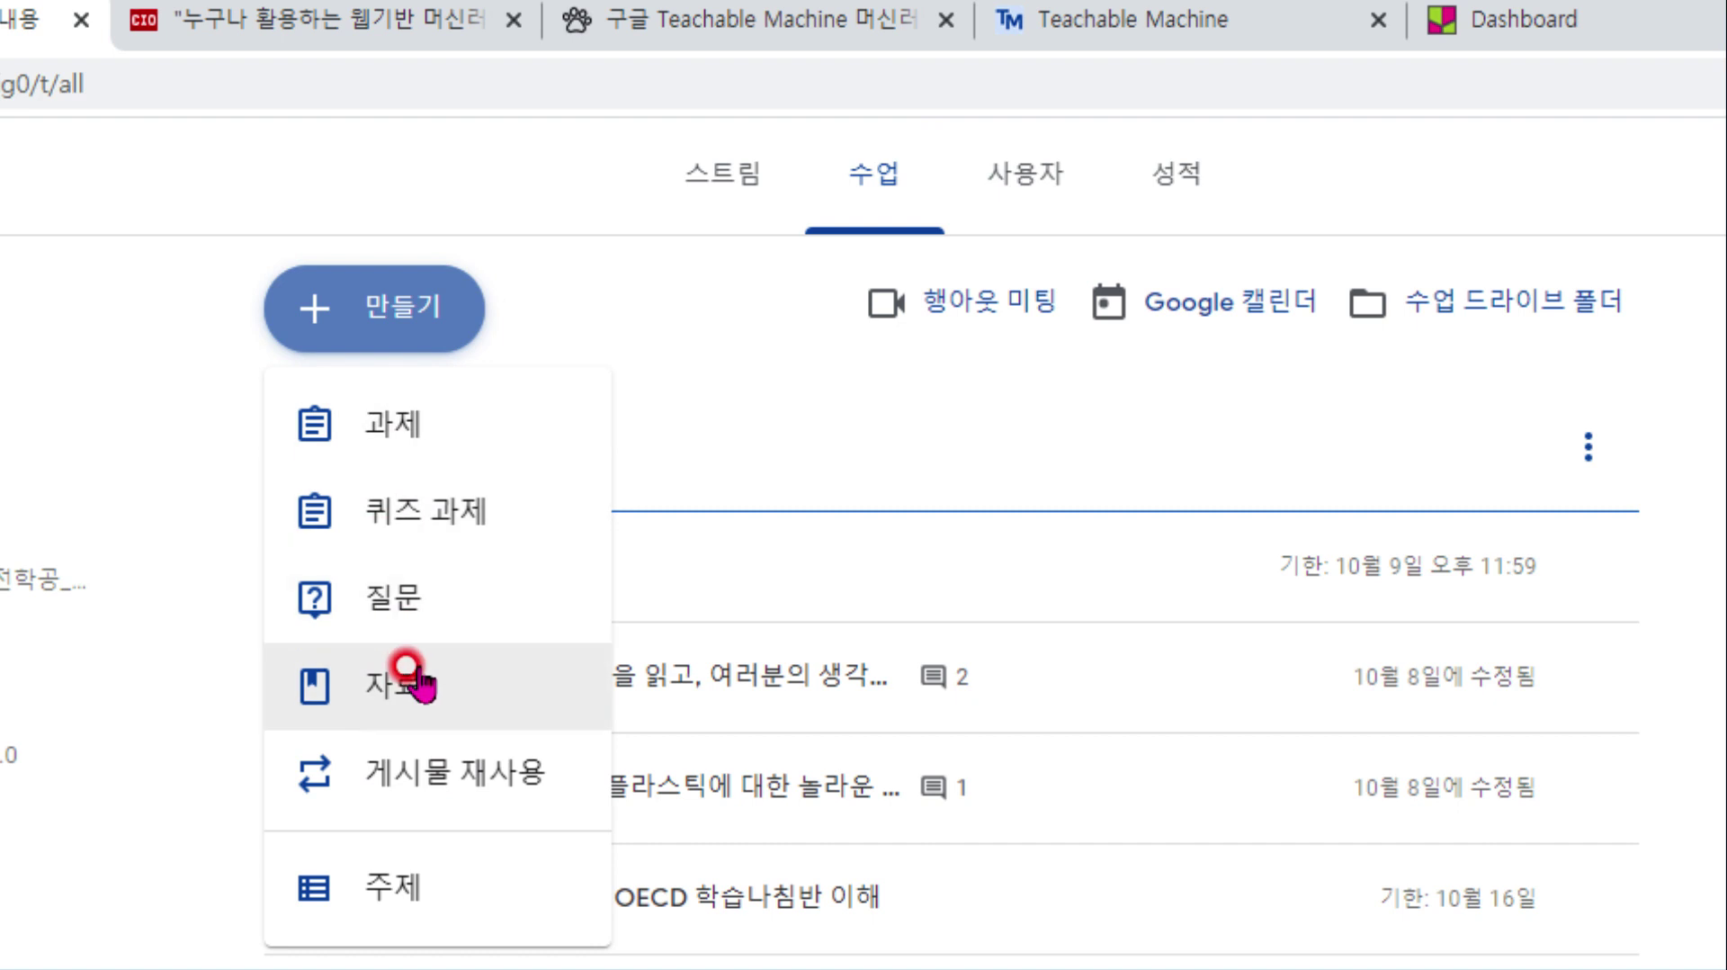
click(409, 679)
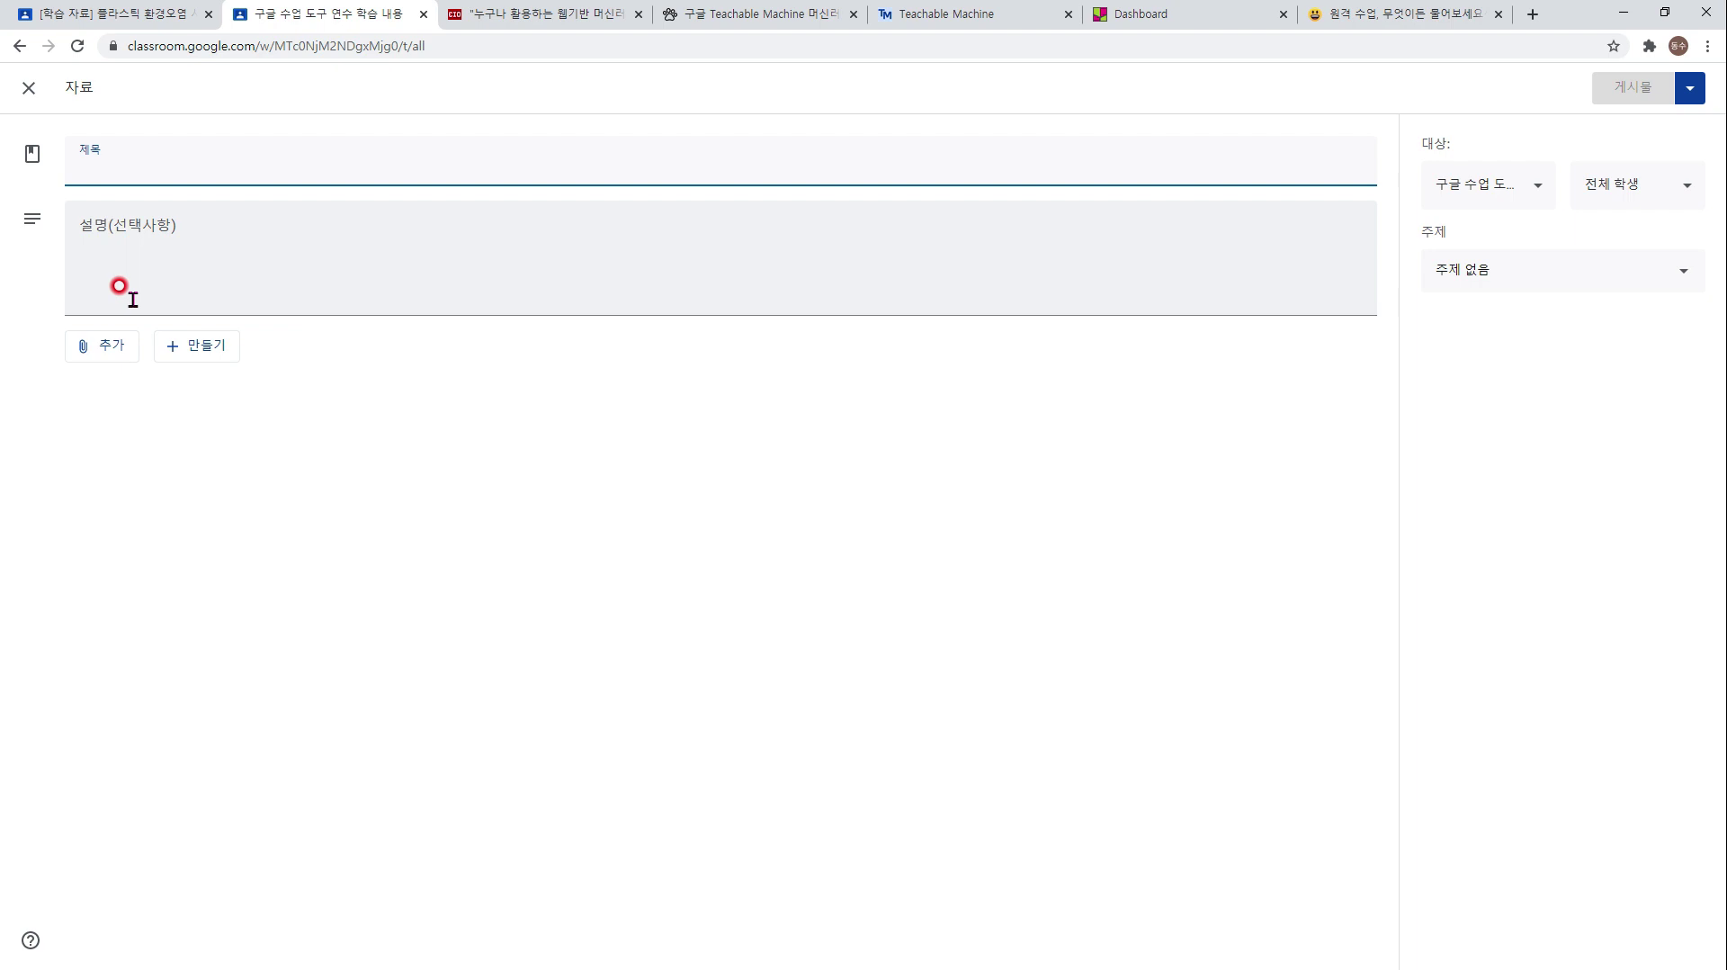
- Title the material "[보충 자료, 심화 자료, 읽기 자료]" and begin its description with "1."
click(138, 155)
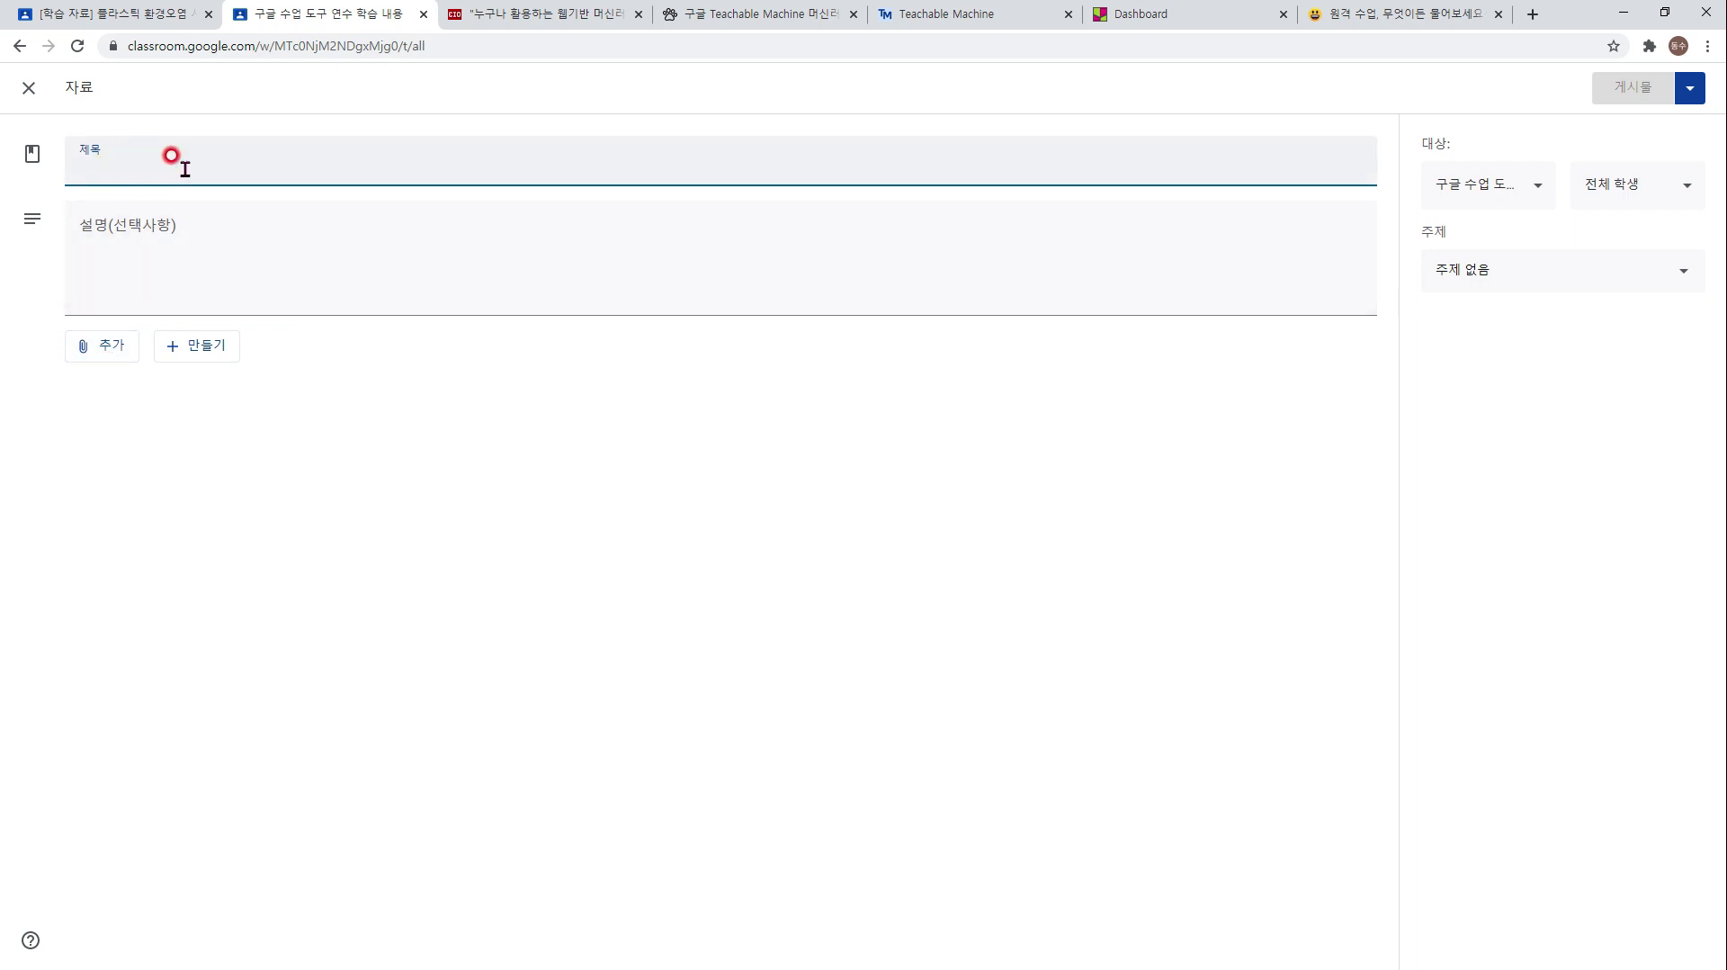
text([보충 자료, 심화 자료, 읽기 자료)
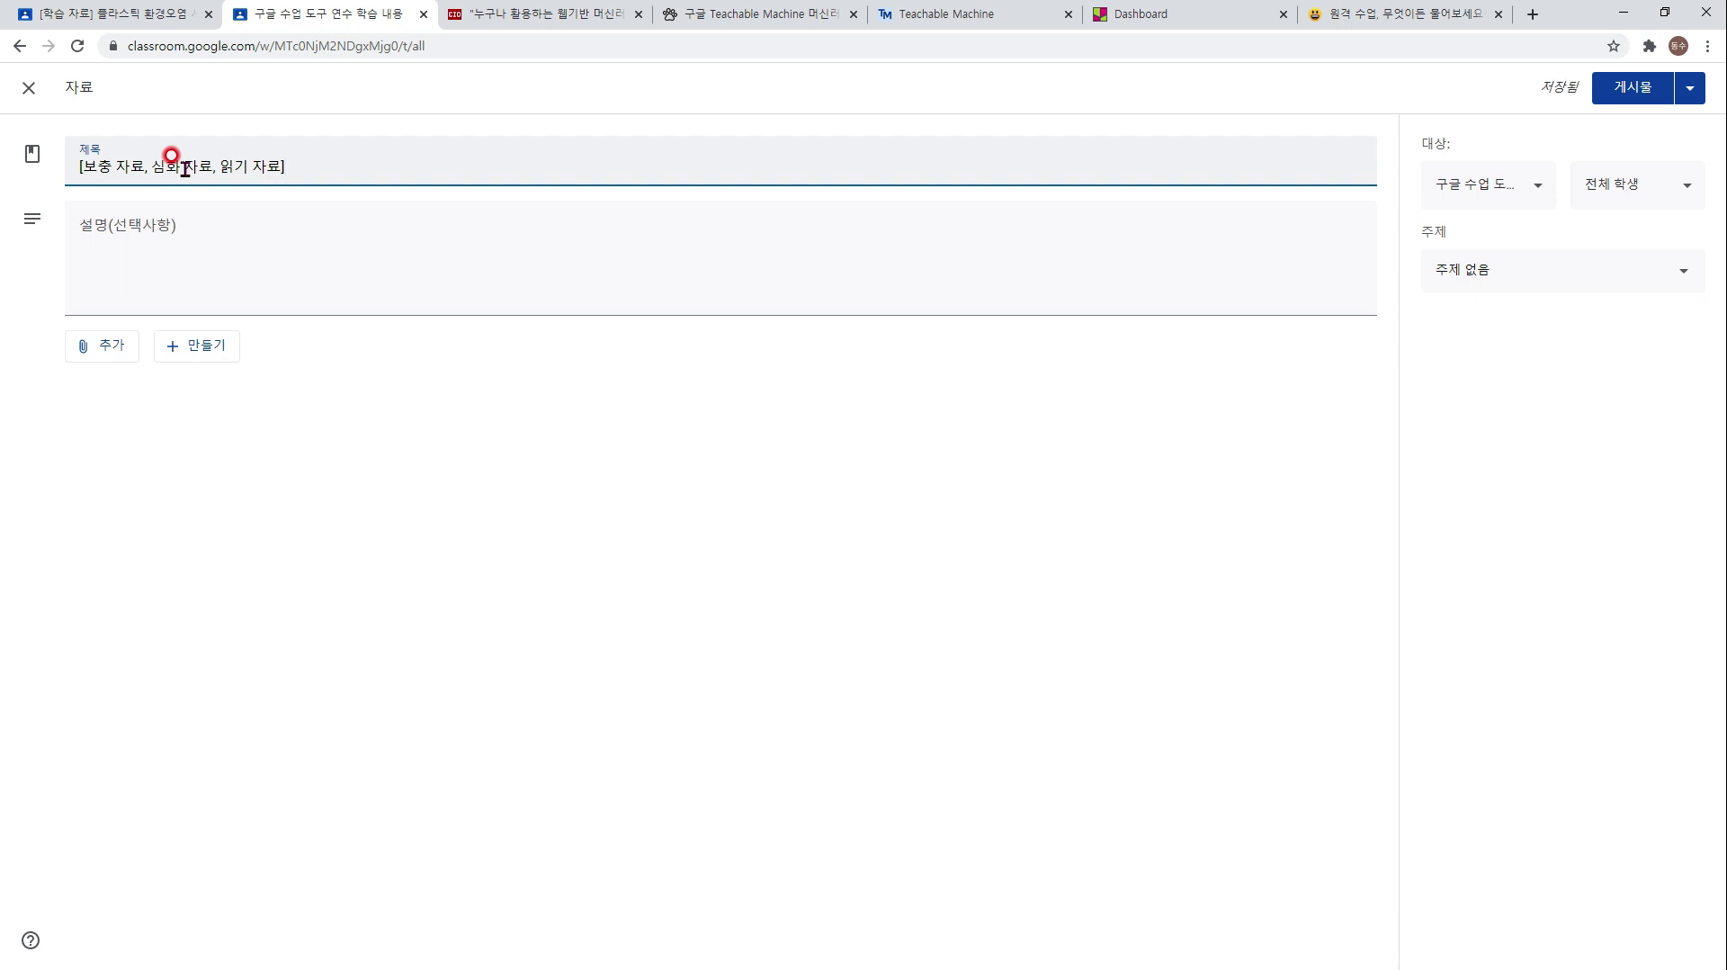
click(279, 252)
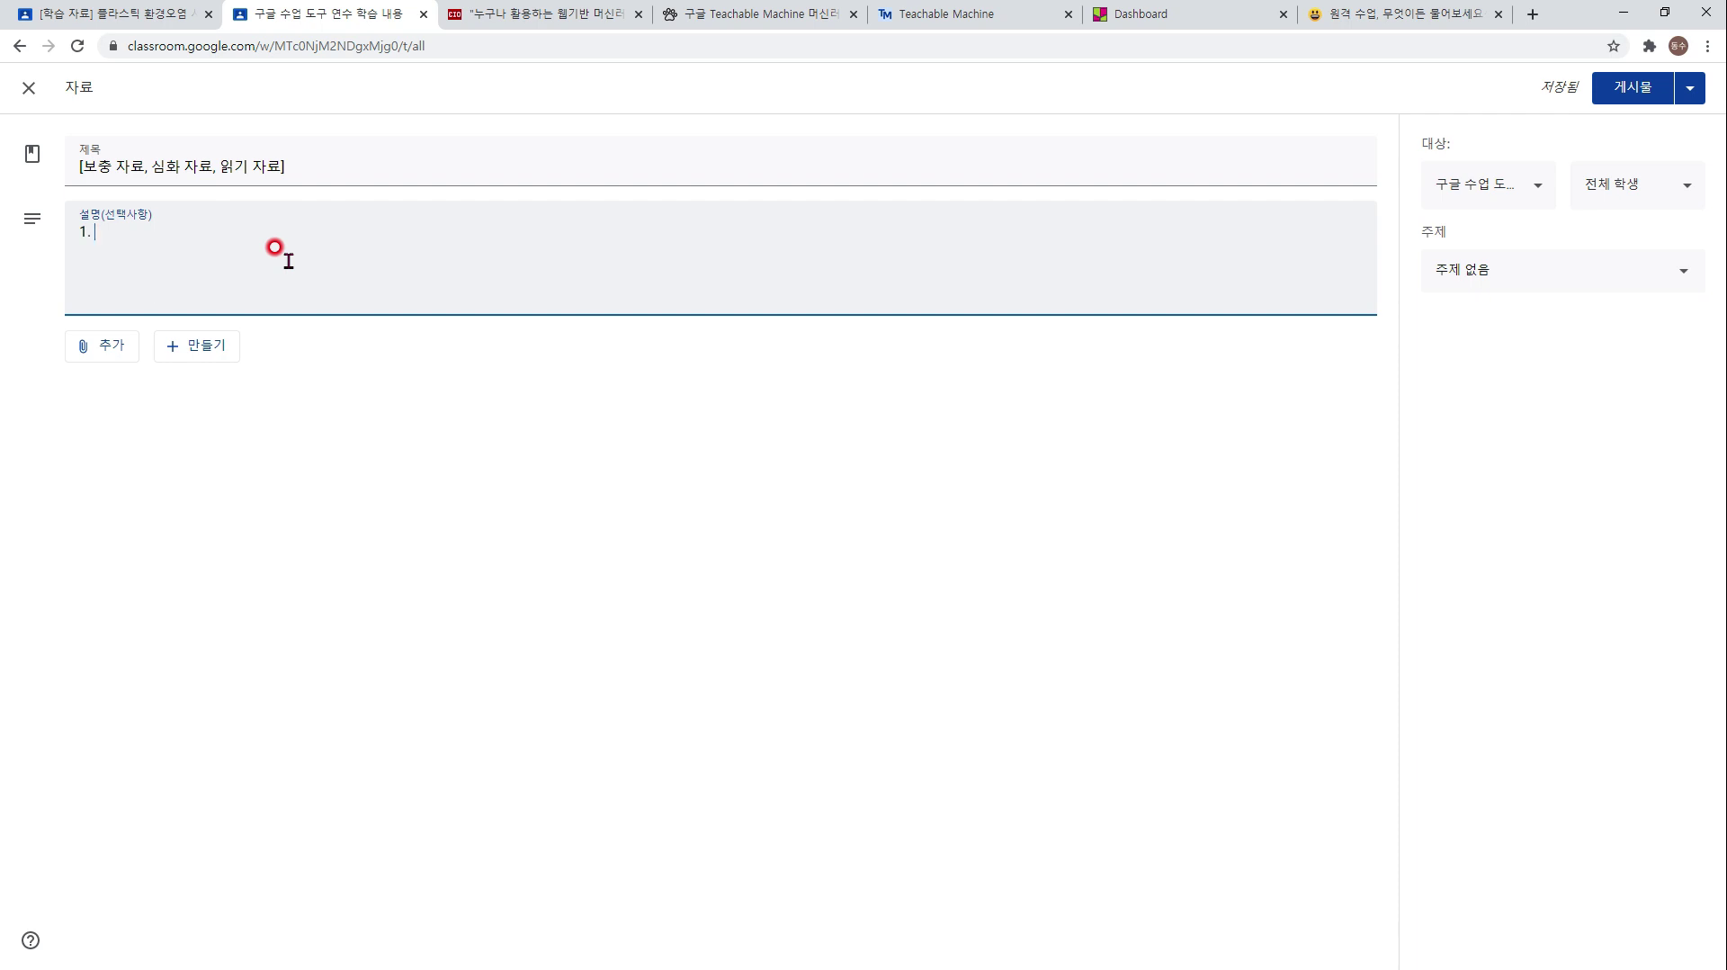
drag(277, 247, 38, 225)
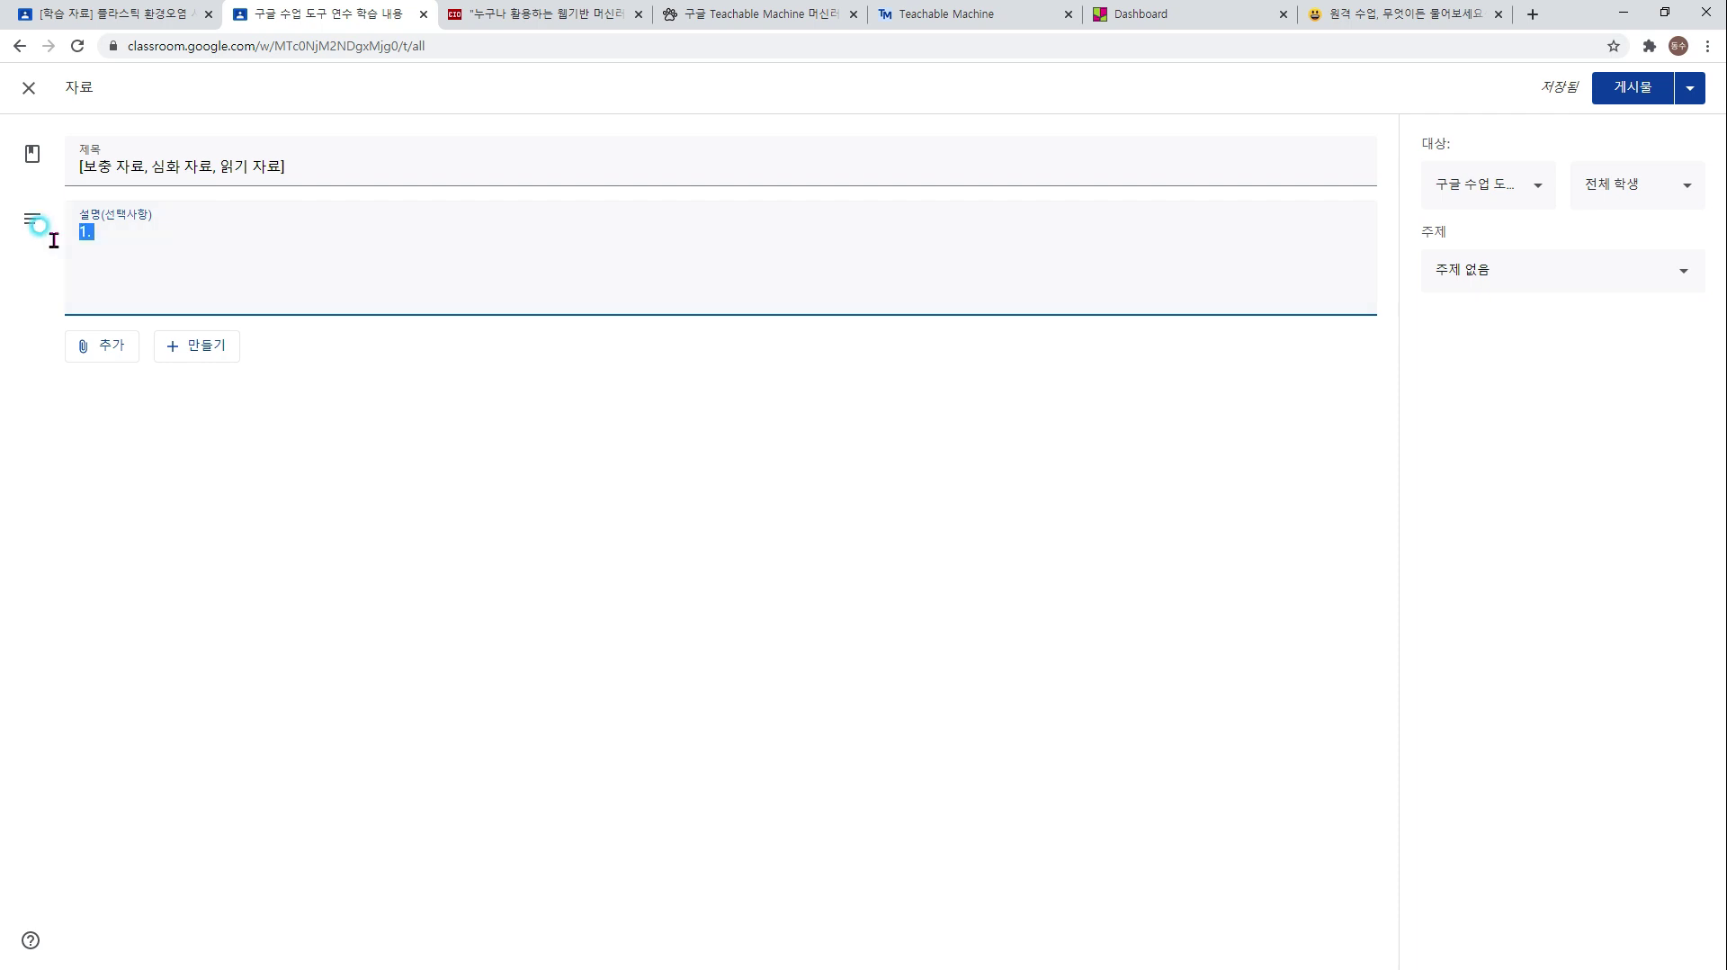
click(202, 249)
- Create a Google Docs attachment for the material and write a numbered list with "영어 문제 심화" and "수학 보충 문제"
click(205, 349)
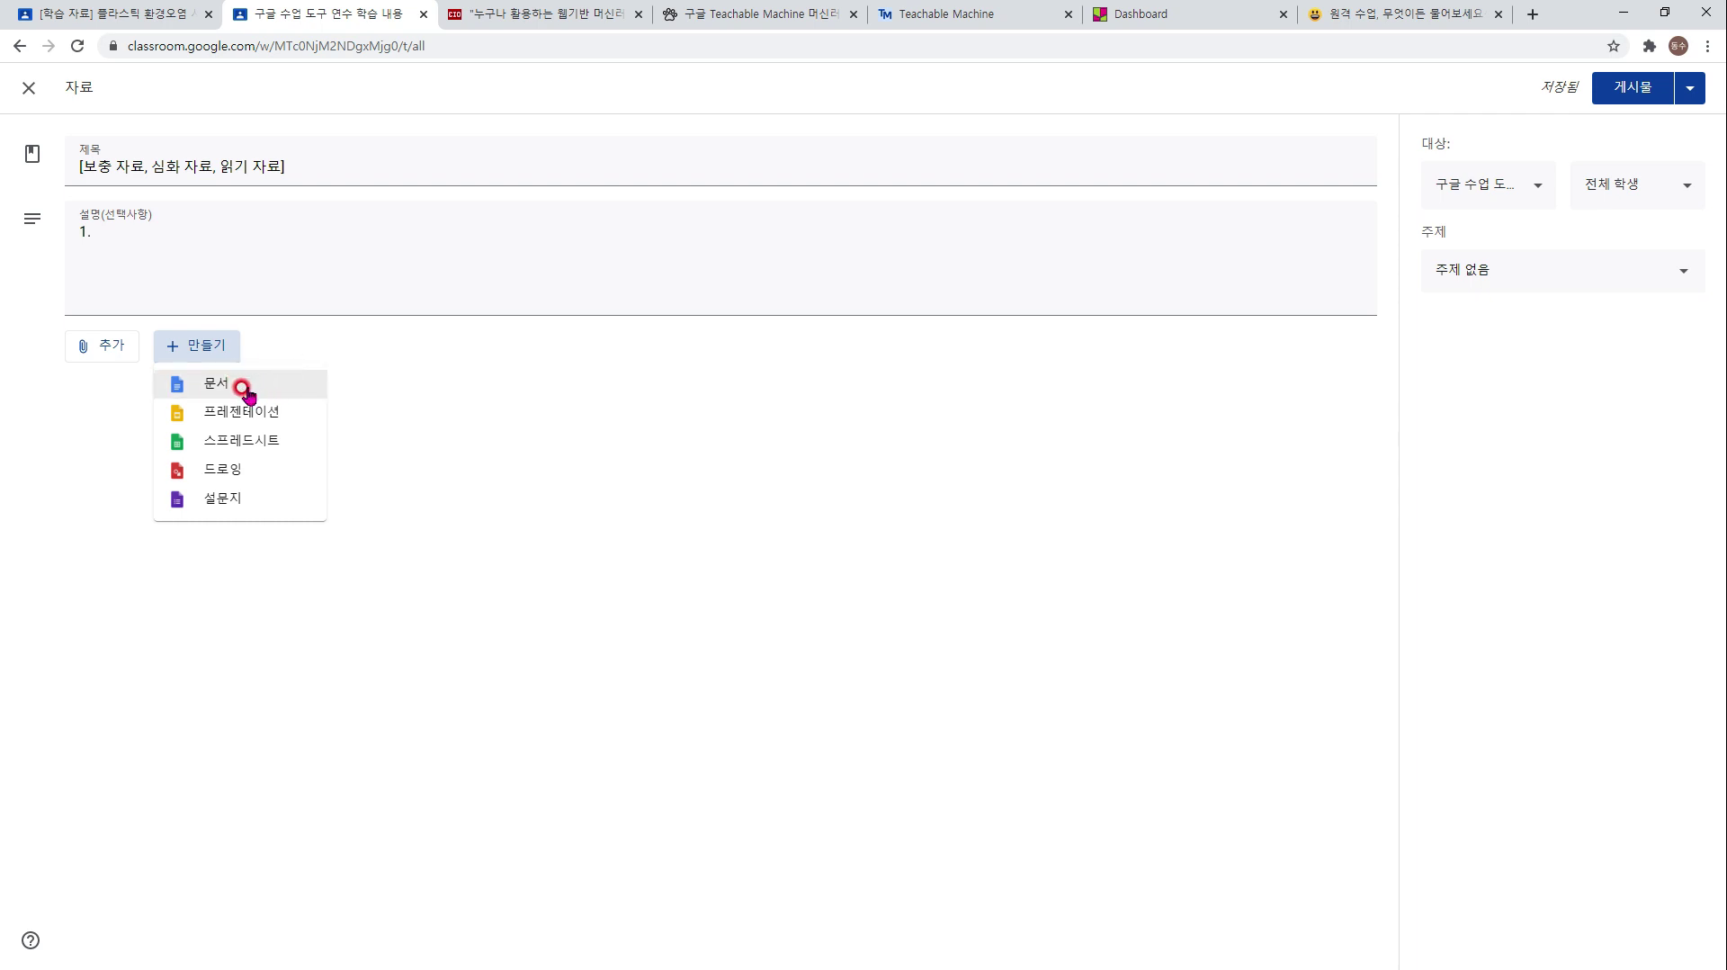
click(217, 393)
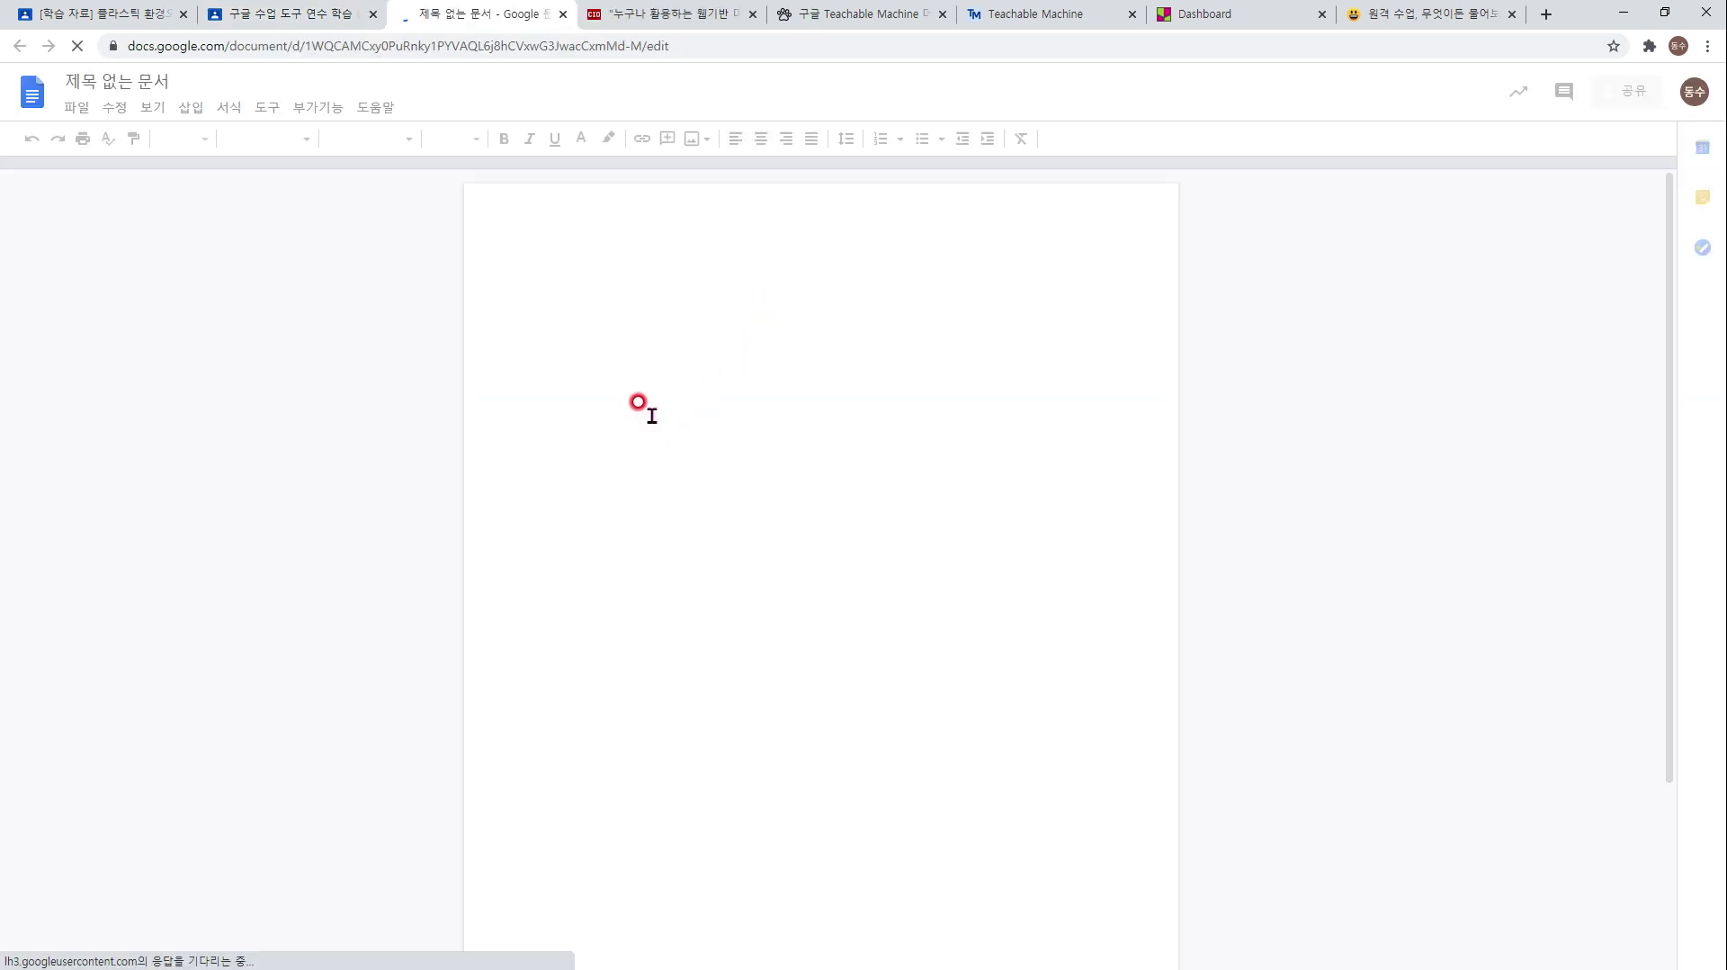
text(1.)
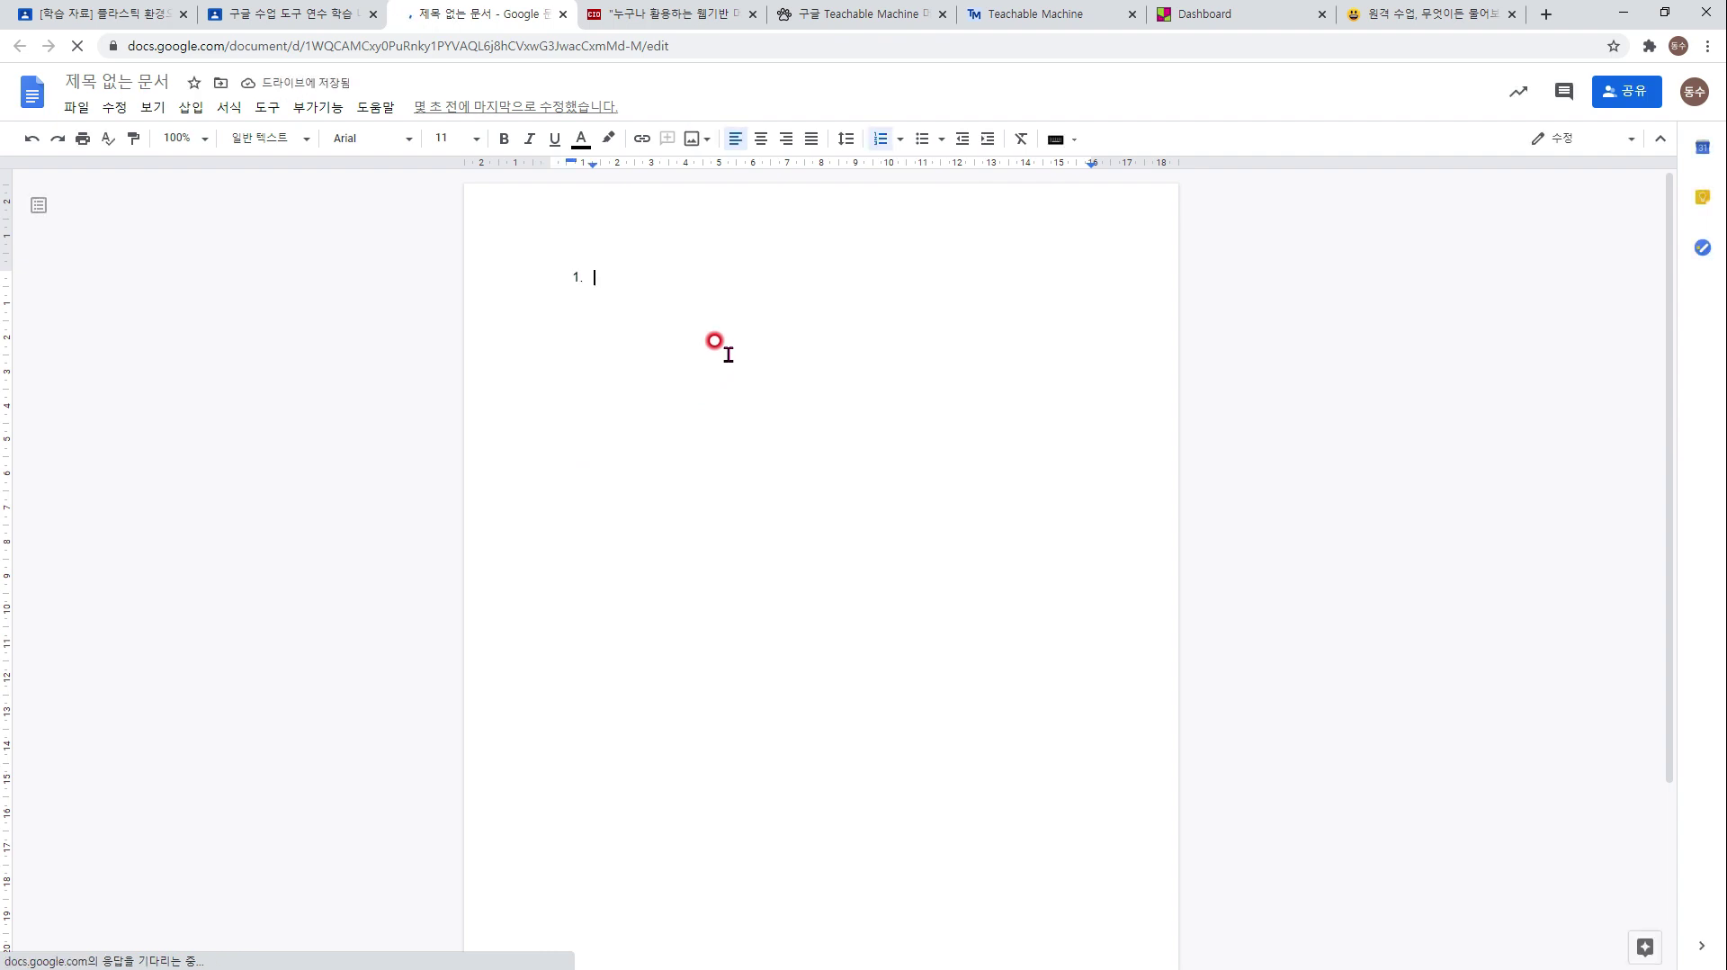
key(ctrl+z)
key(ctrl+z)
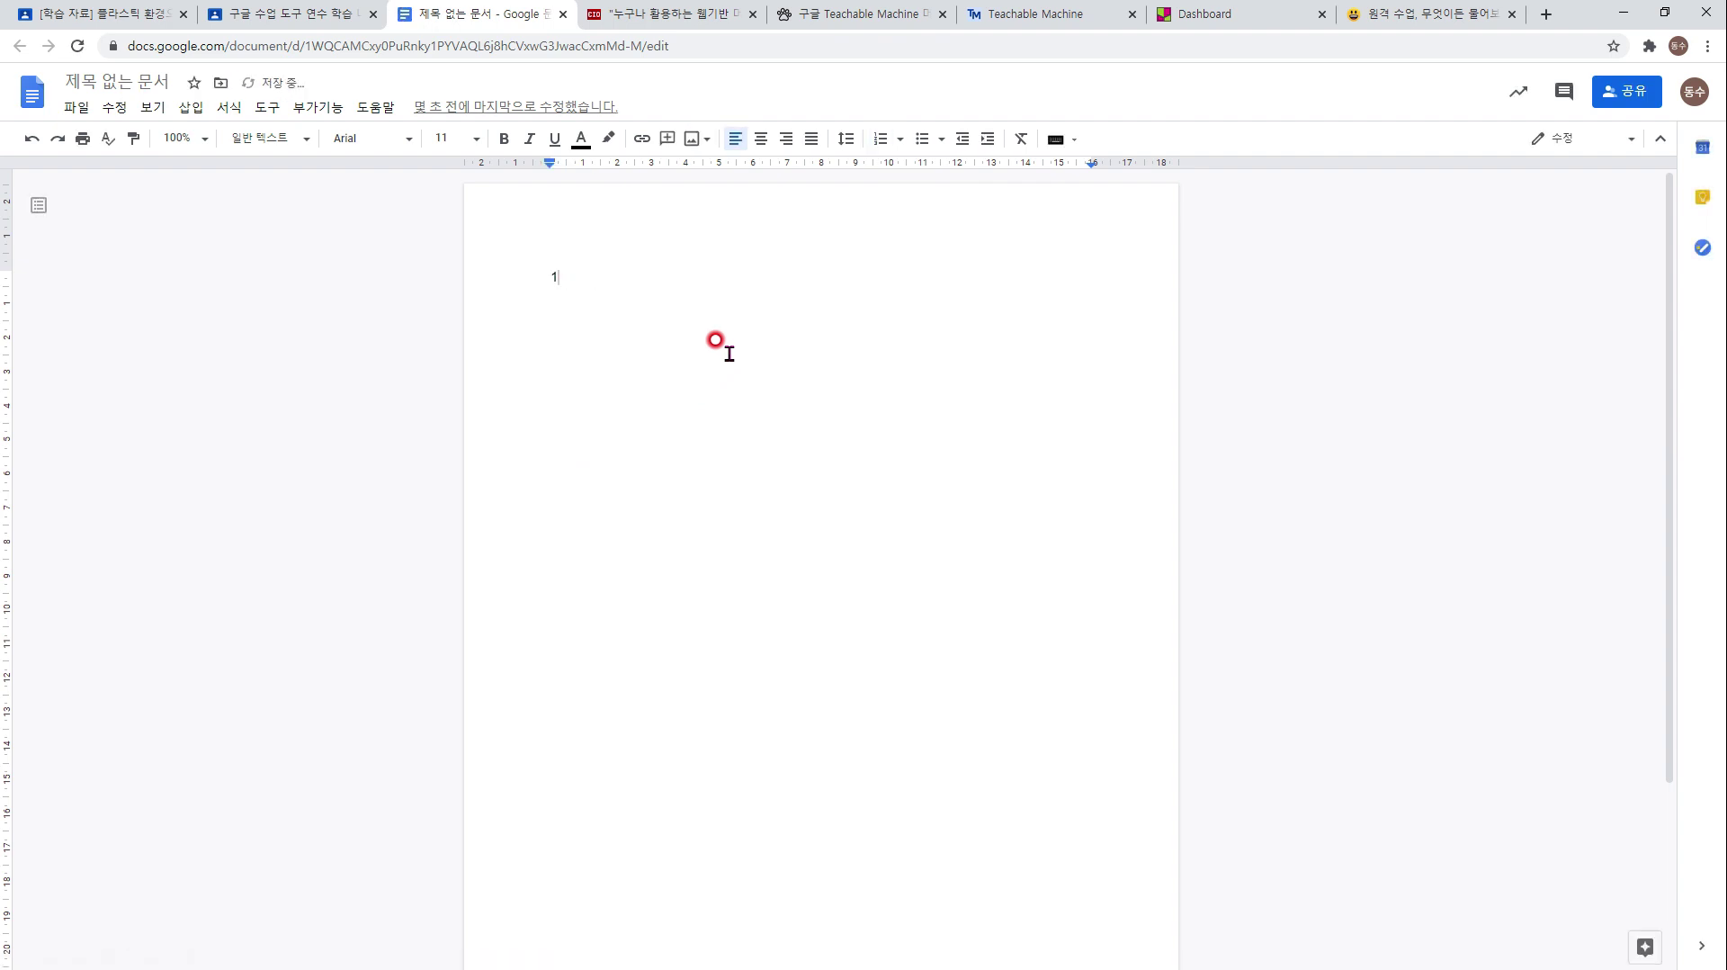
text(. 역)
text(어 문제 심화)
key(Return)
key(Return)
text(2)
key(Return)
key(Return)
text(22.)
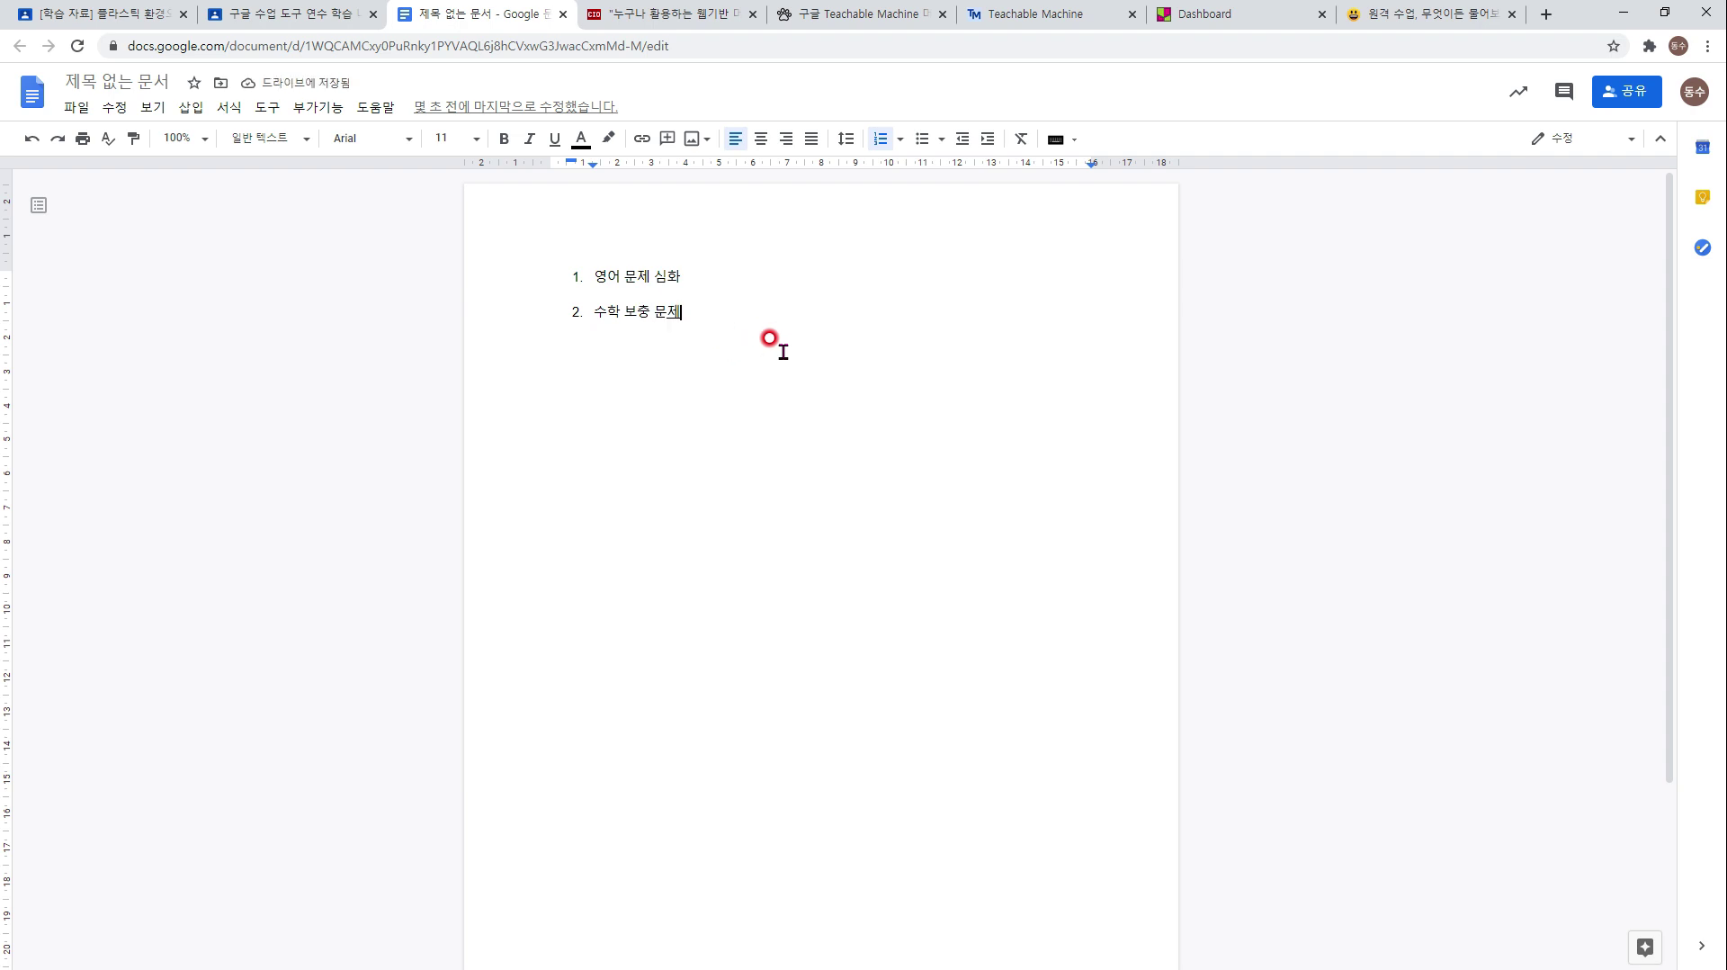
- Close the list document, reopen it from the material's attachments to check its contents, and return to the material
drag(802, 361, 531, 243)
click(578, 277)
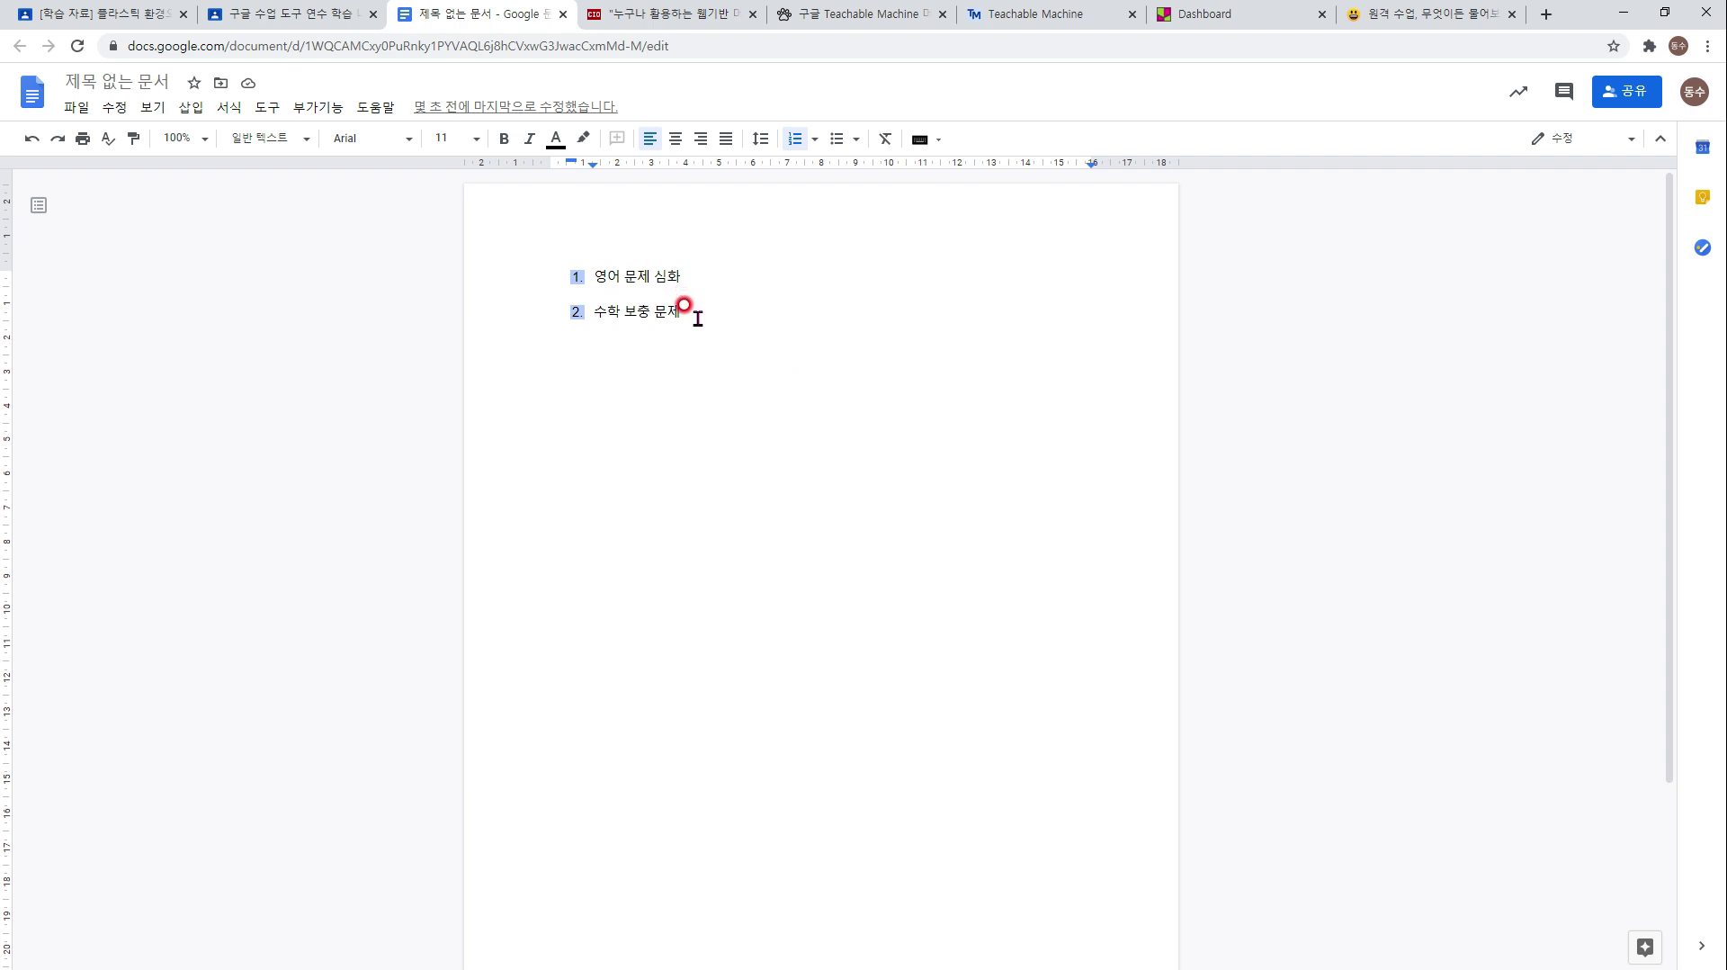
drag(684, 310, 501, 243)
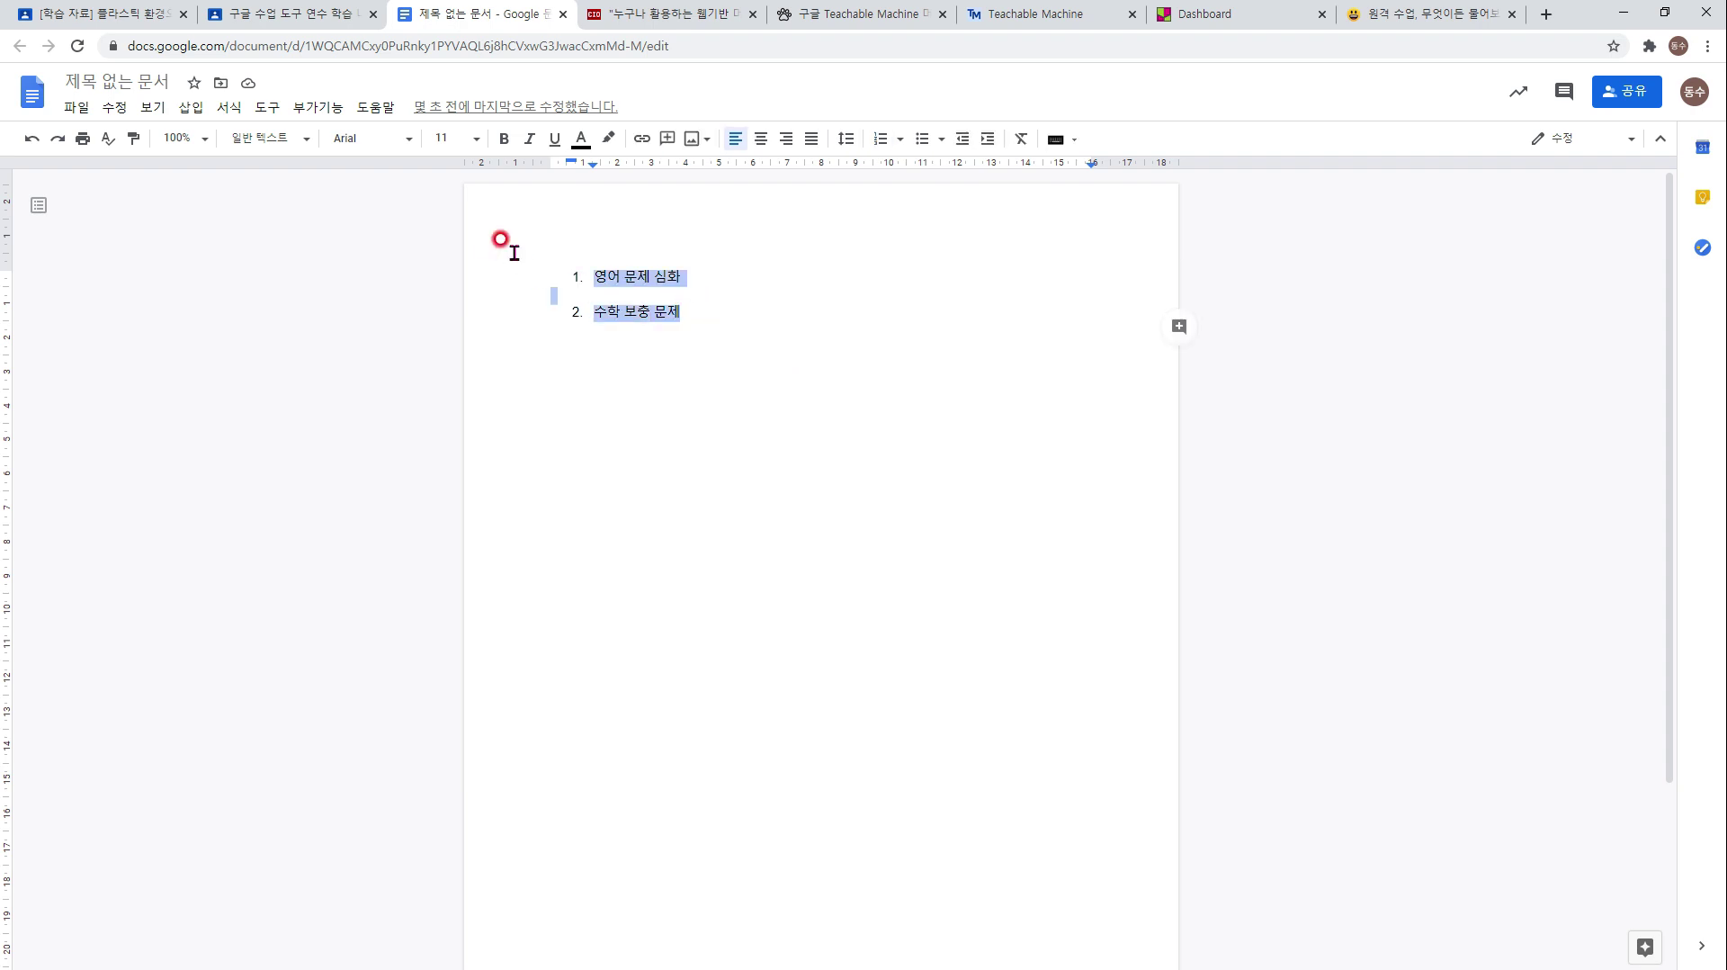
click(563, 15)
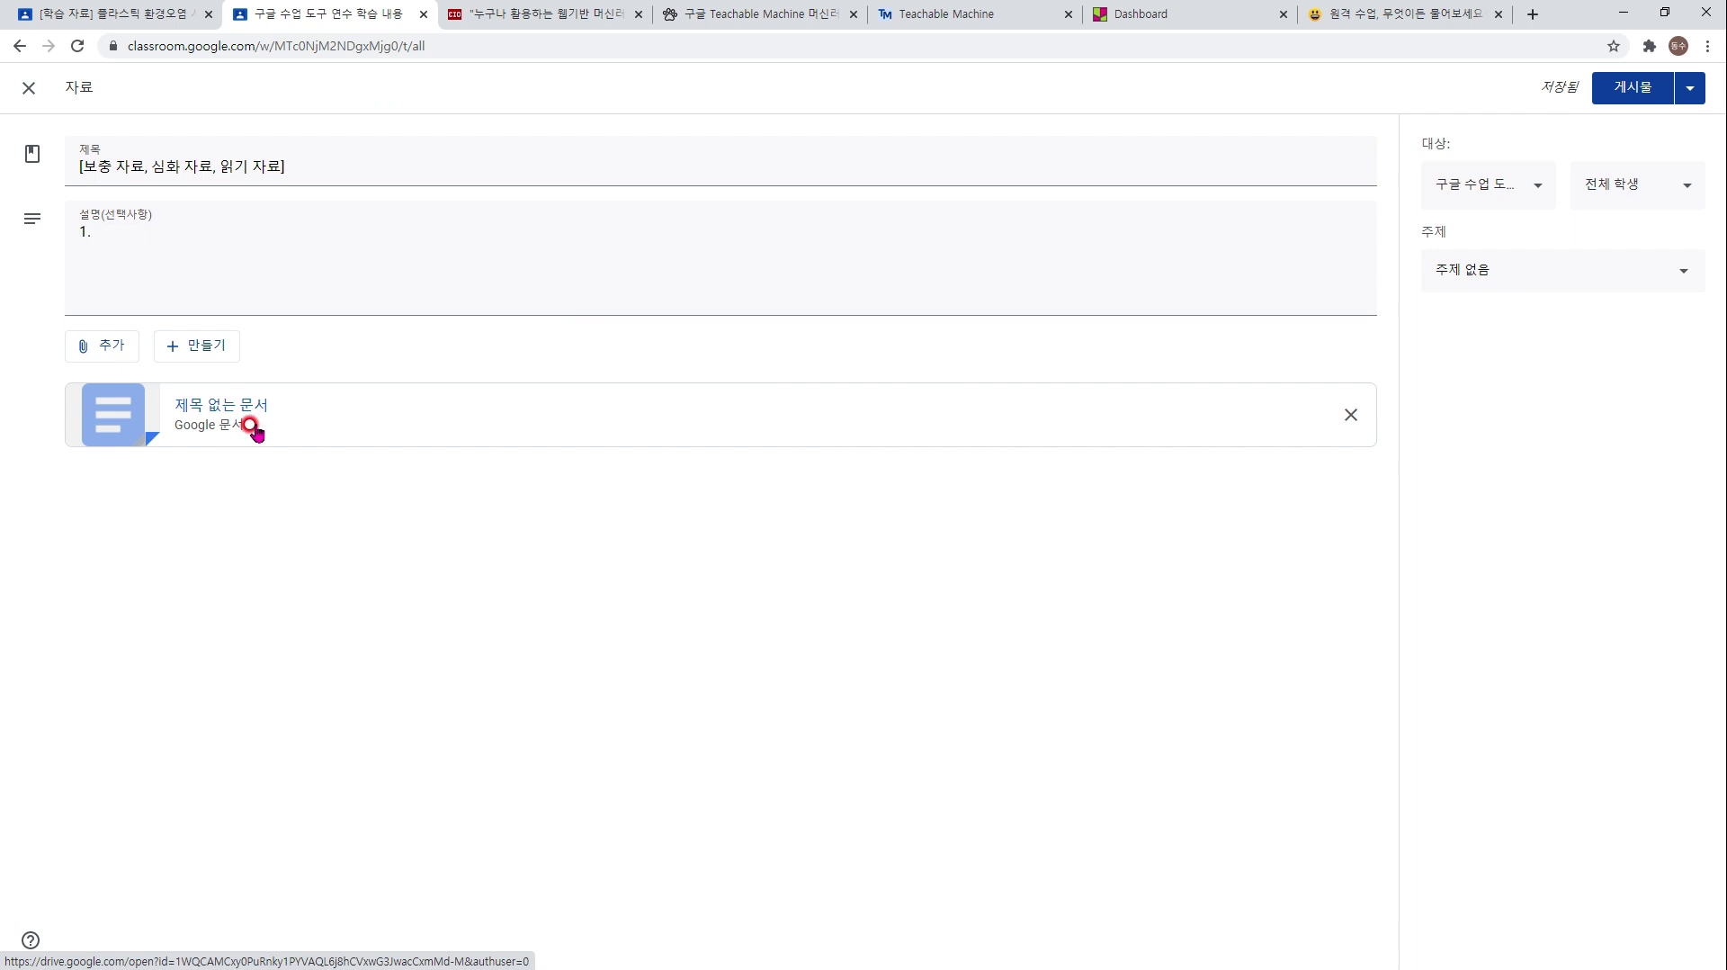
click(304, 406)
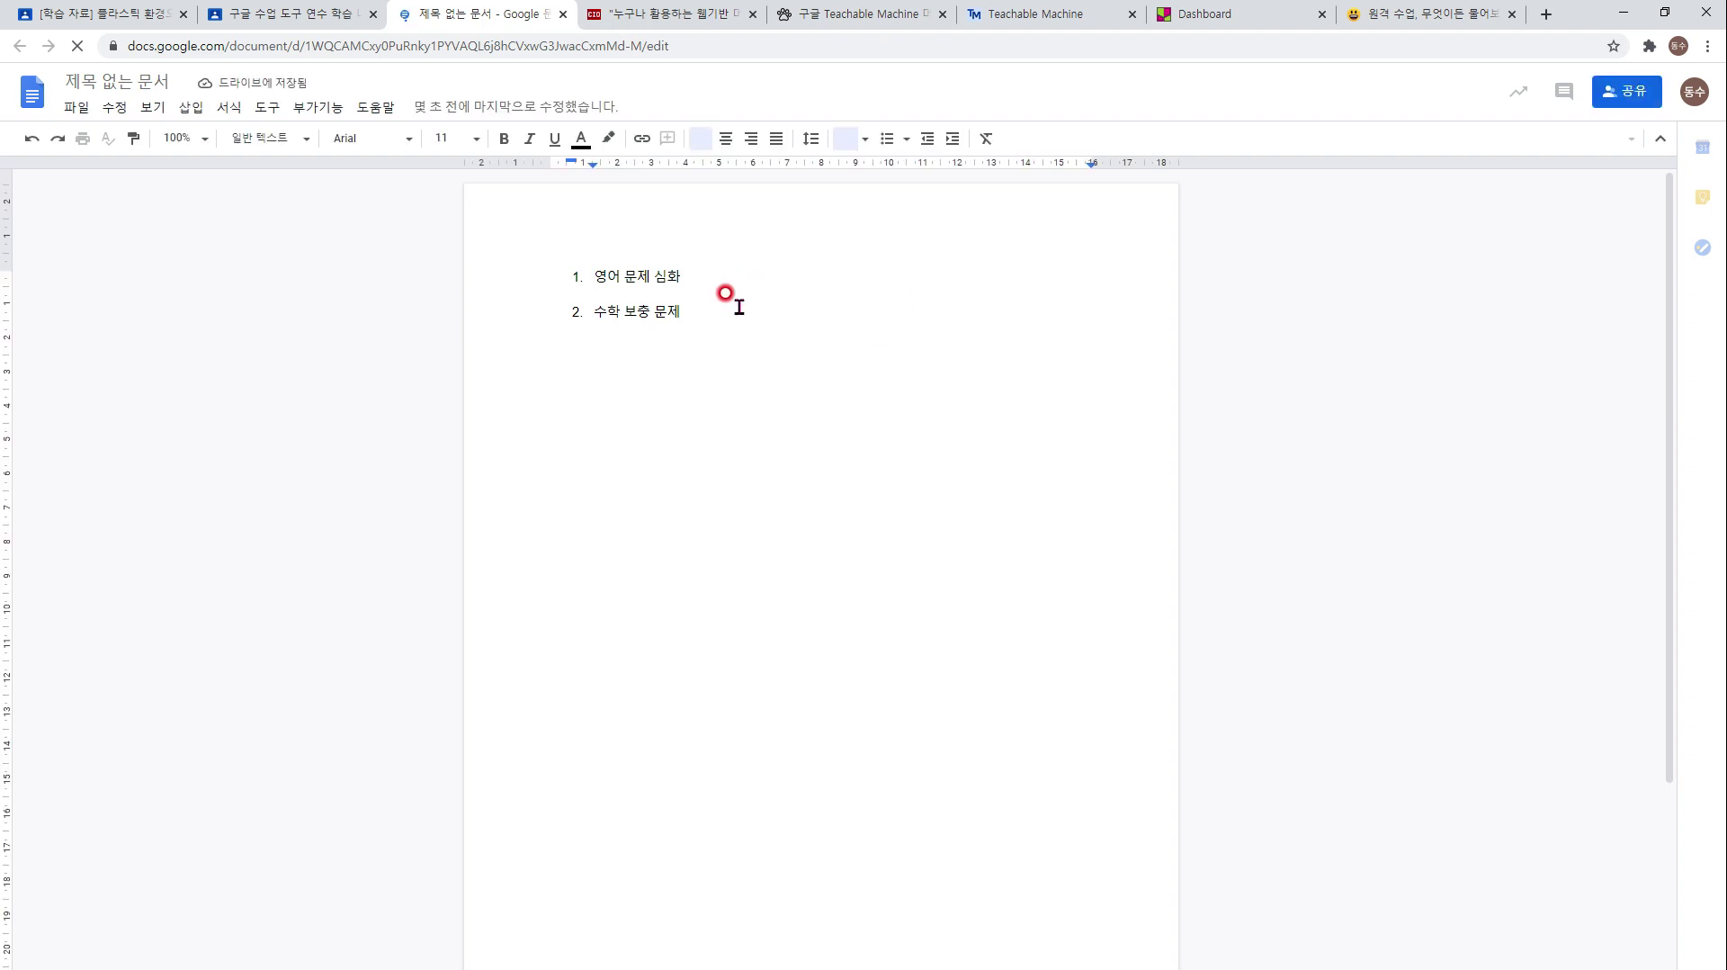
drag(723, 305, 576, 106)
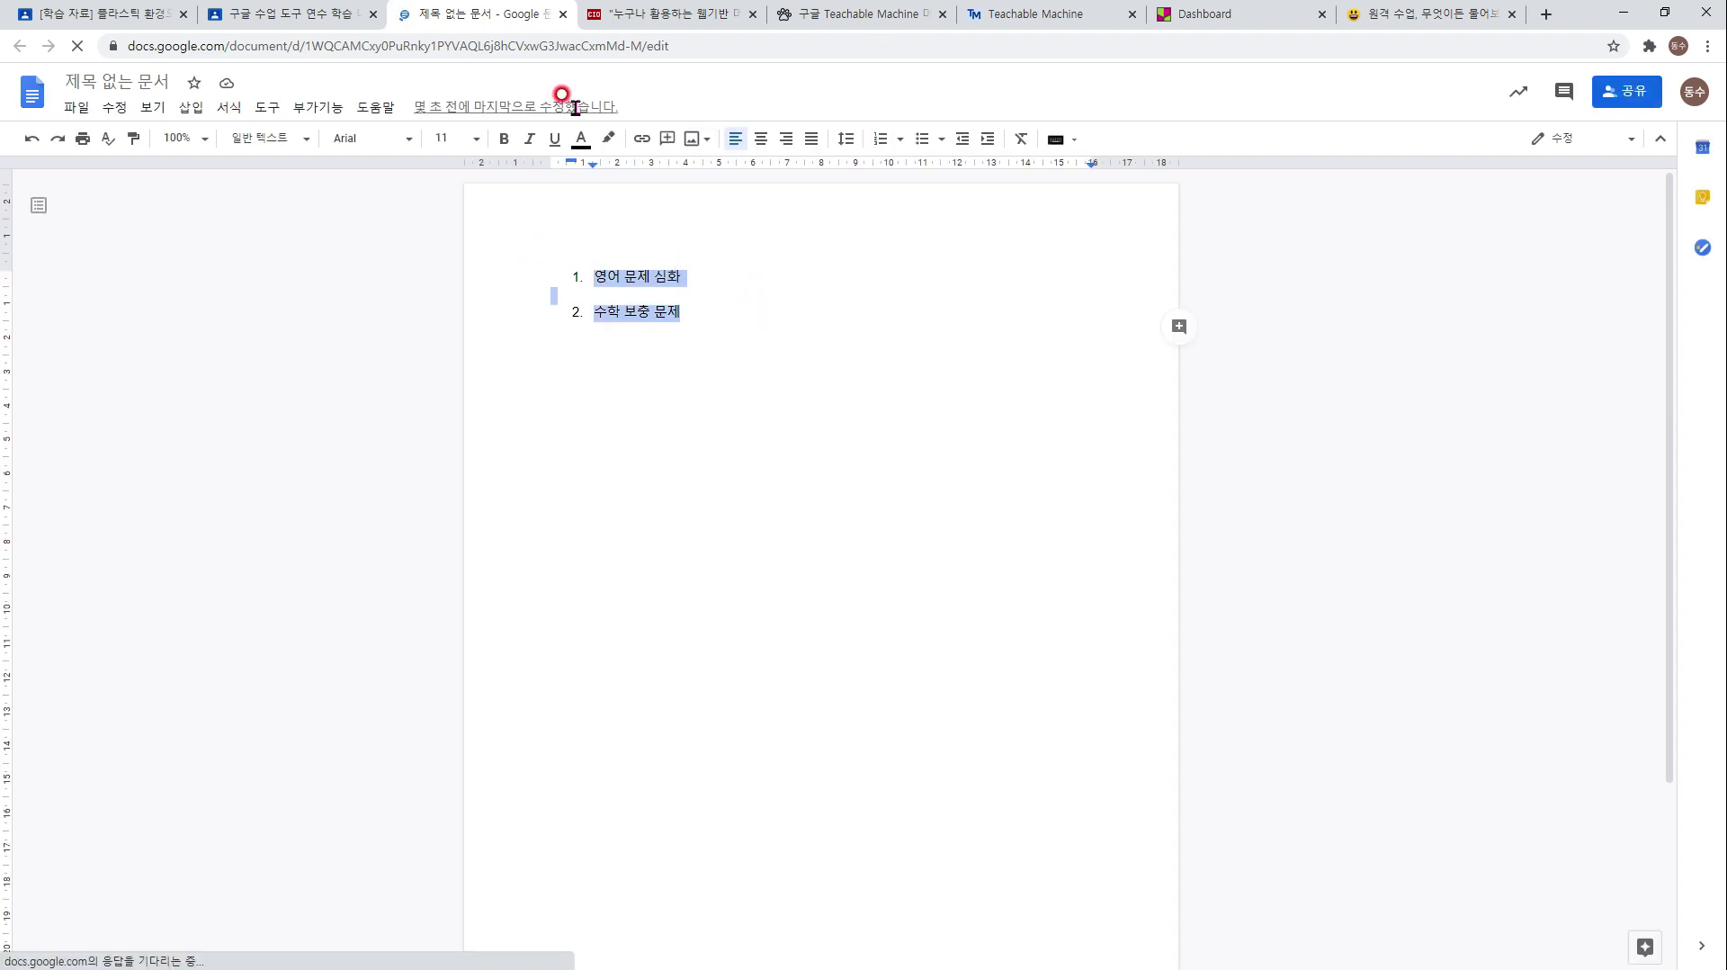
click(562, 13)
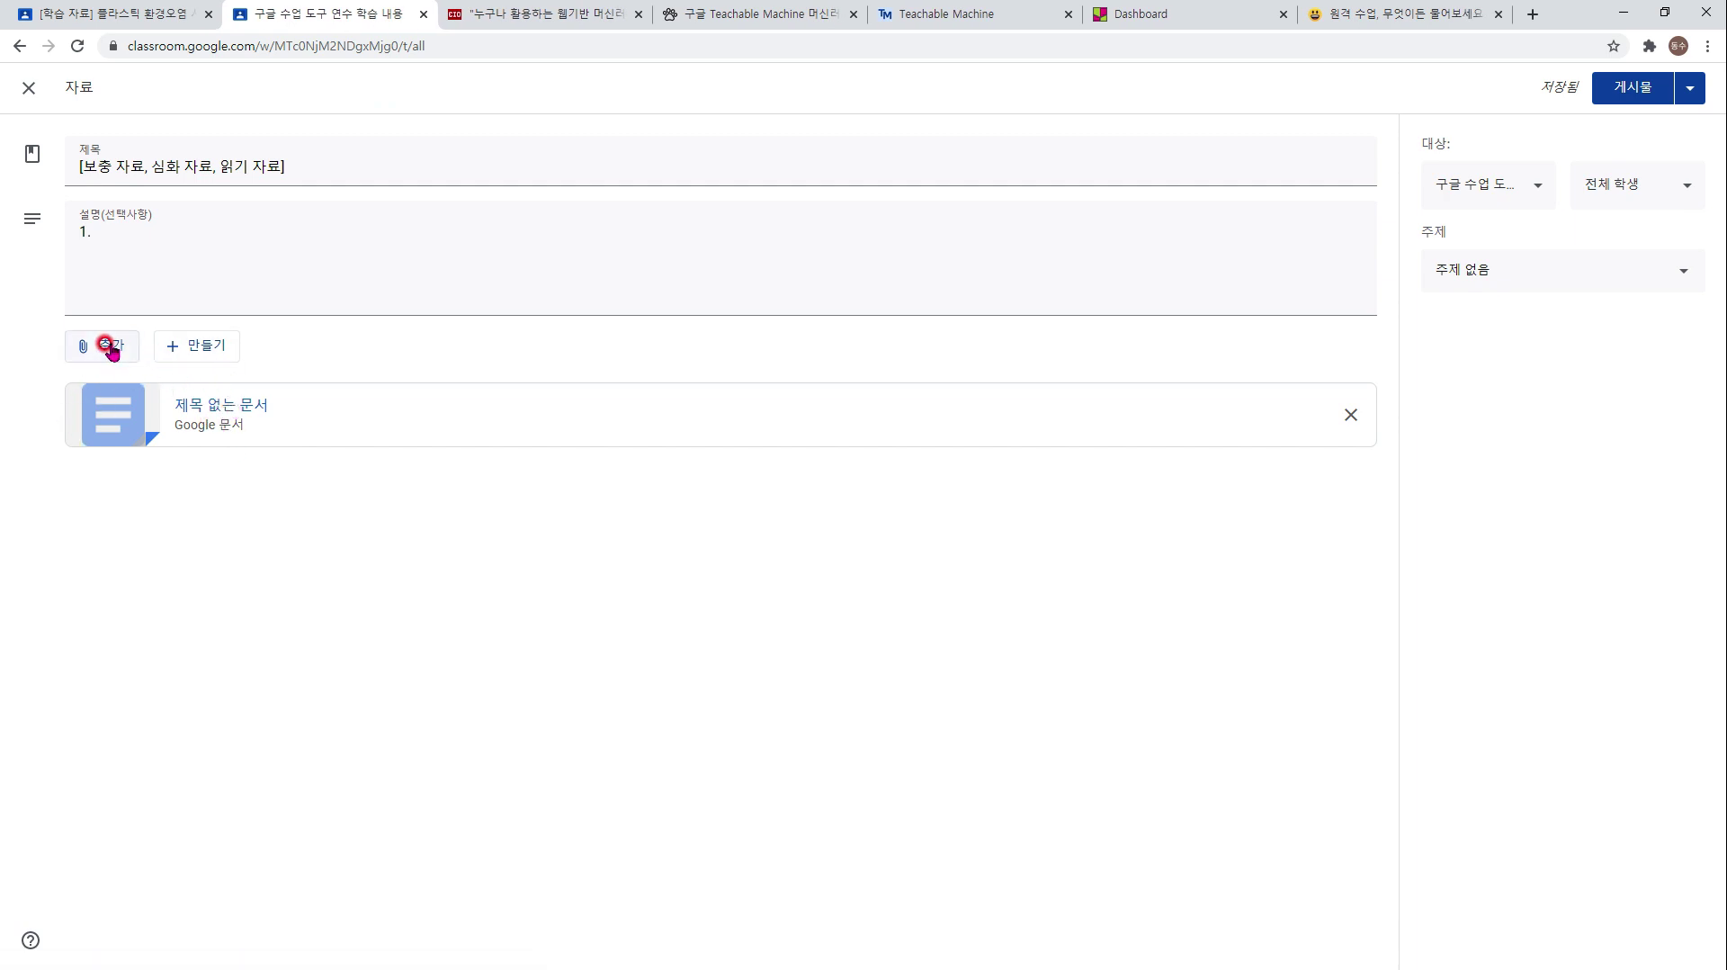
- Look through the open reference pages: the CIO Korea article, the Tistory blog post and the Teachable Machine site
click(549, 13)
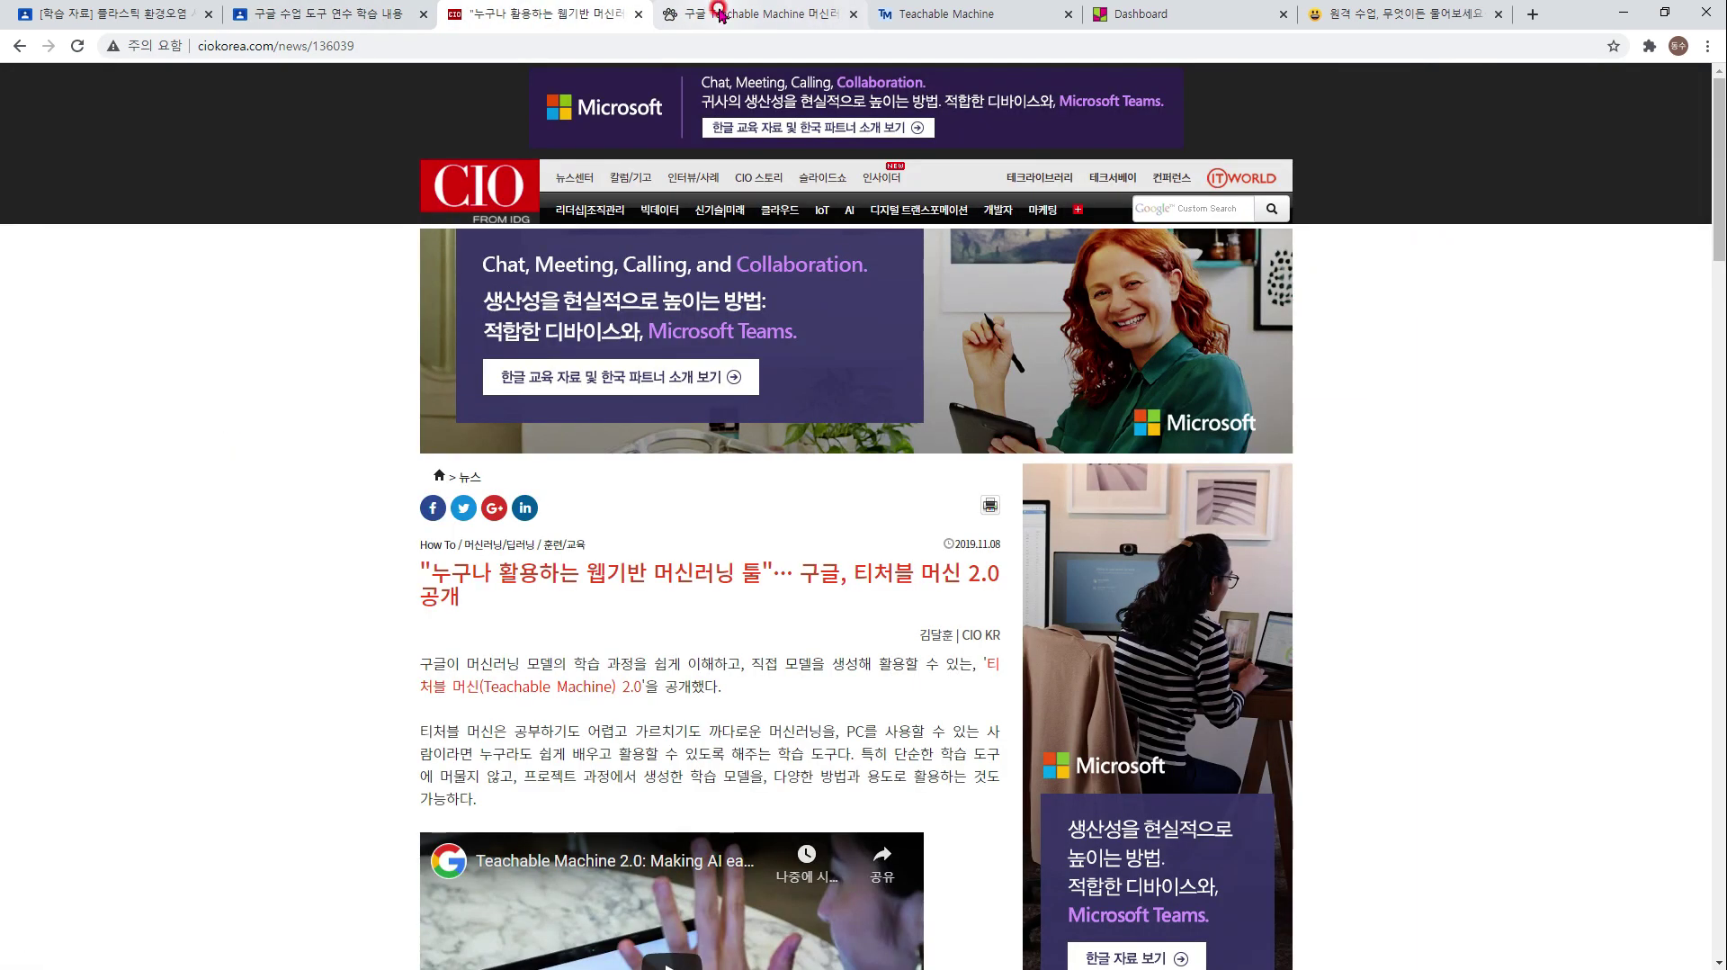
click(720, 13)
click(563, 14)
click(746, 14)
click(959, 14)
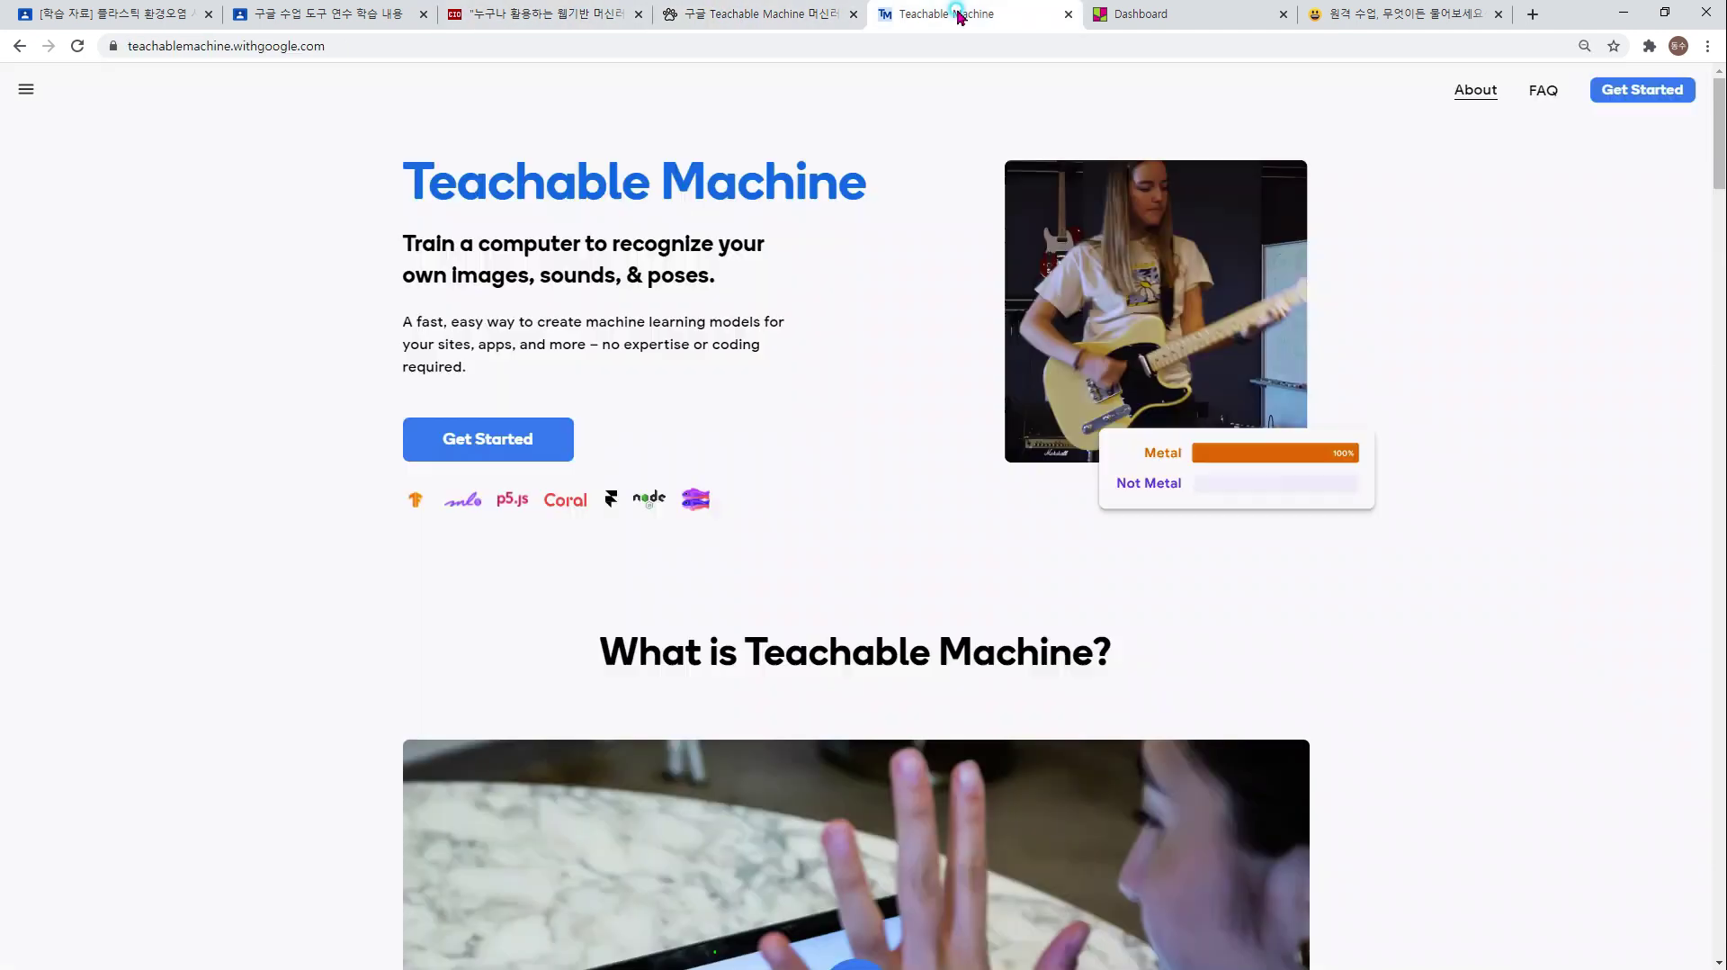
click(1190, 13)
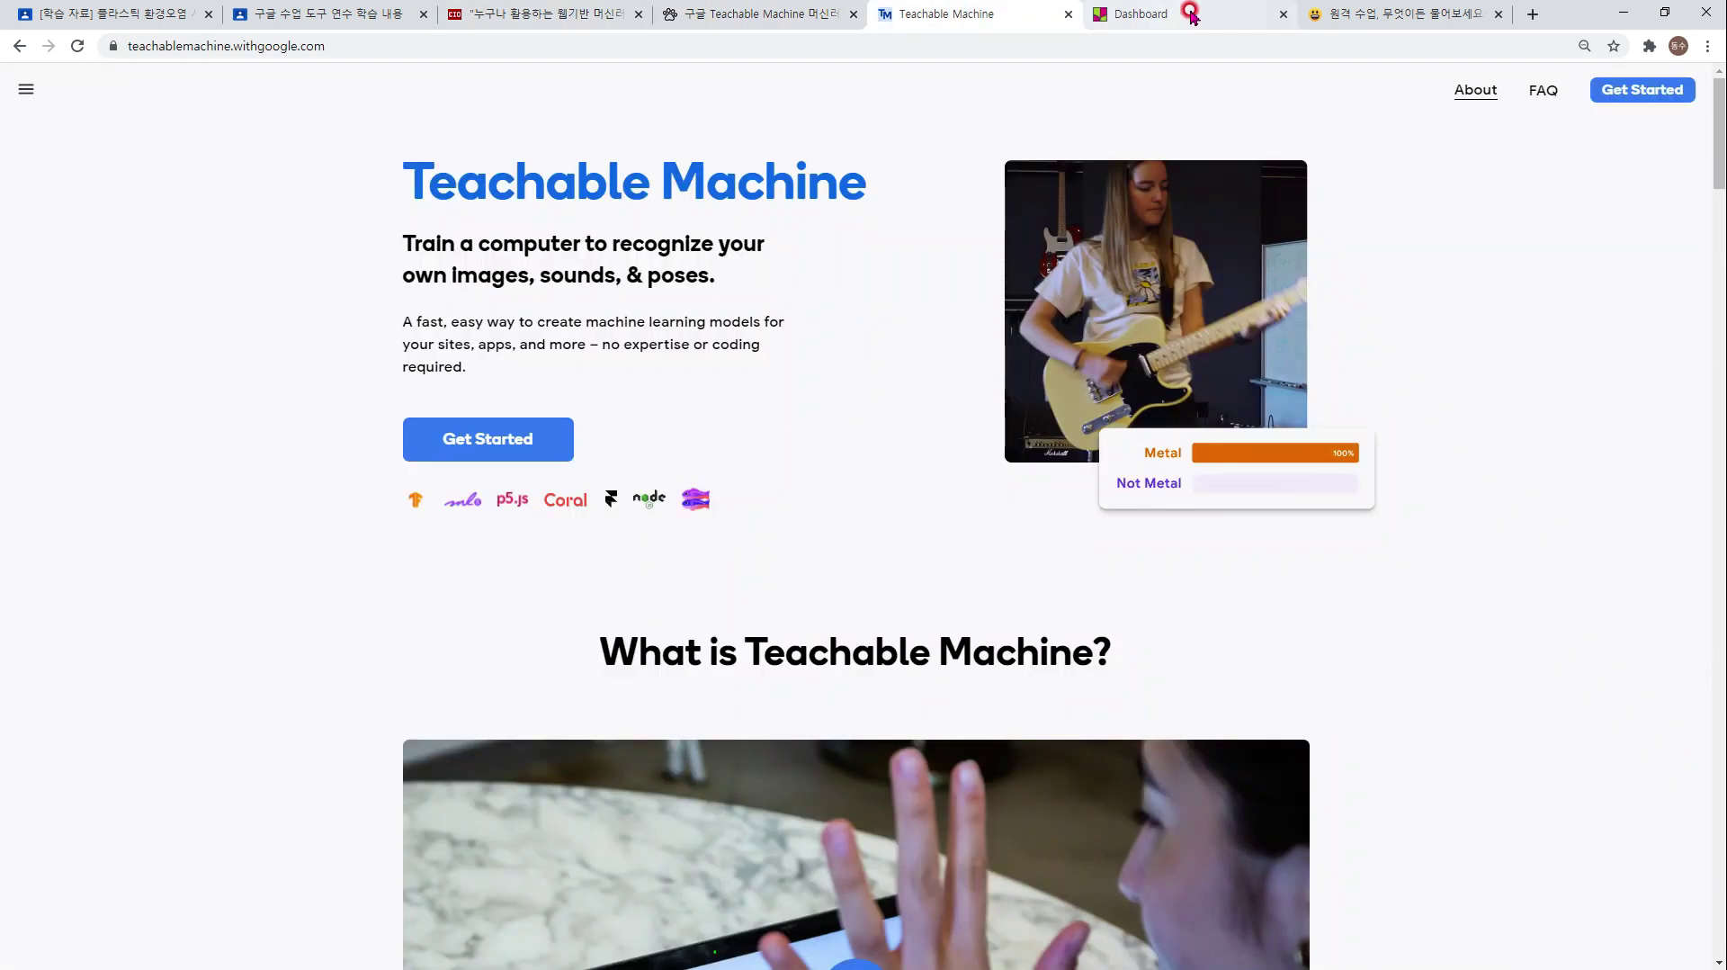
click(576, 14)
click(842, 13)
click(965, 17)
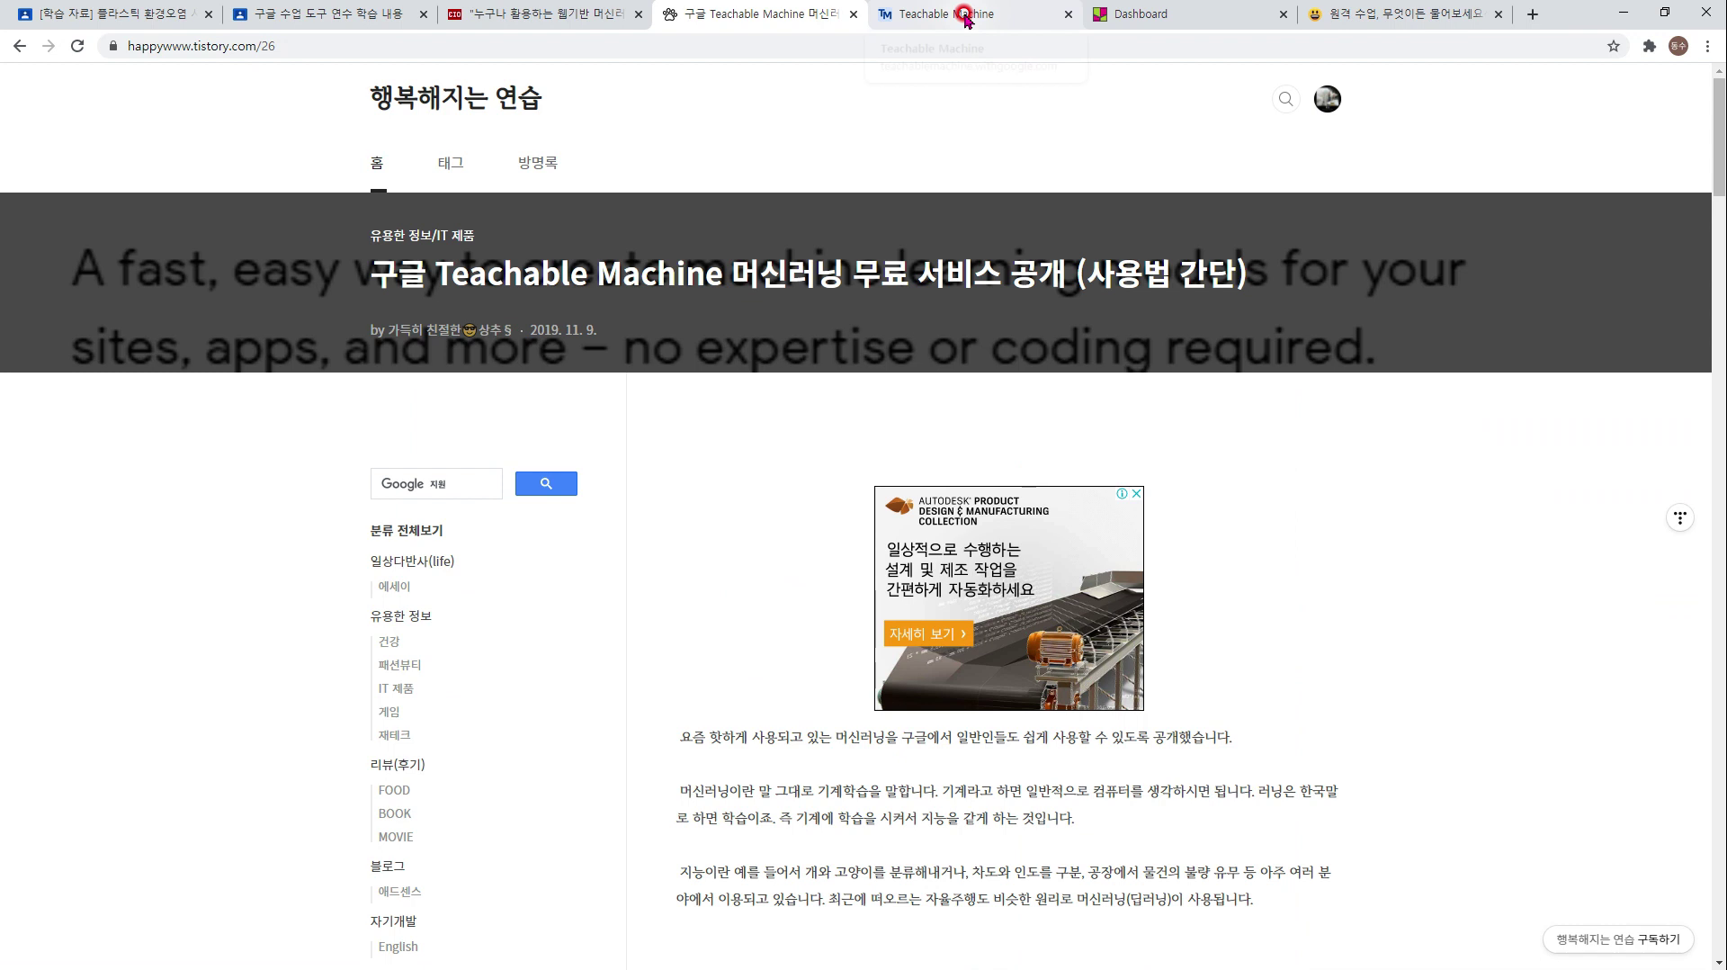
- Copy the web address of the CIO Korea article on Teachable Machine 2.0
click(339, 15)
click(108, 346)
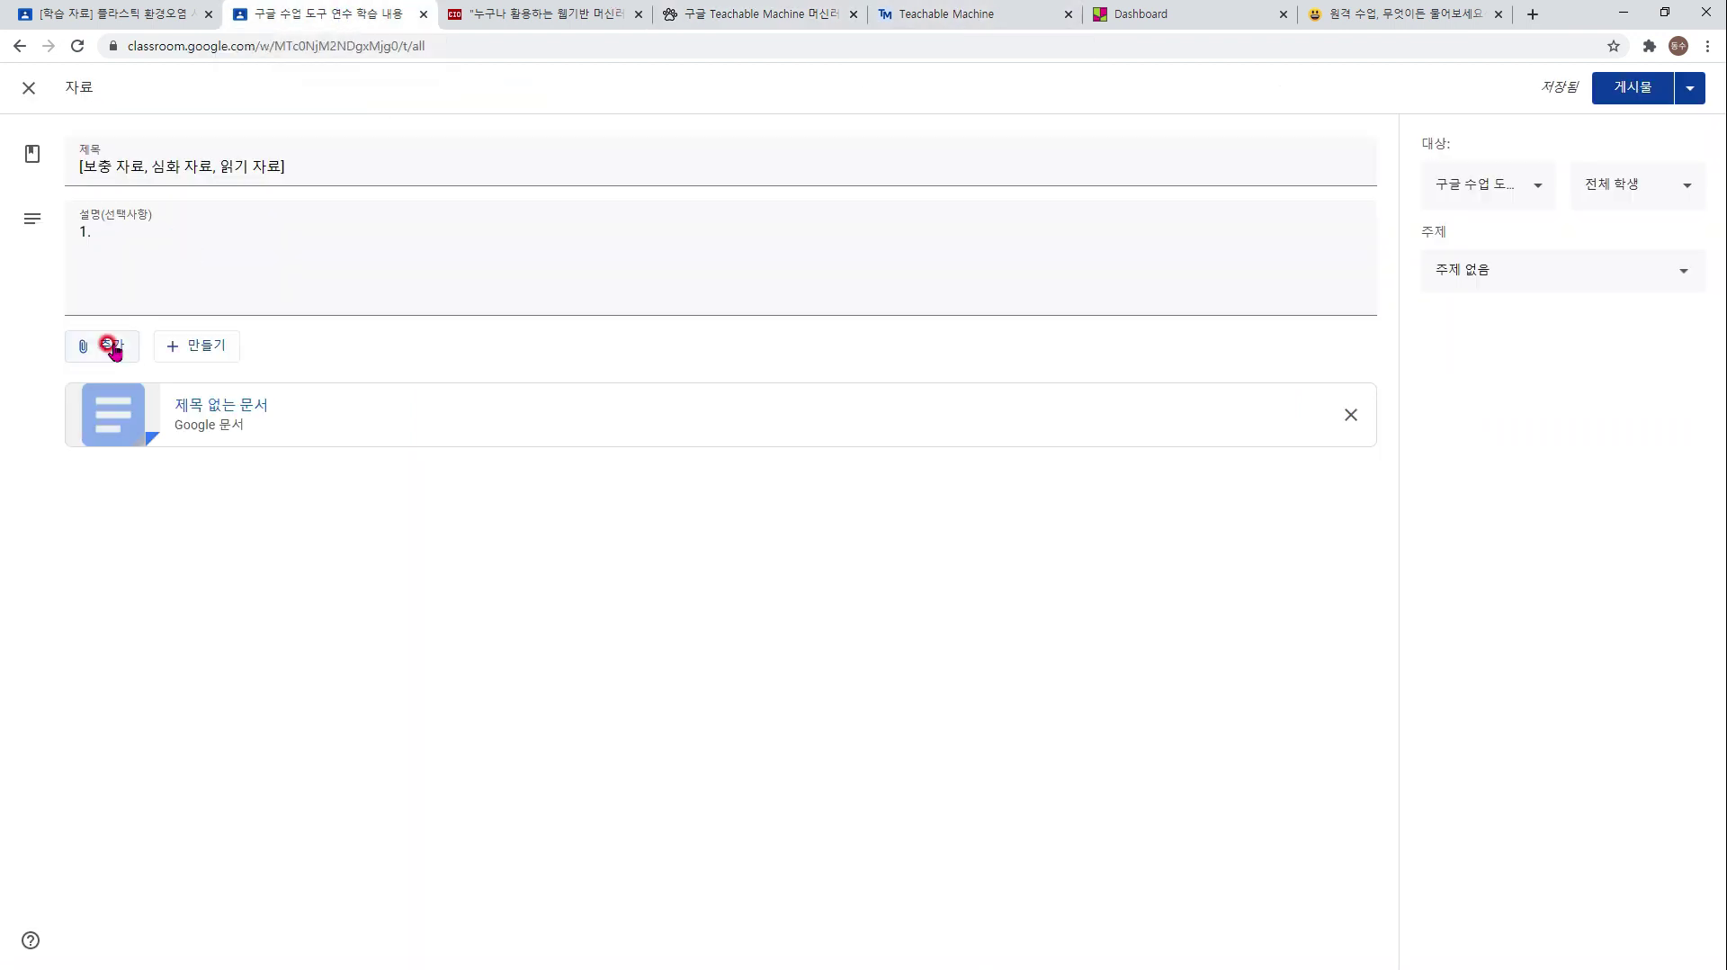
click(103, 412)
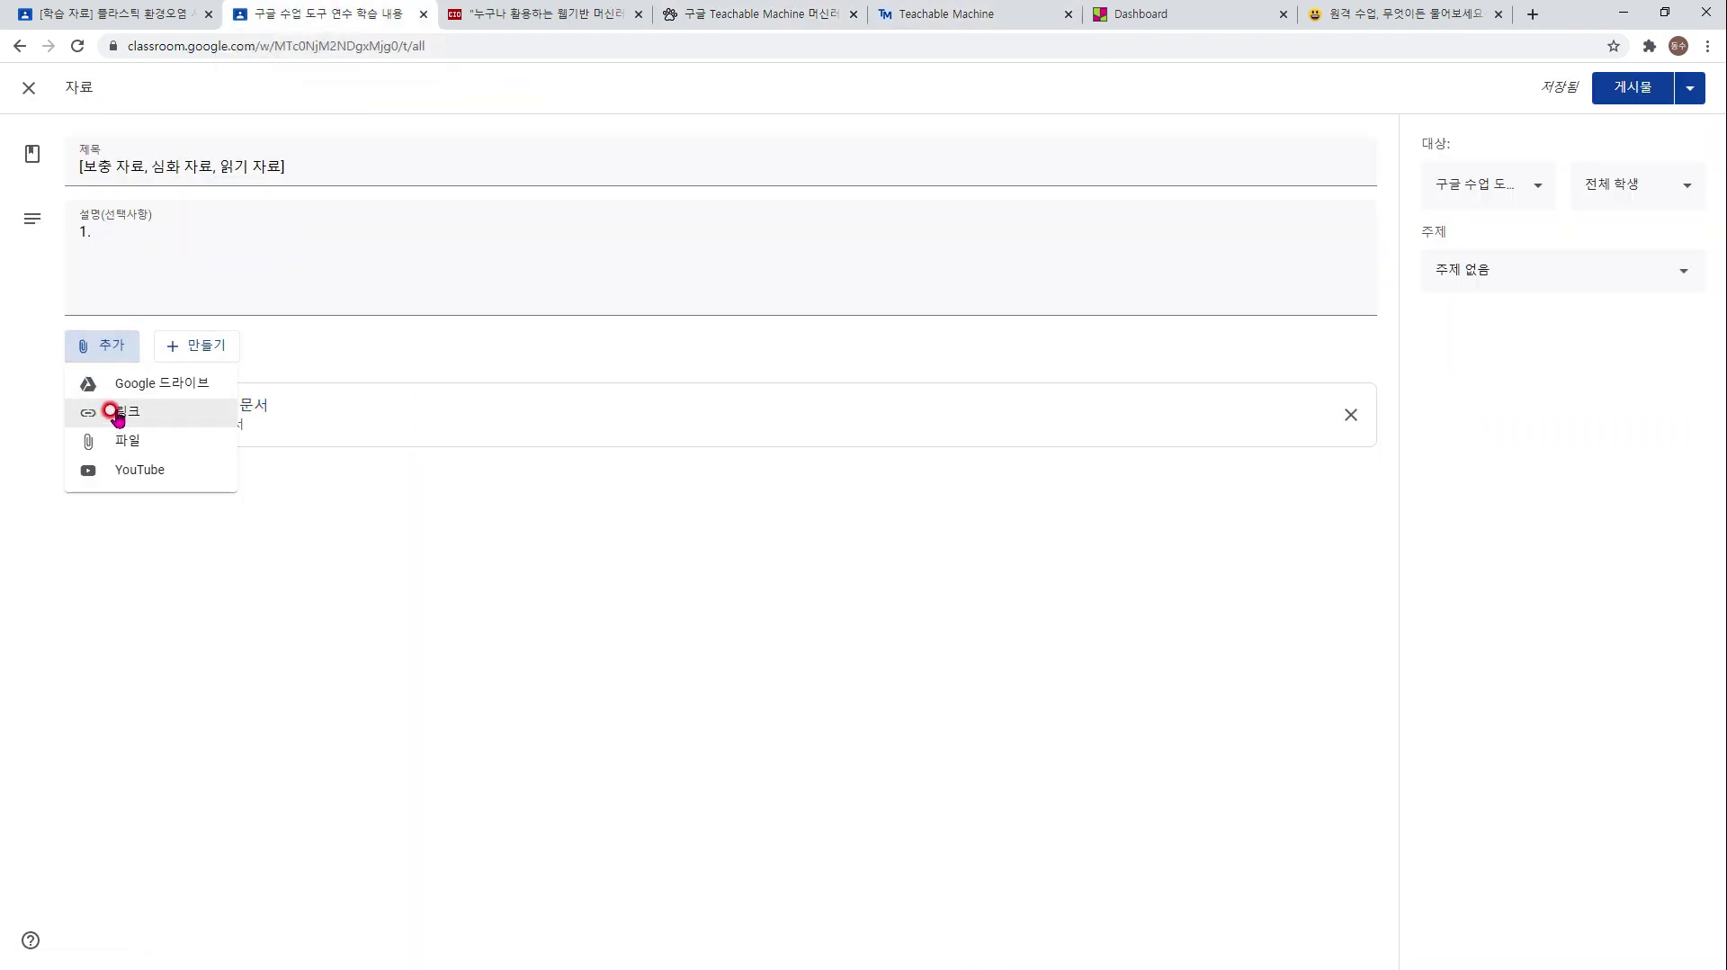
click(512, 16)
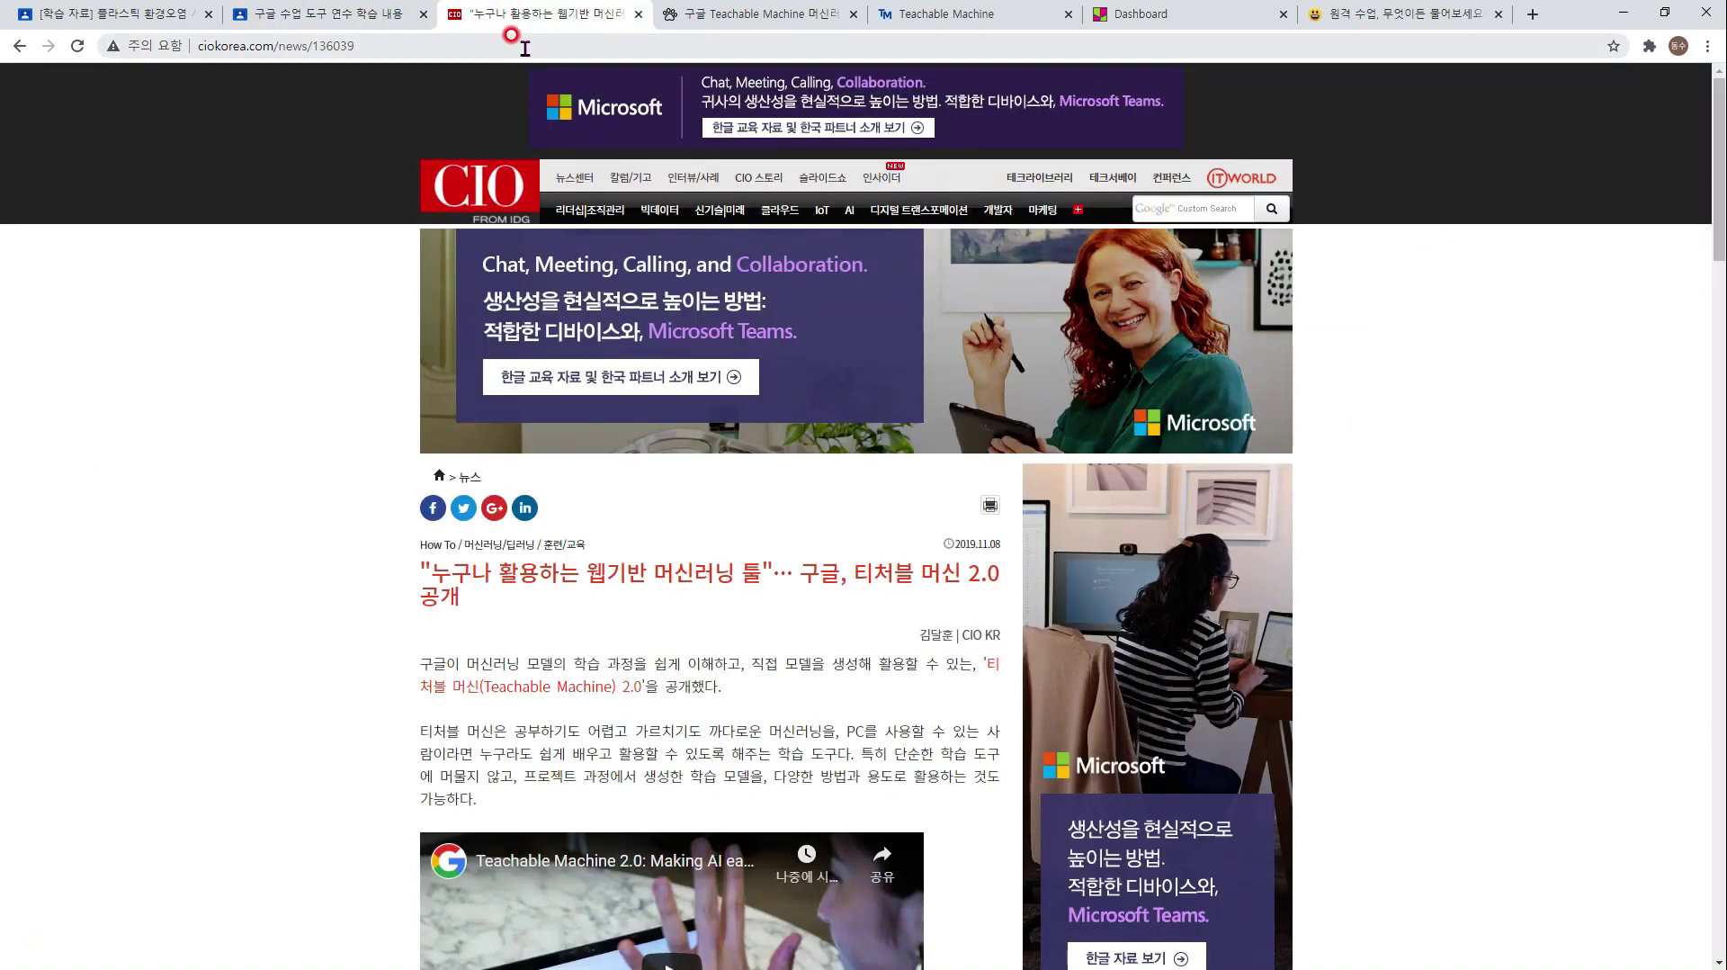
click(525, 47)
key(ctrl+c)
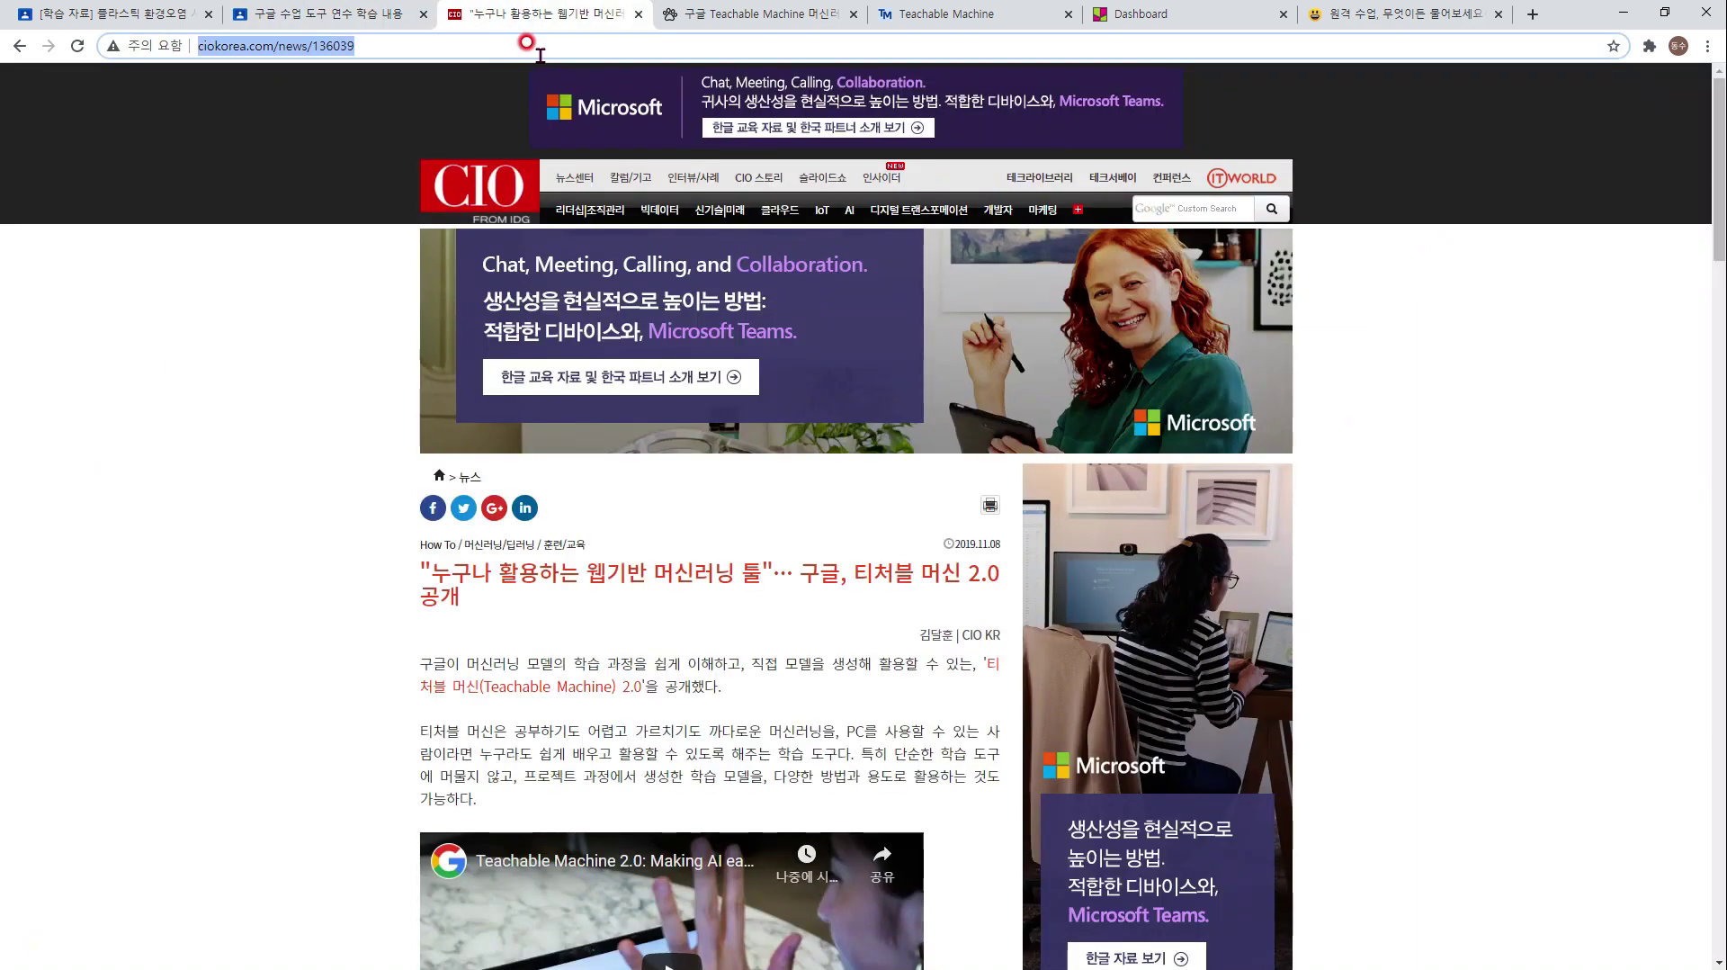
scroll(717, 654, down, 4)
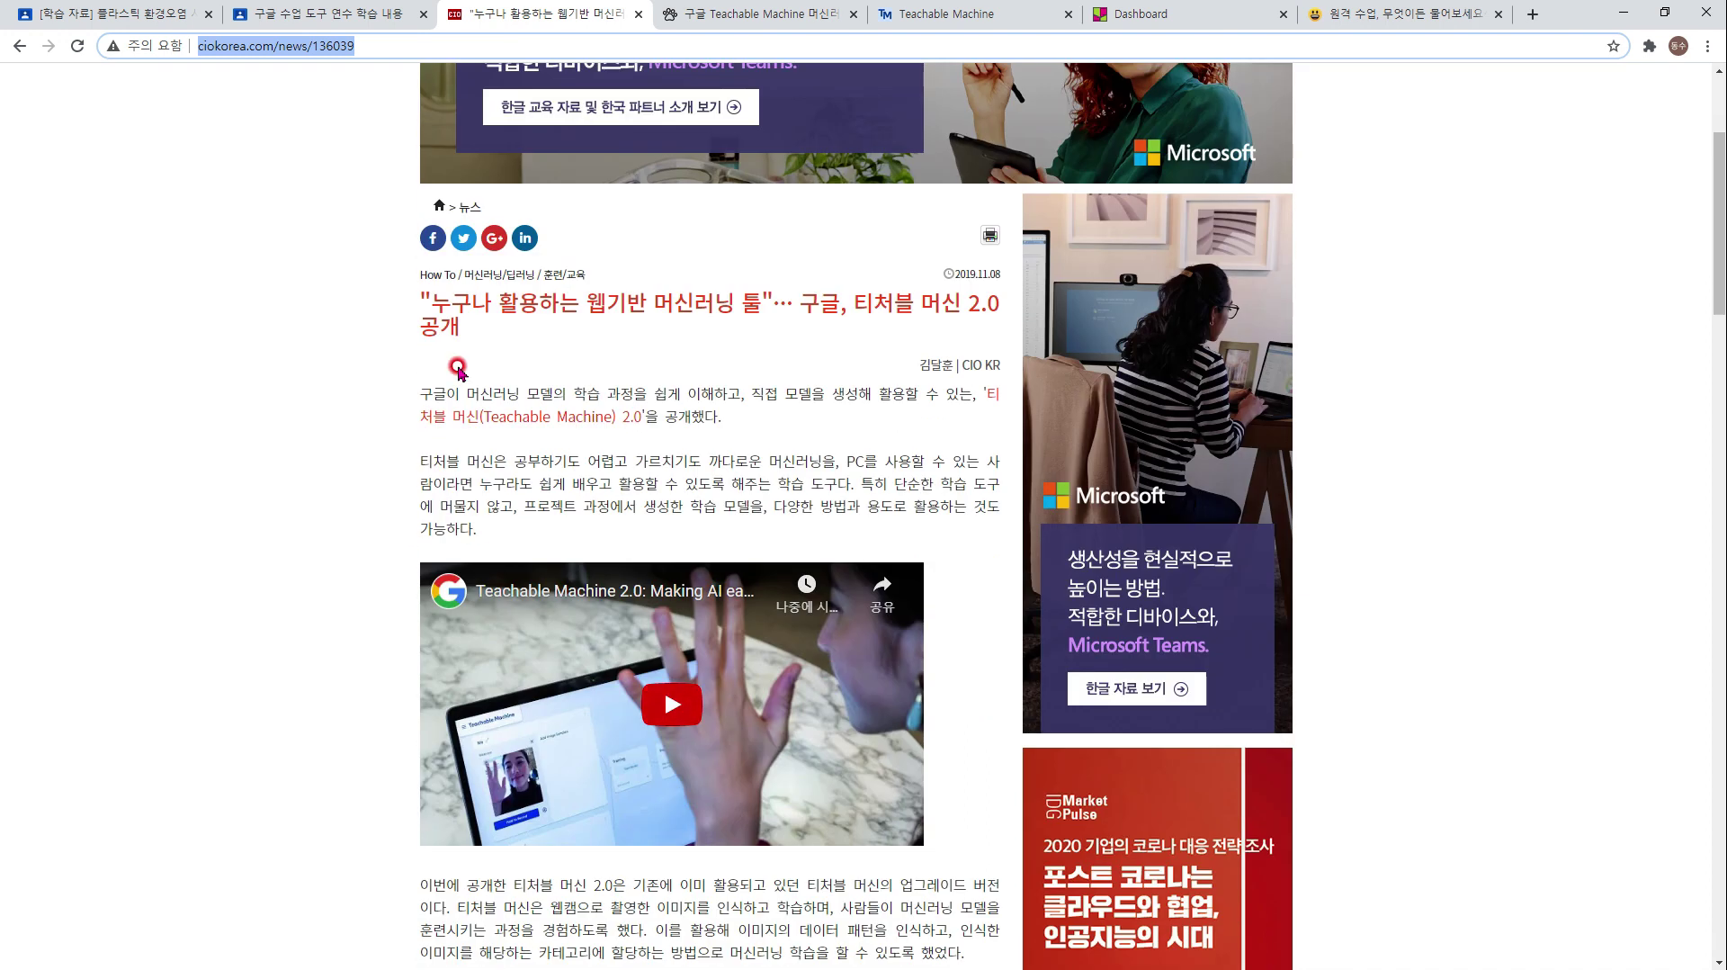
scroll(621, 361, up, 4)
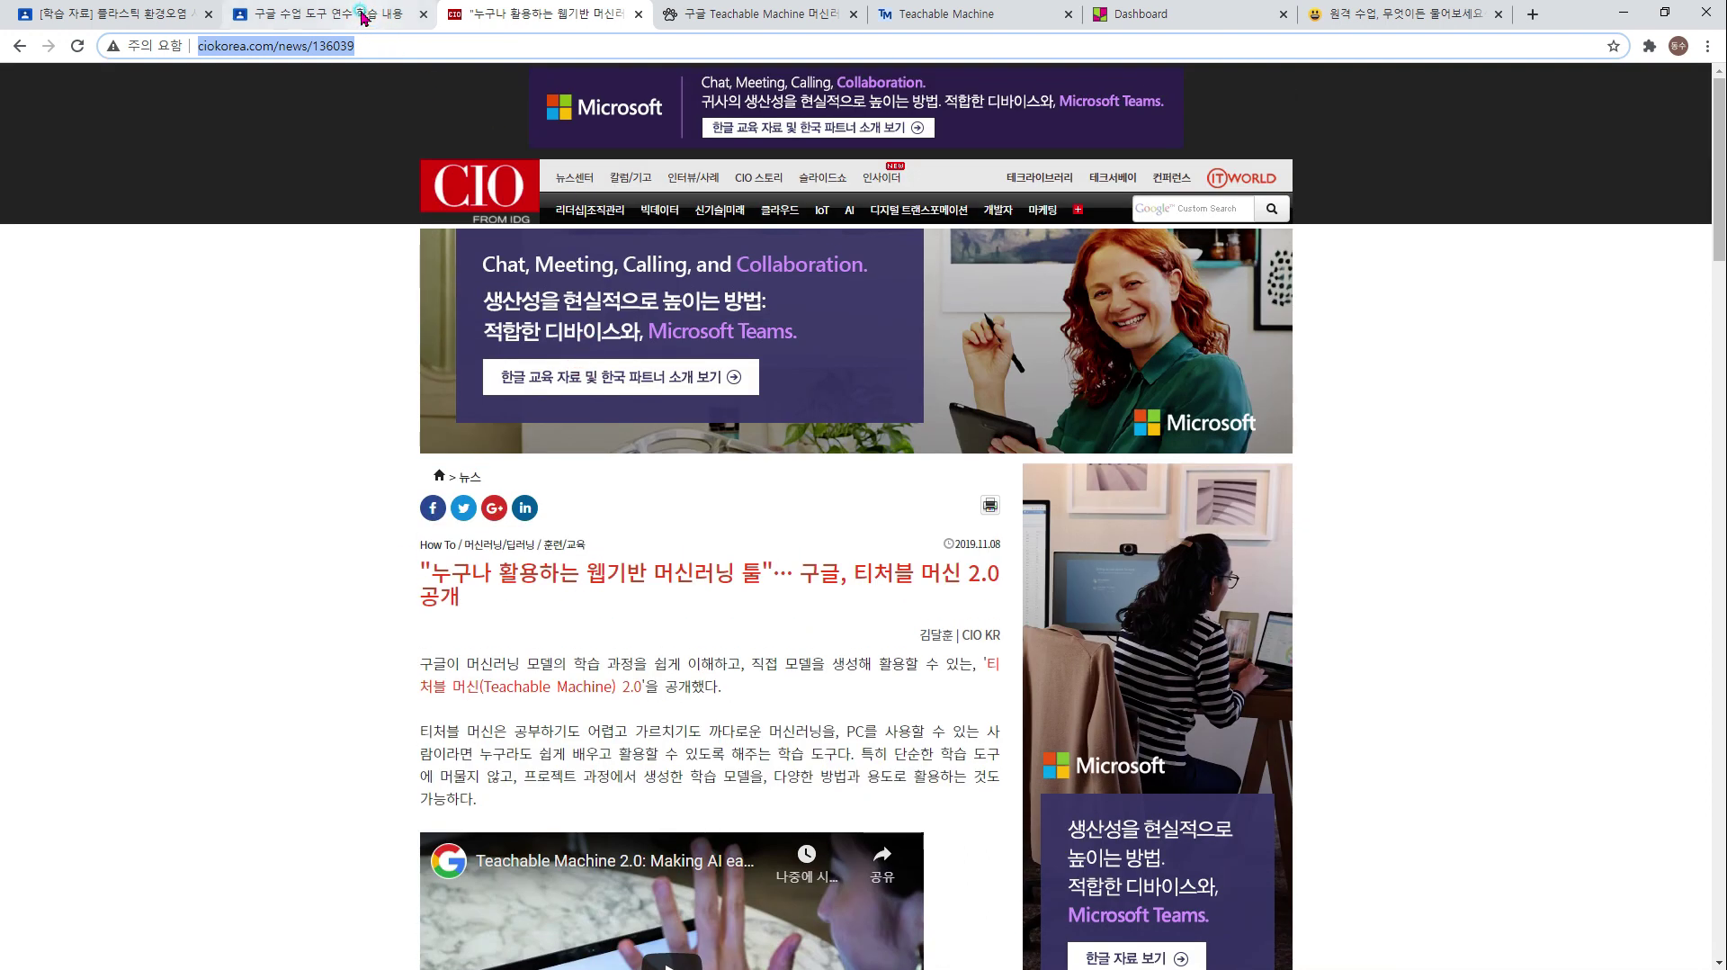
- Attach the copied CIO Korea article address to the material as a link
click(363, 17)
click(120, 412)
click(869, 513)
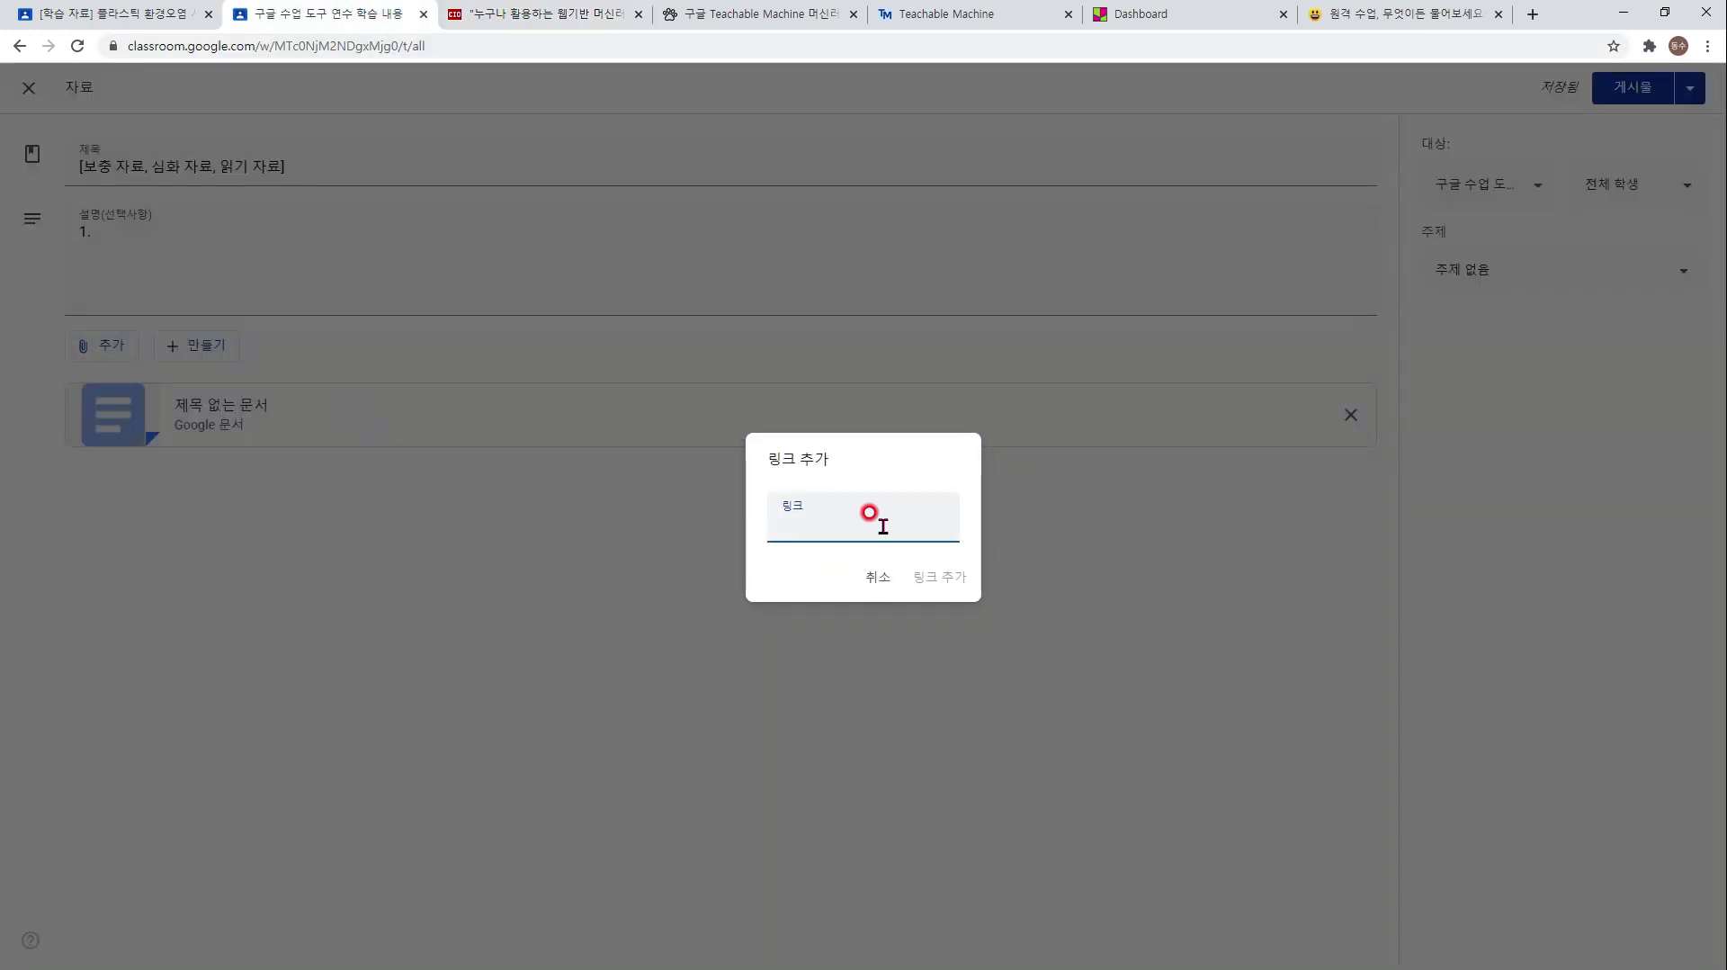
key(ctrl+v)
click(944, 577)
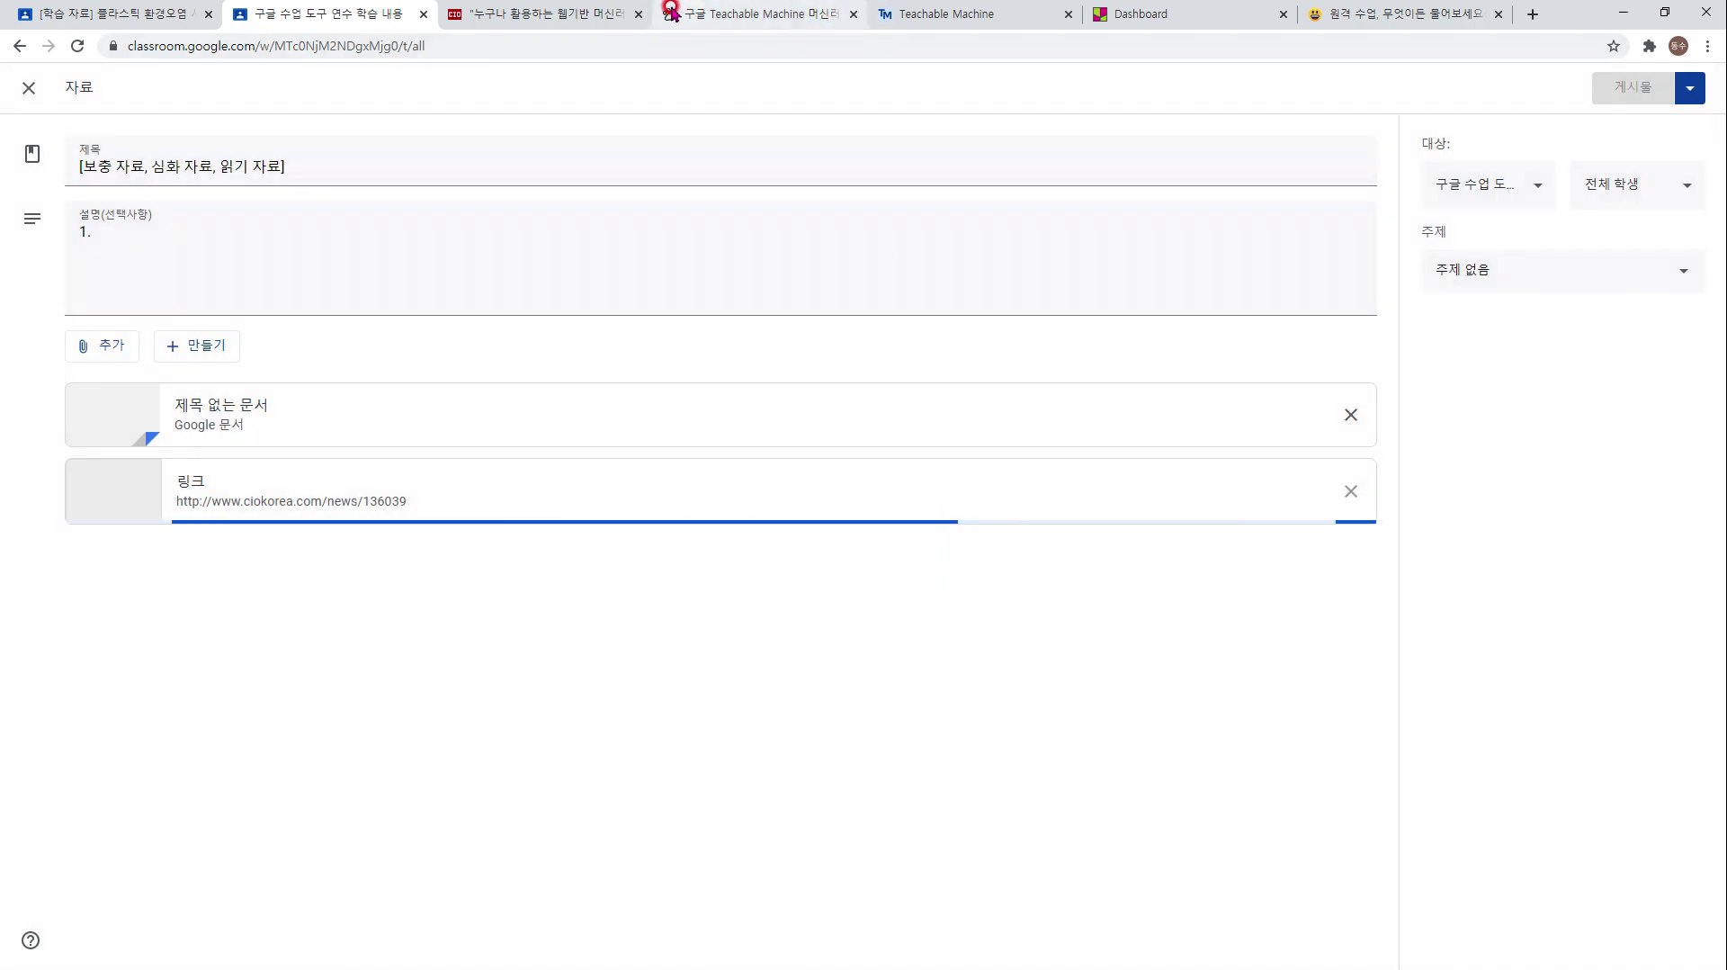
click(719, 16)
click(324, 15)
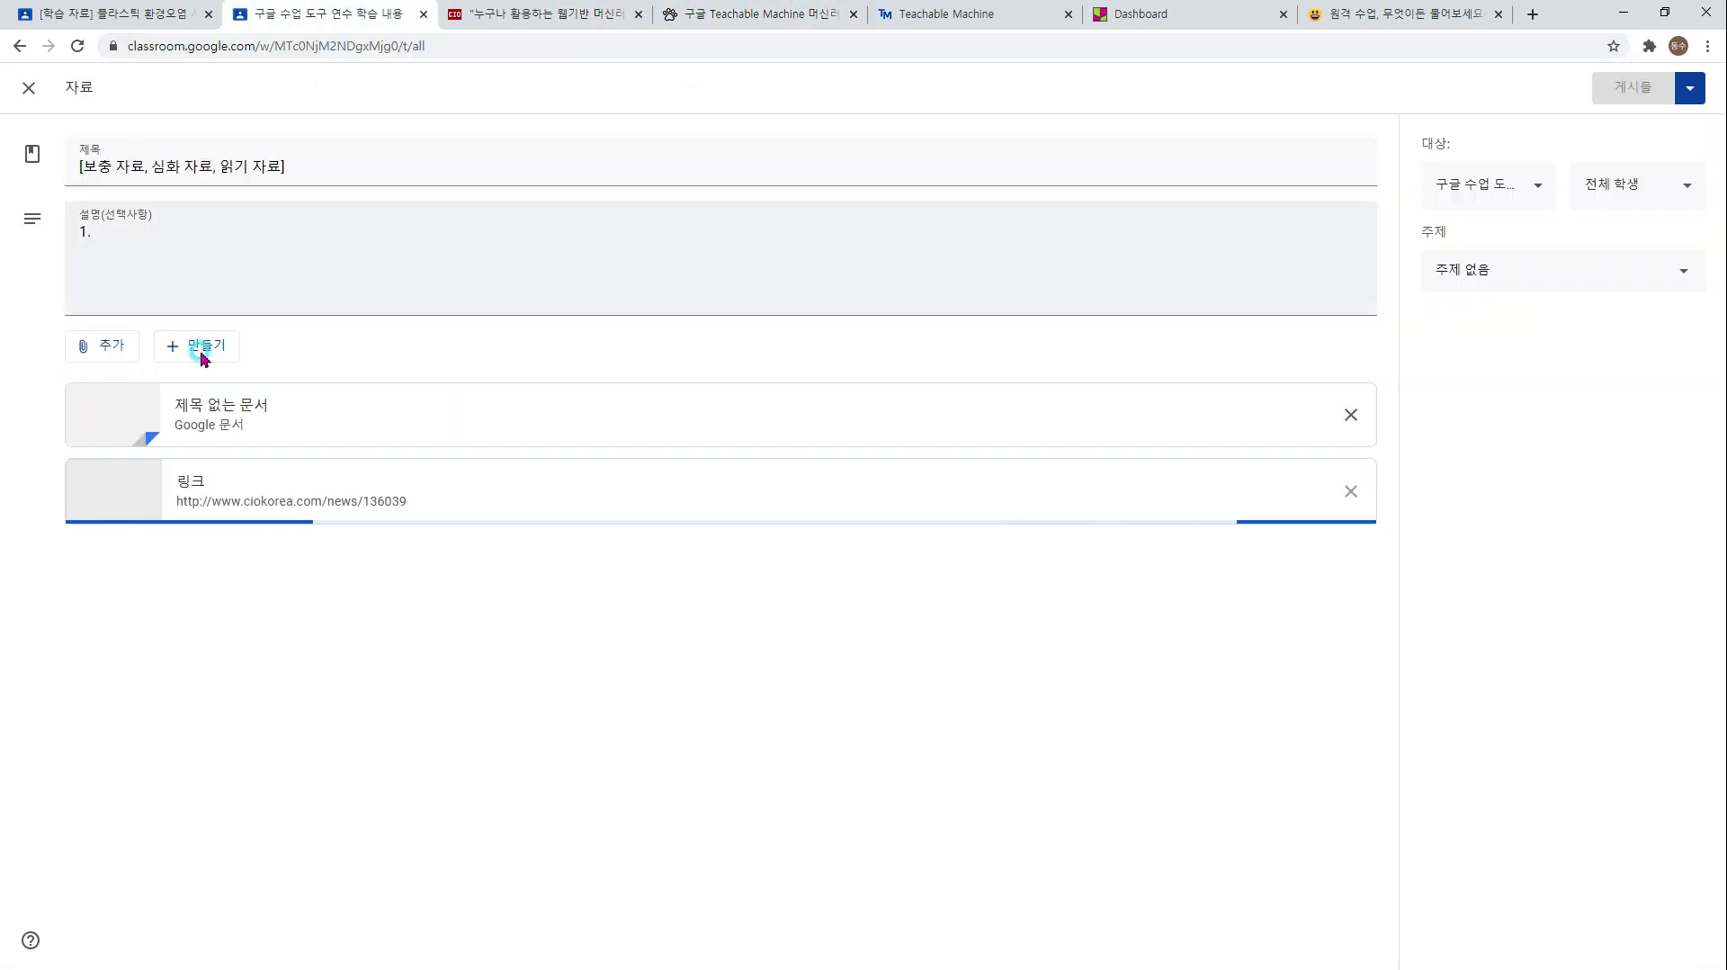
click(72, 339)
click(127, 413)
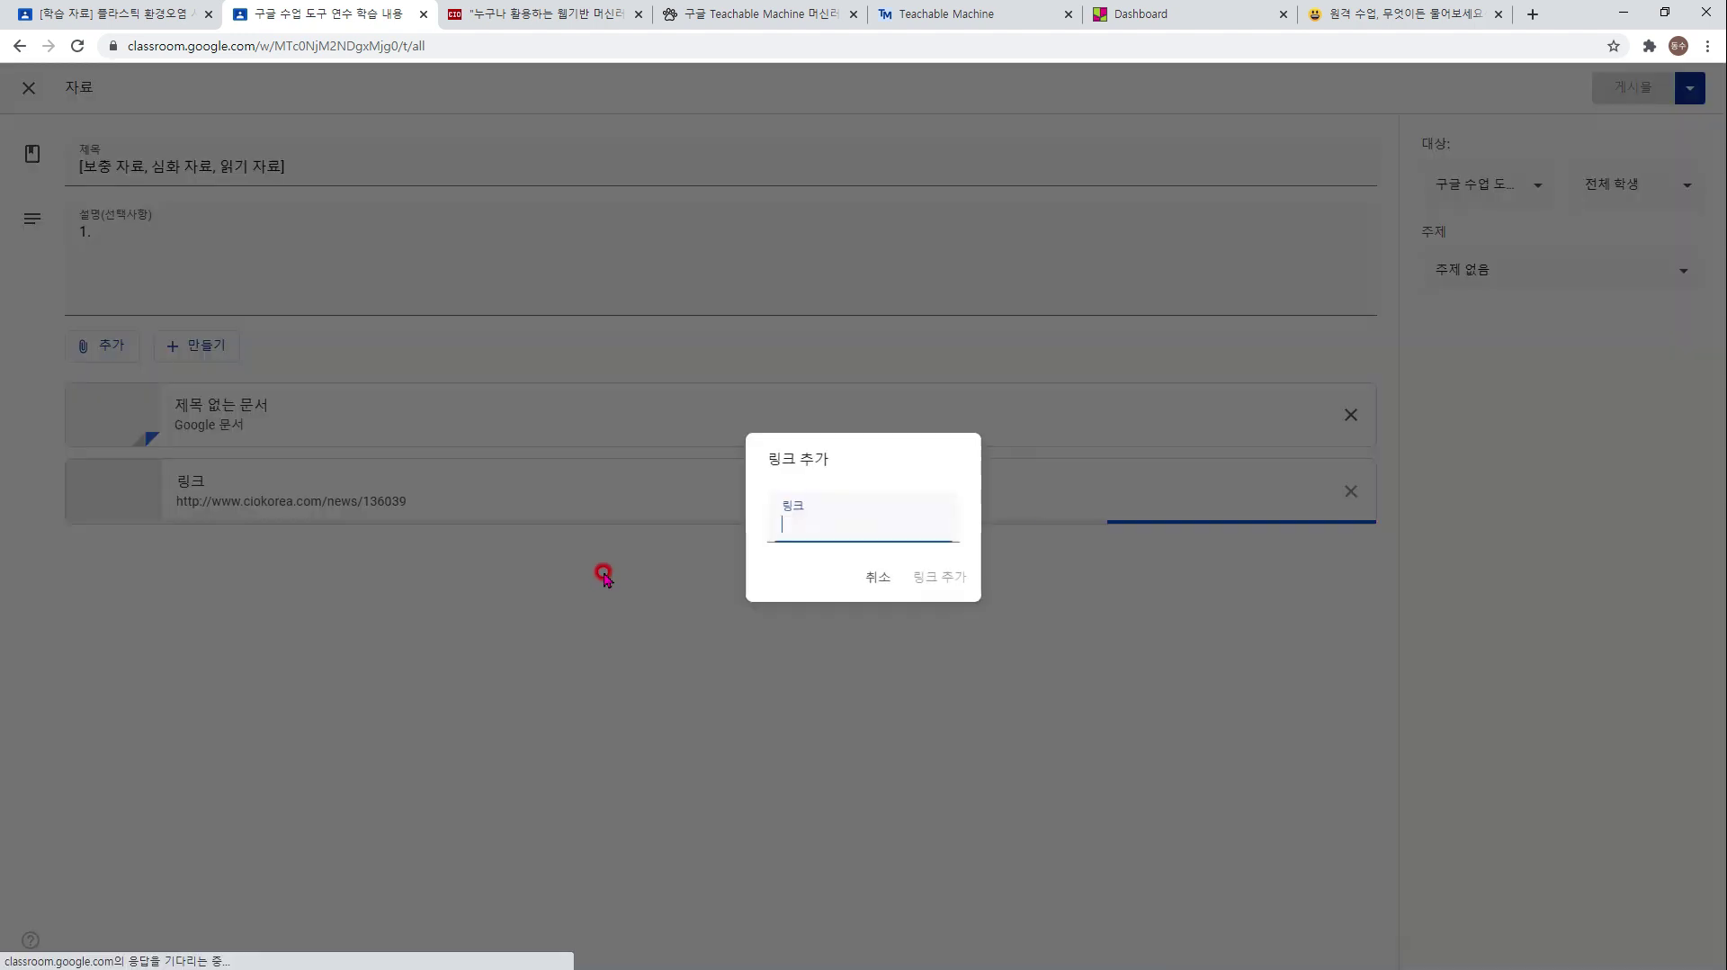
text(https://happywww.tistory.com/26)
click(940, 577)
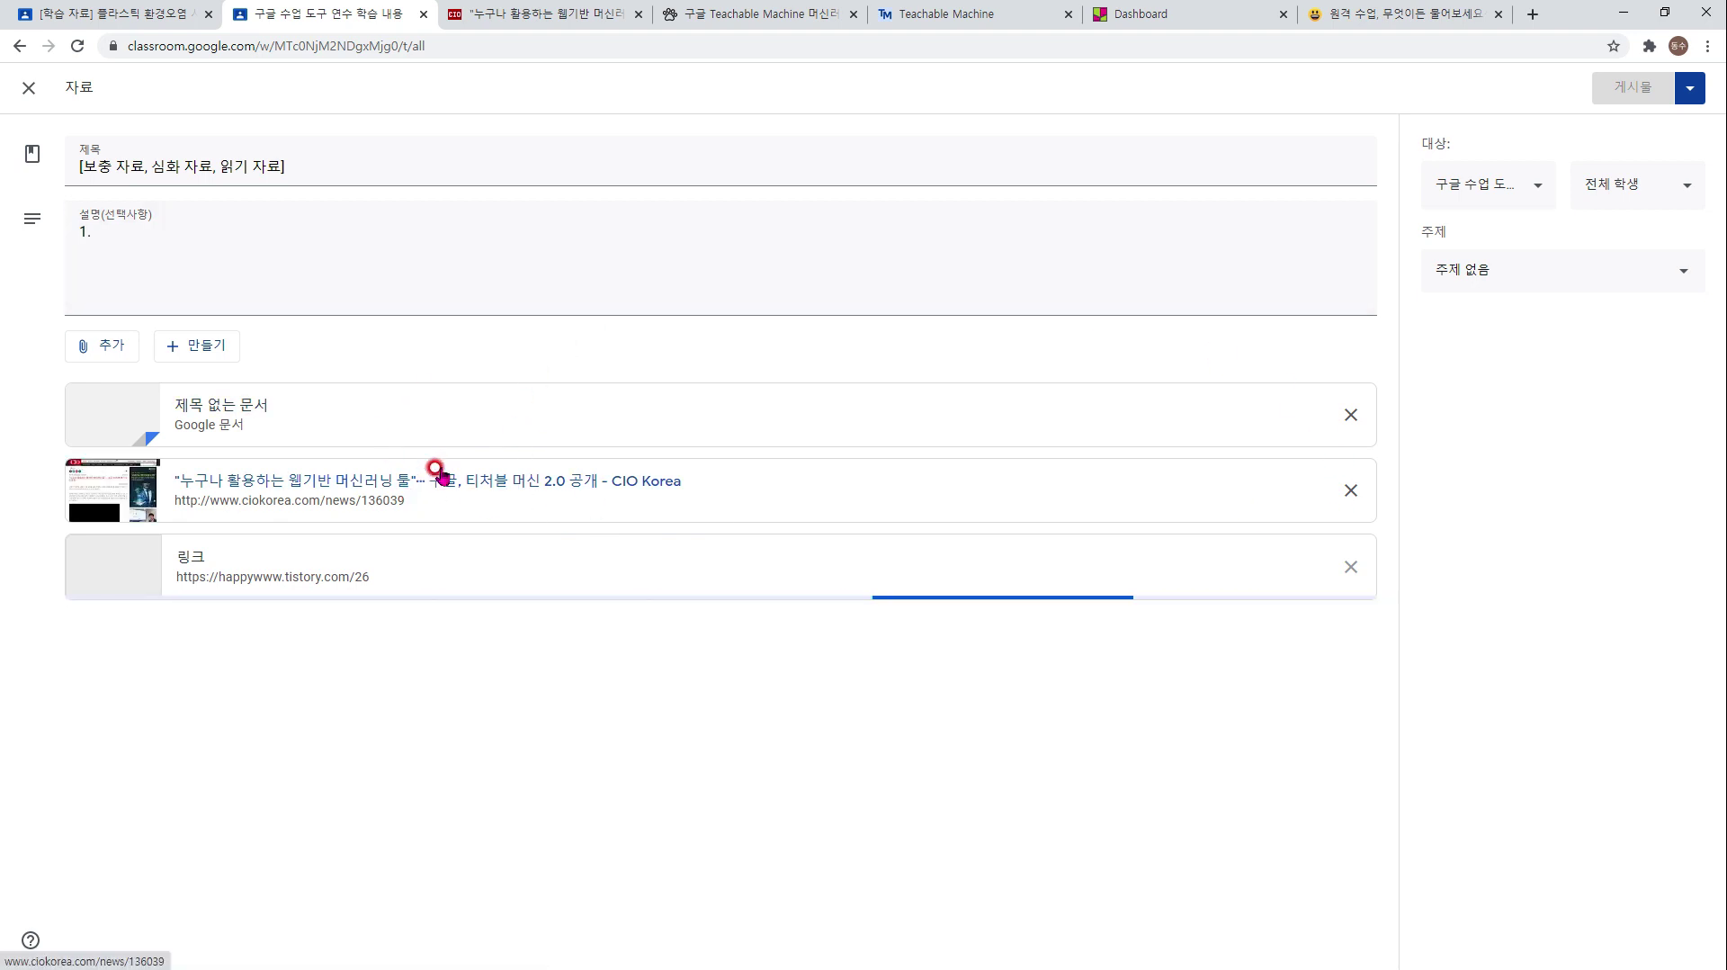
- Switch to the Padlet dashboard, allow its notifications and open the board "원격 수업, 무엇이든 물어보세요^^"
click(250, 274)
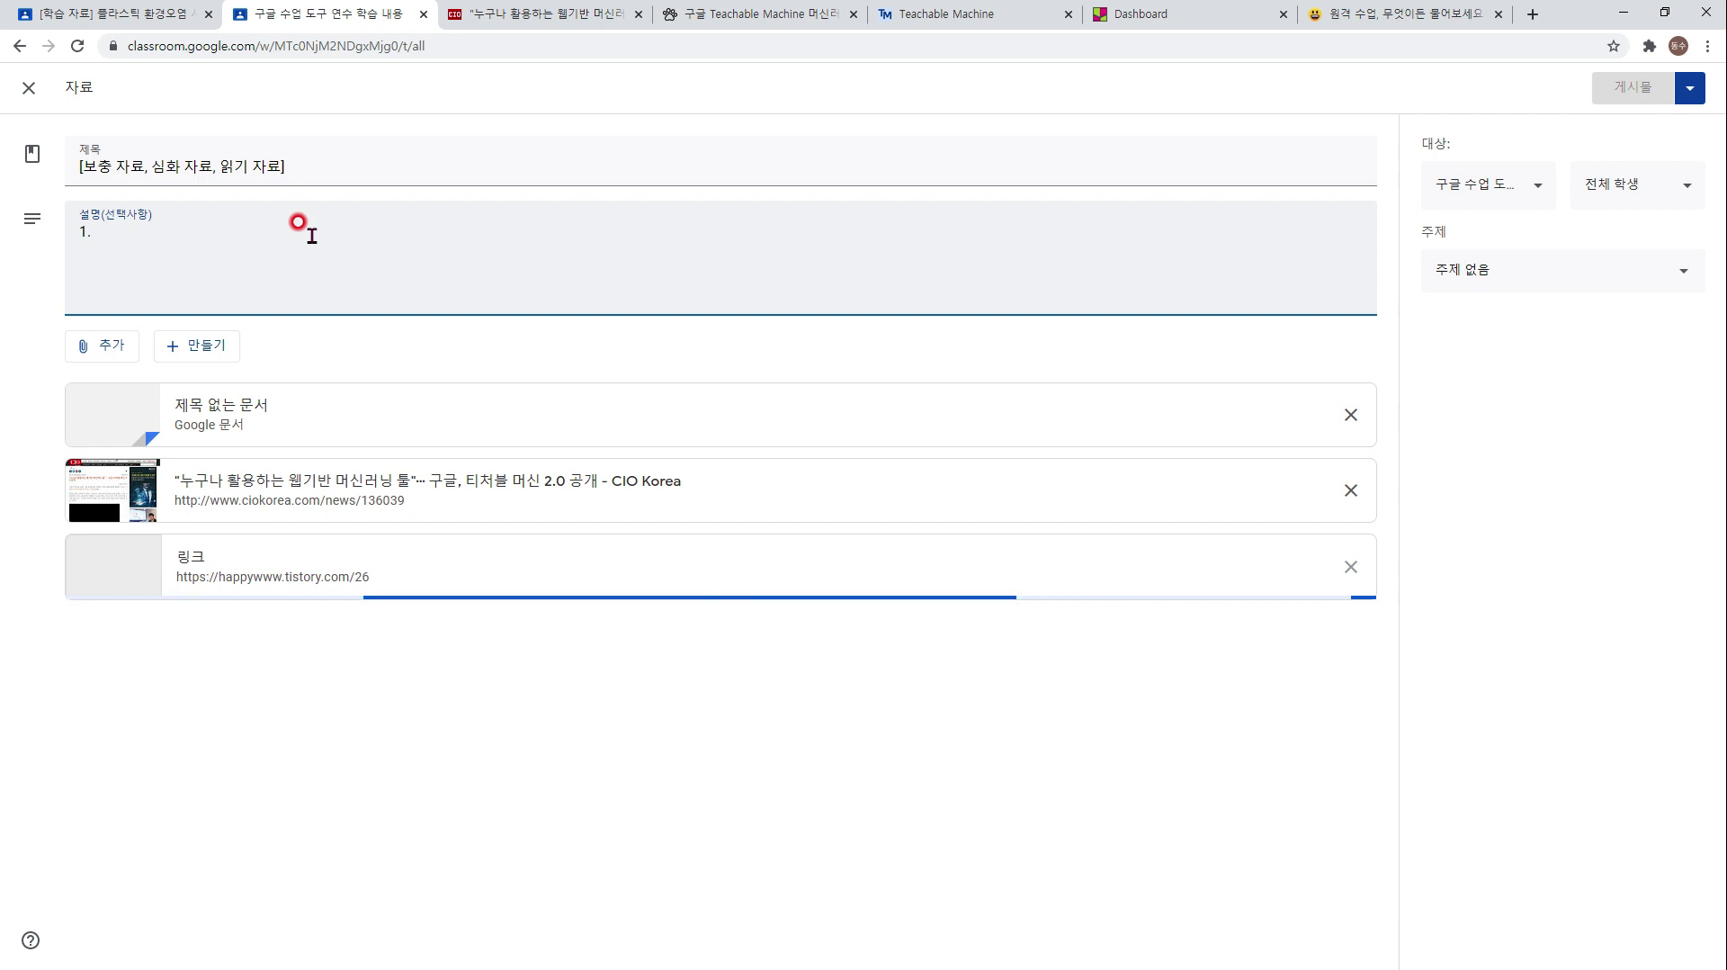
click(1165, 18)
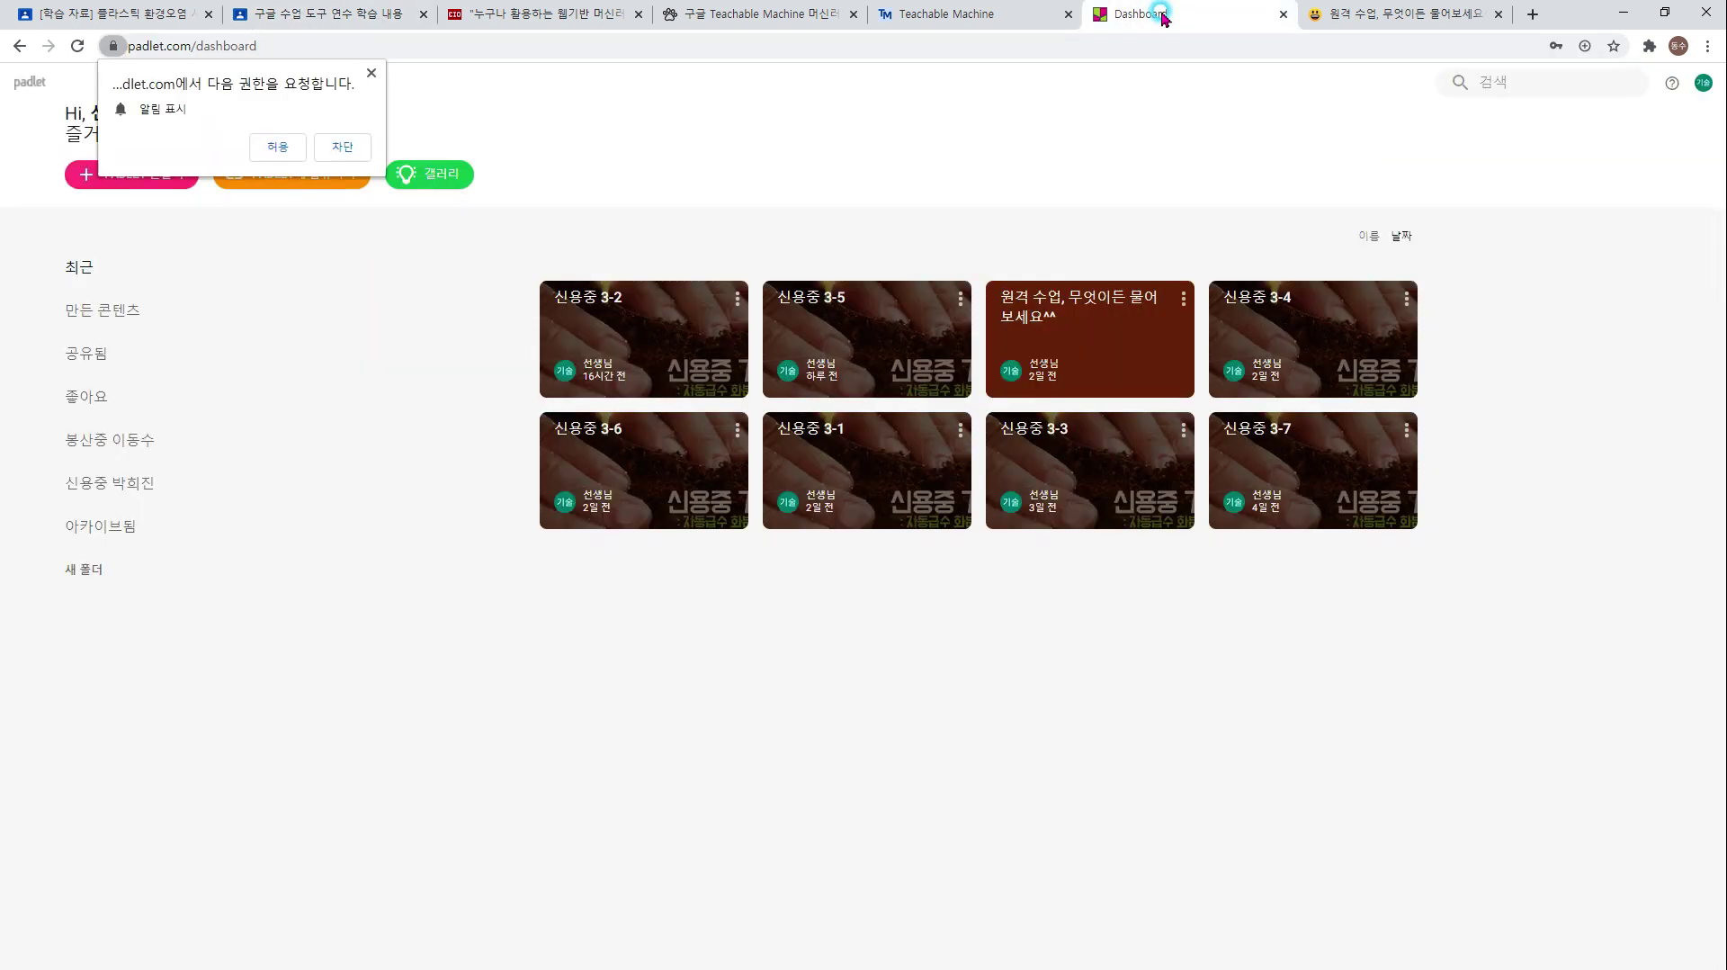
click(278, 149)
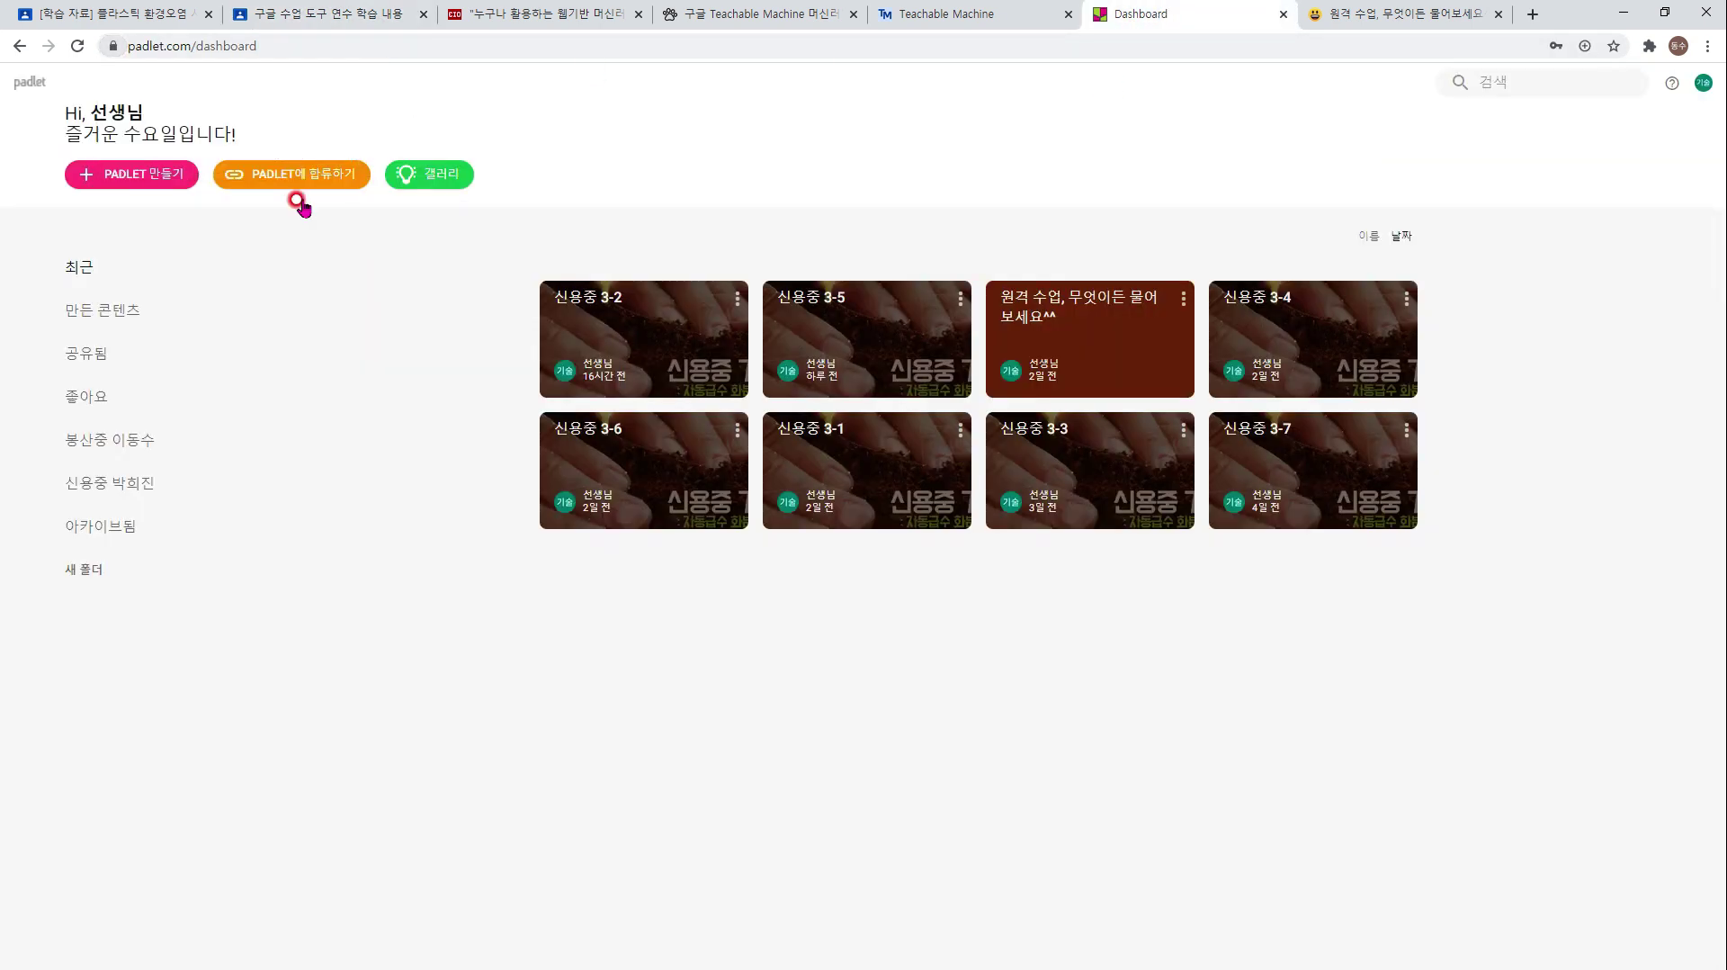
click(1109, 345)
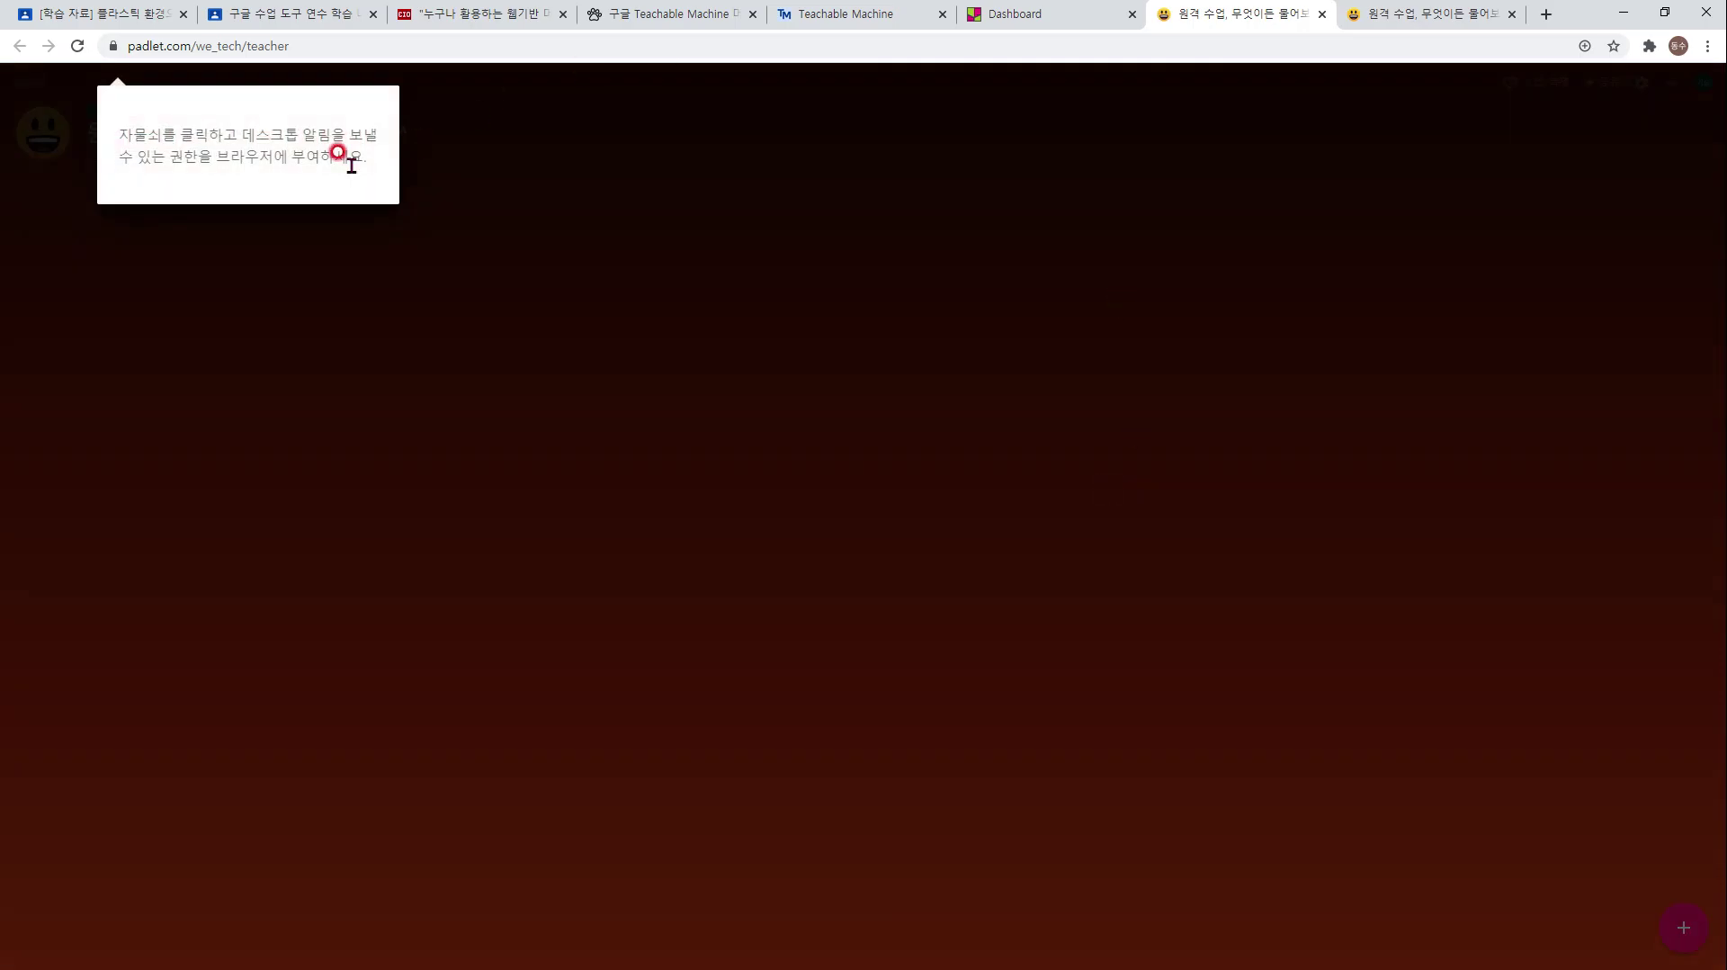
click(338, 153)
click(358, 47)
click(1531, 123)
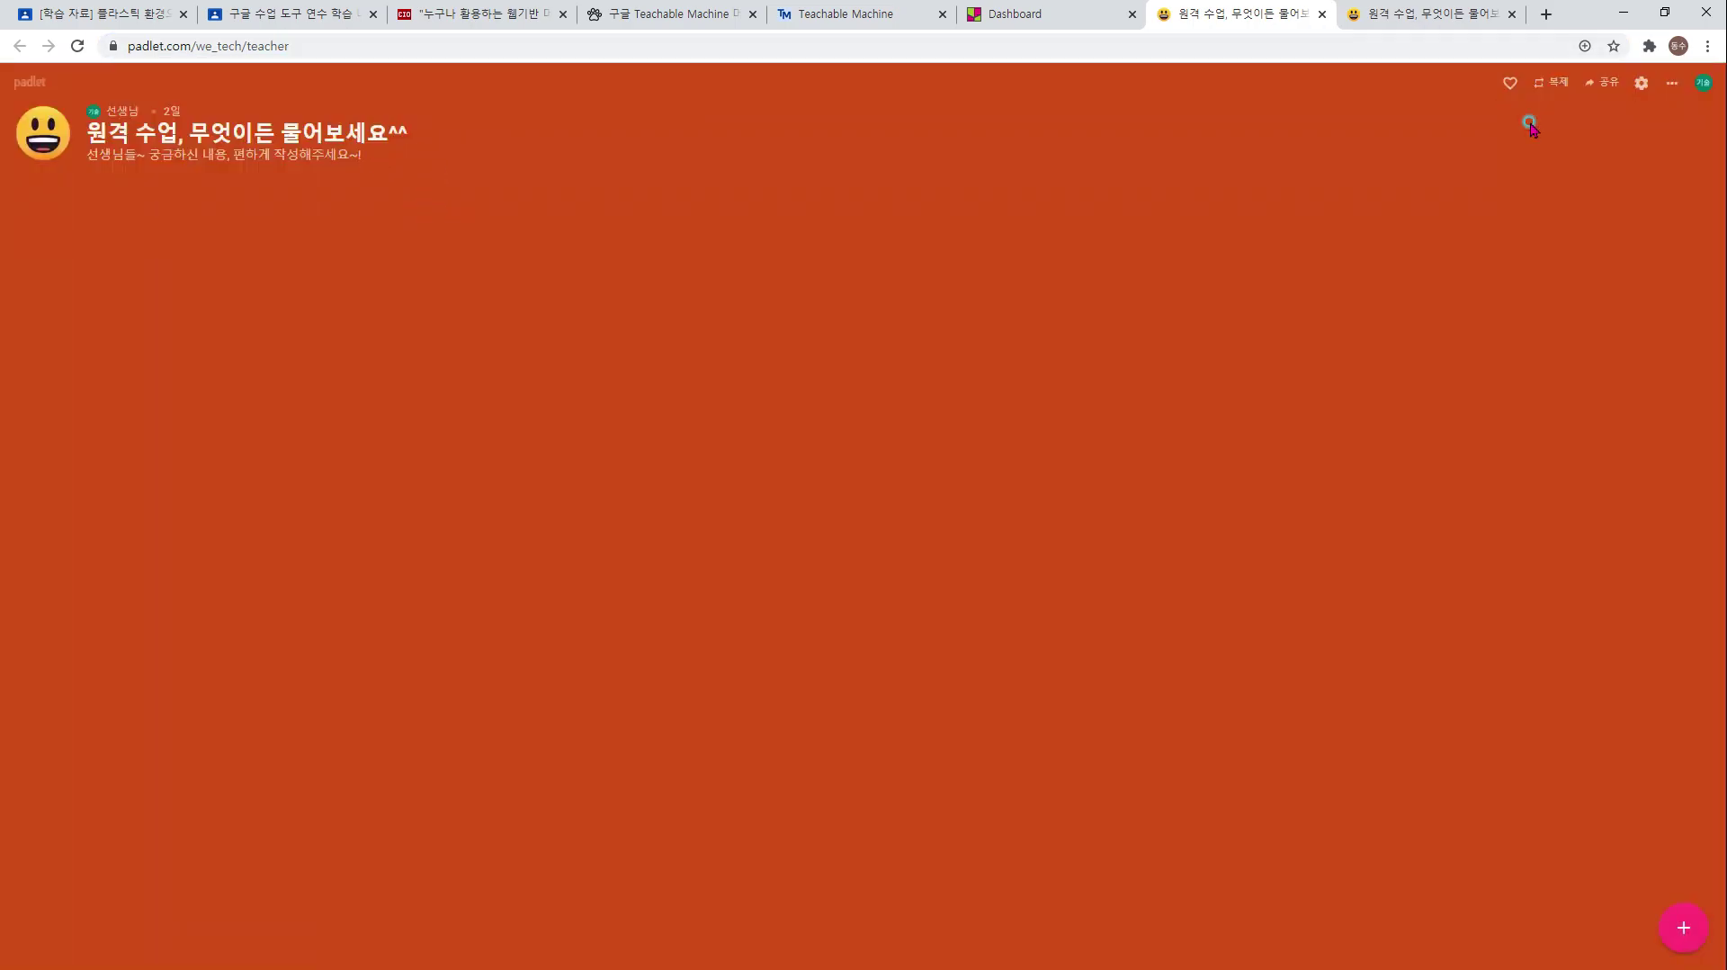
- Copy the Padlet board's share link to the clipboard
click(1602, 83)
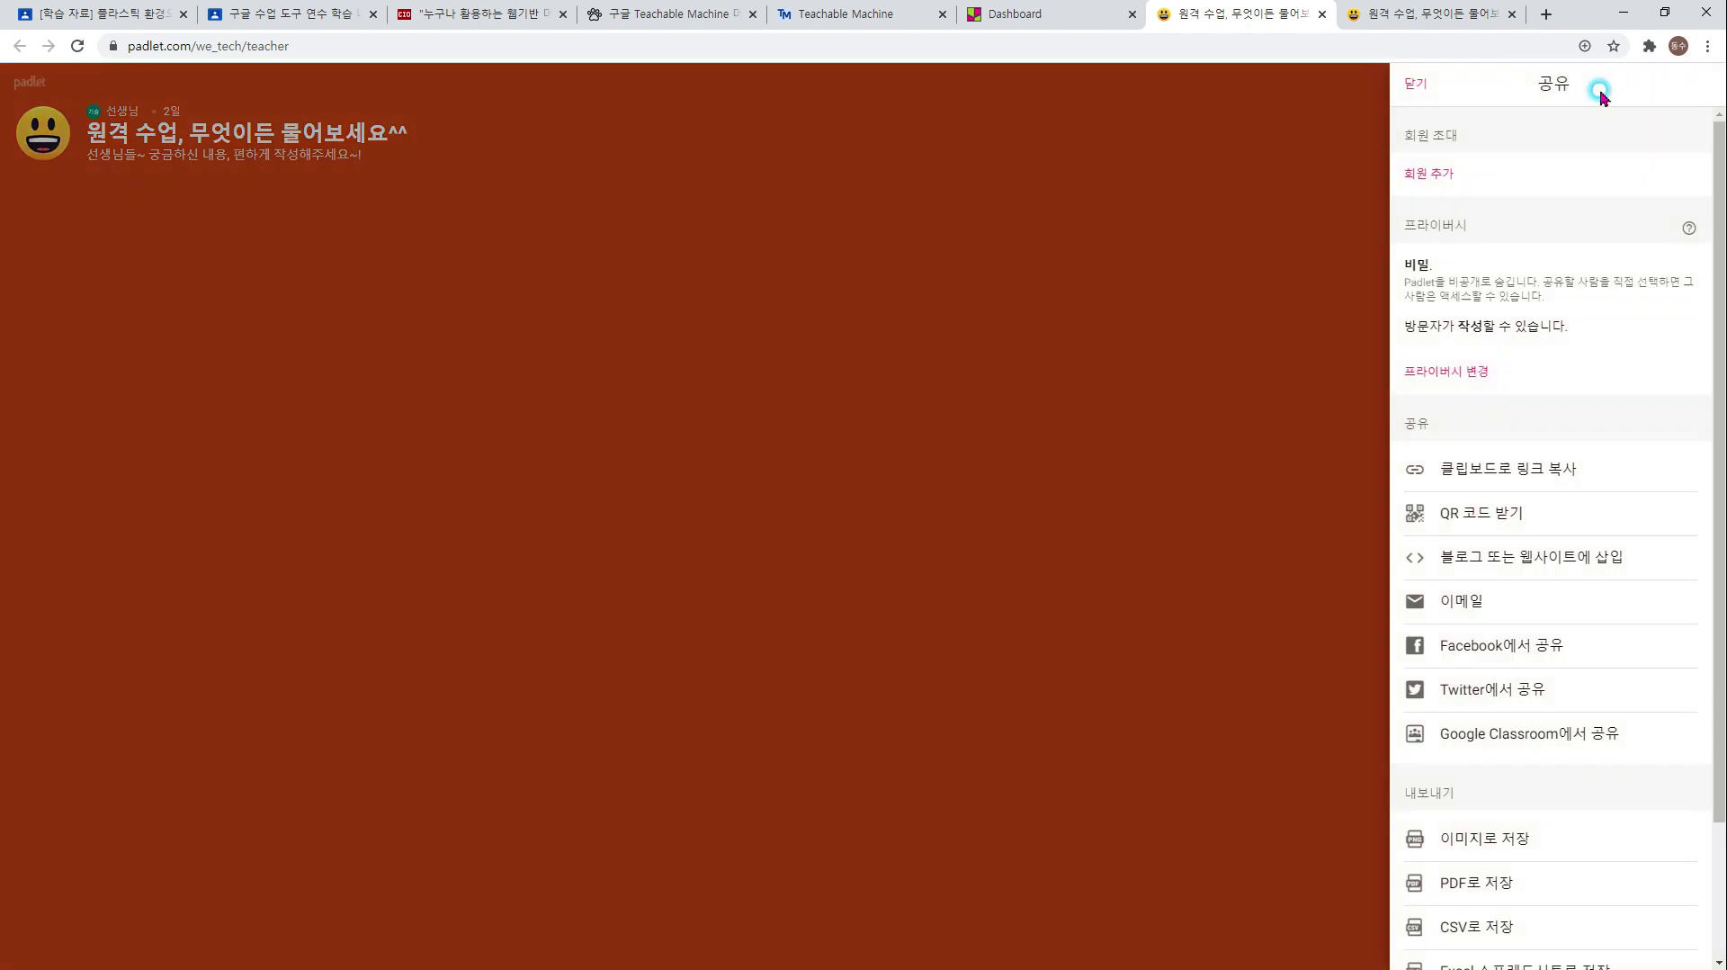
click(1519, 475)
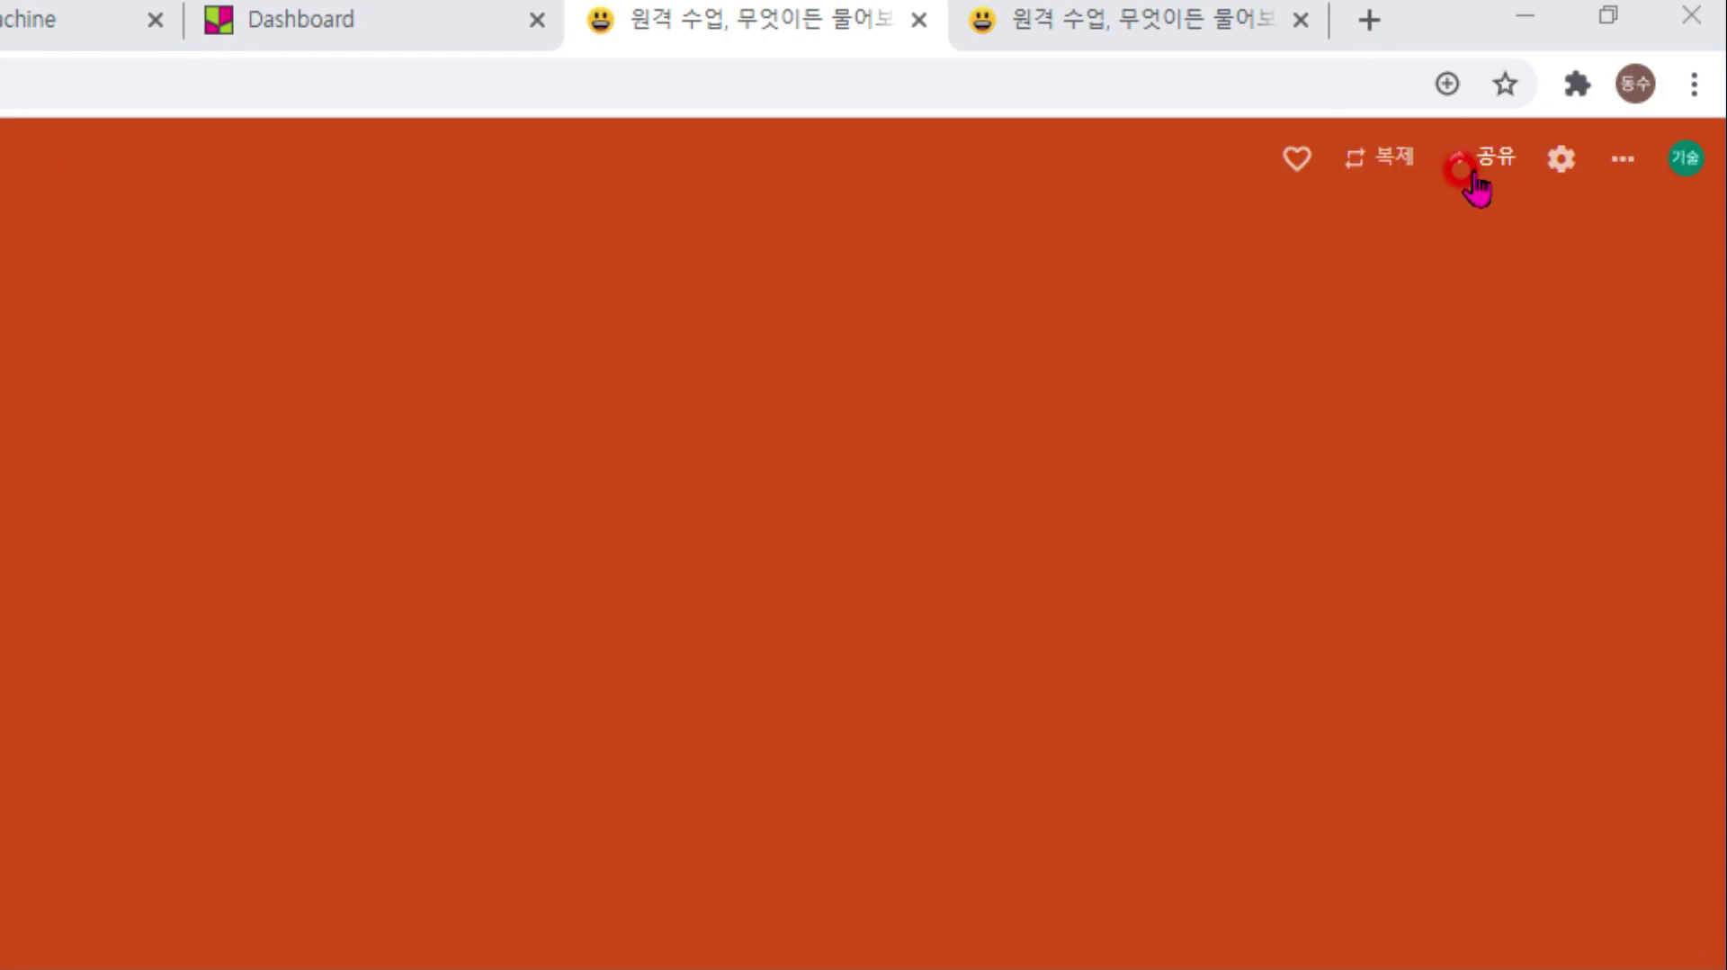
click(1497, 170)
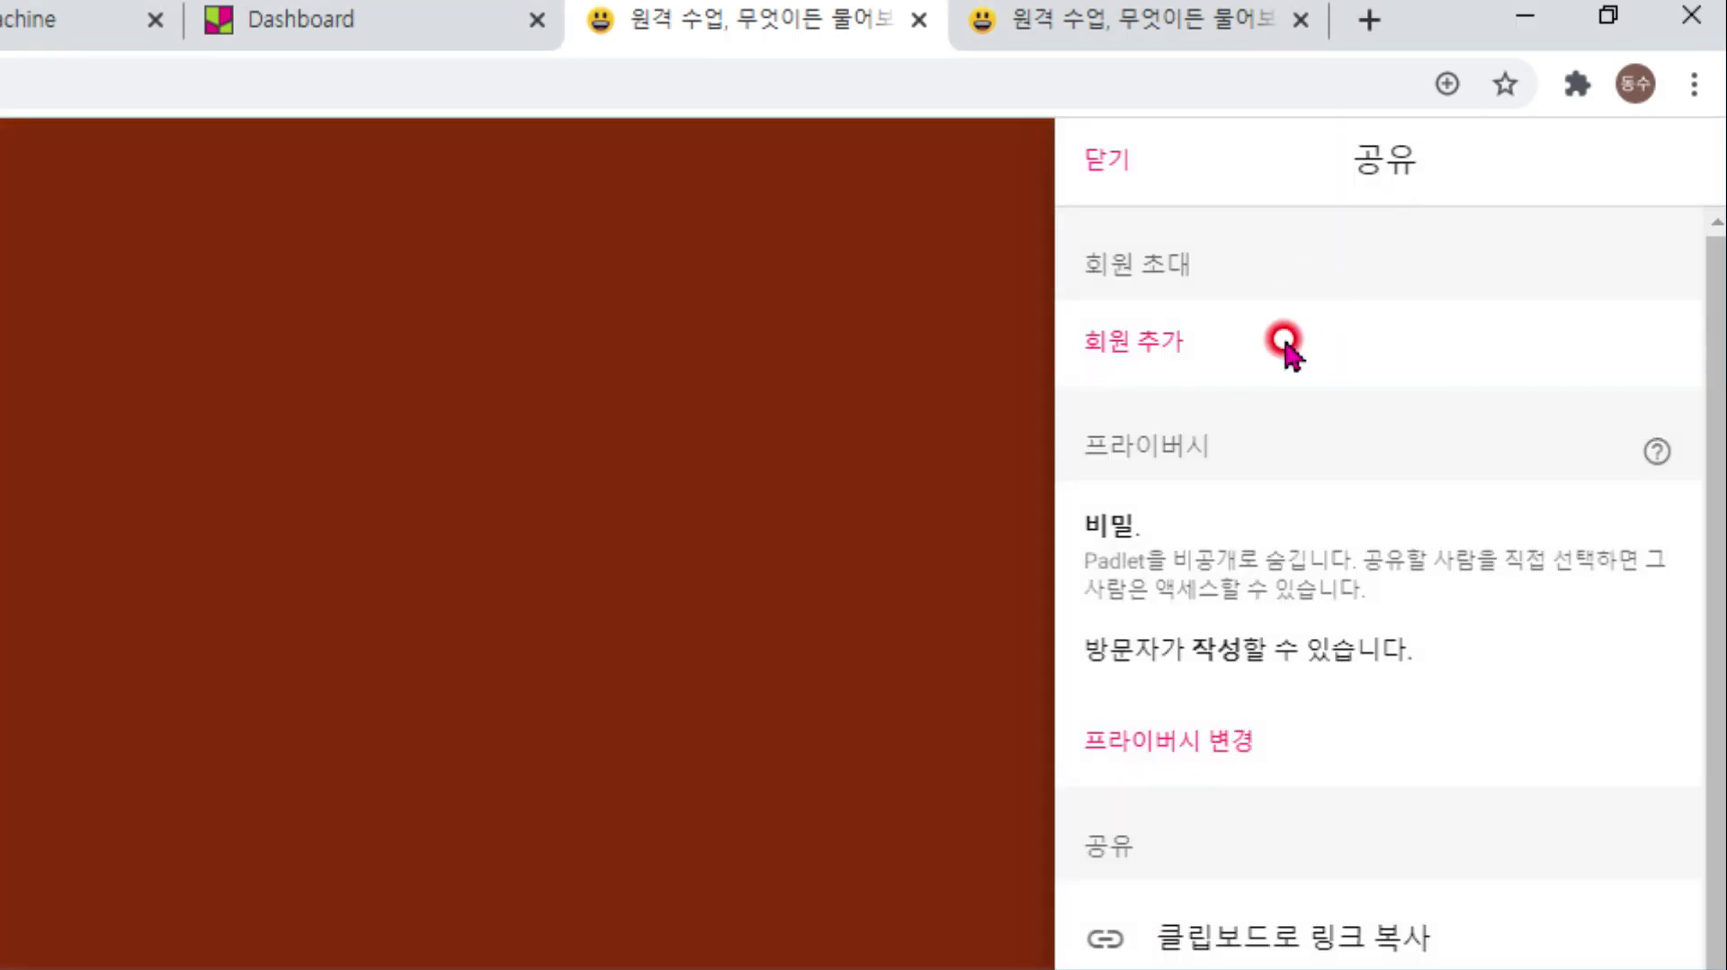
click(1295, 931)
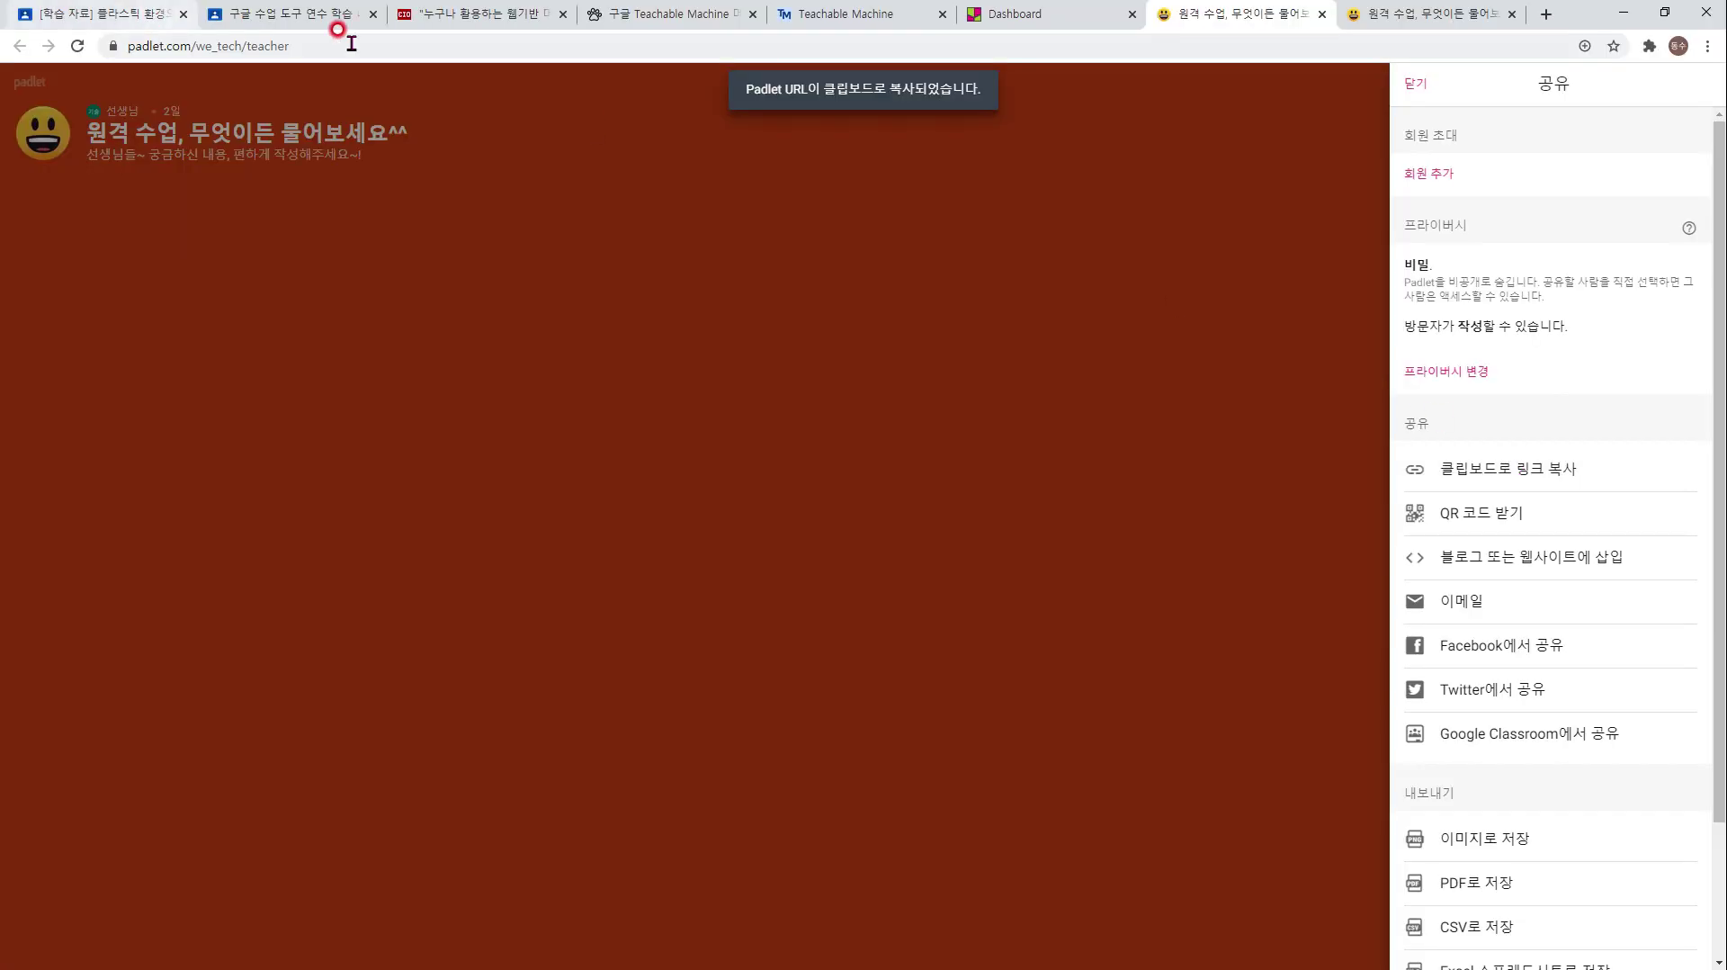
click(340, 20)
click(102, 345)
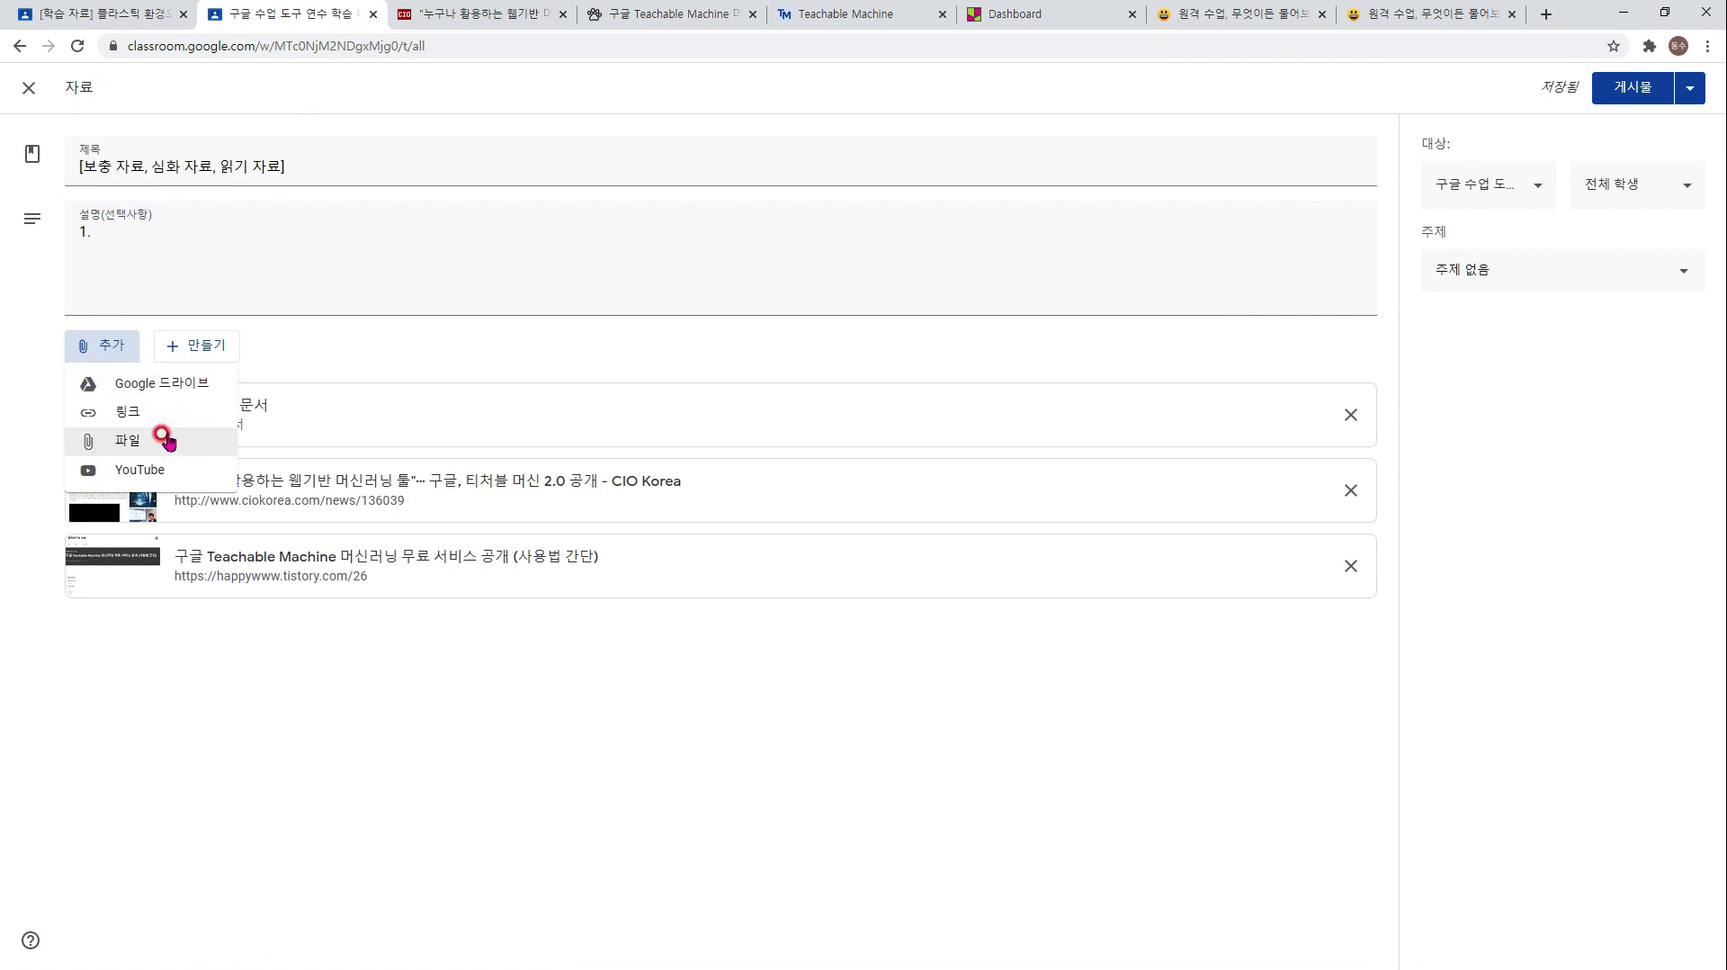
click(149, 414)
click(833, 515)
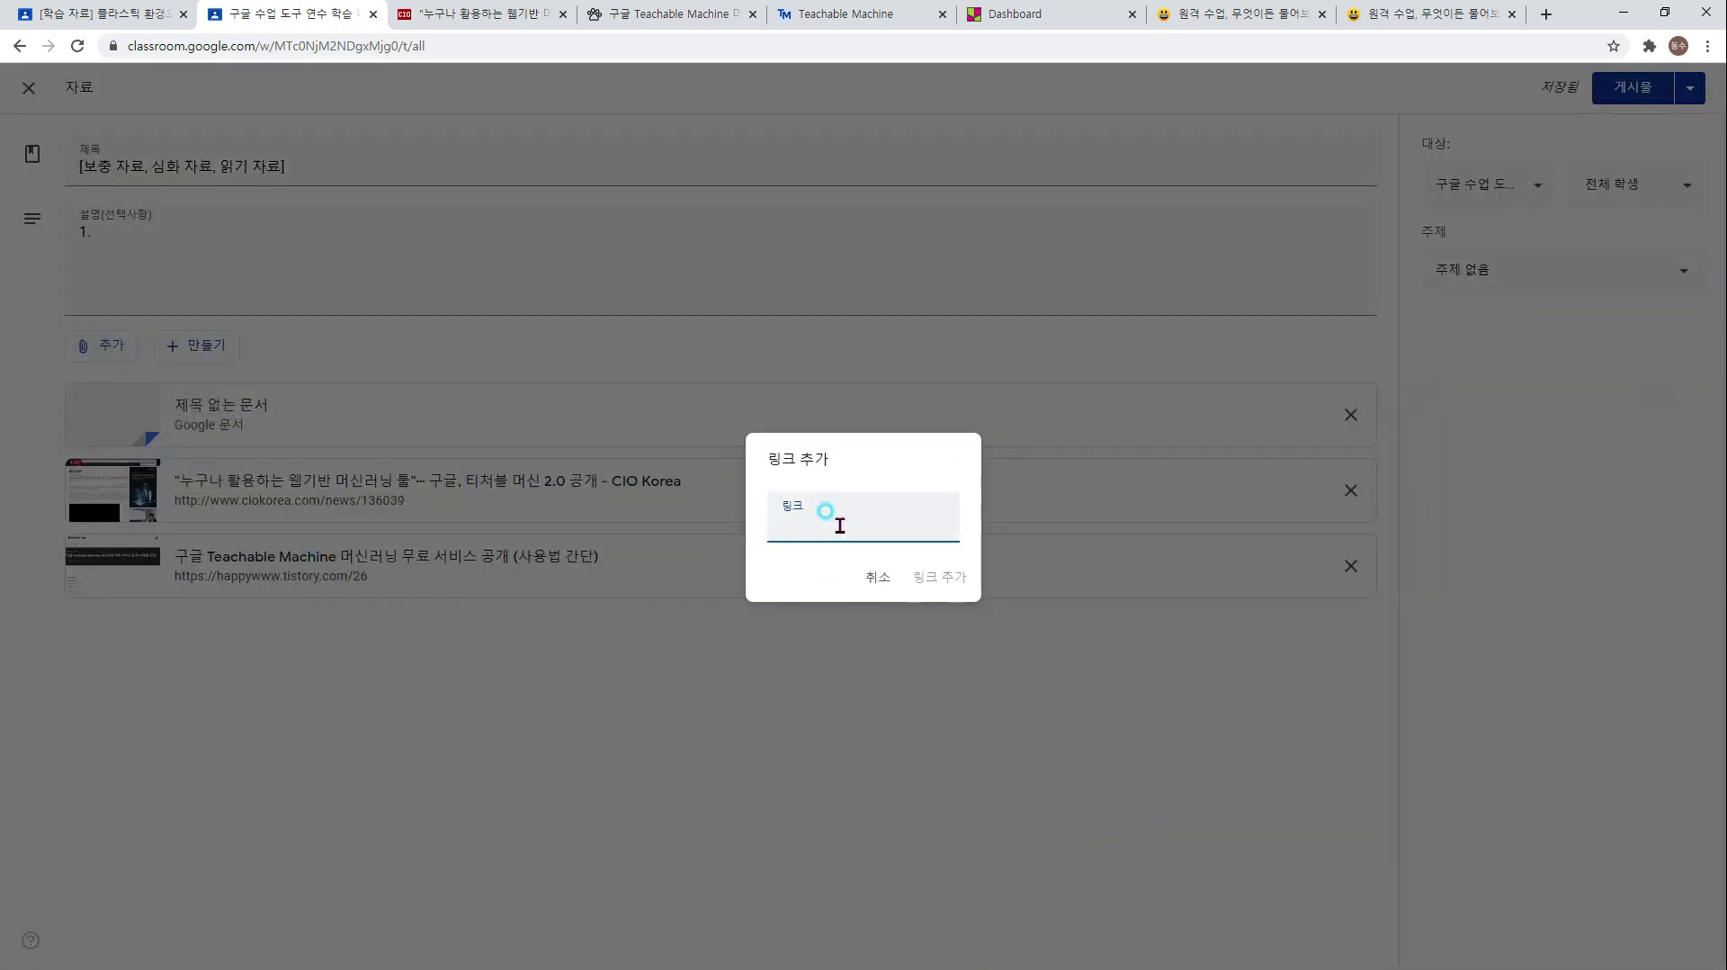
key(ctrl+v)
click(932, 571)
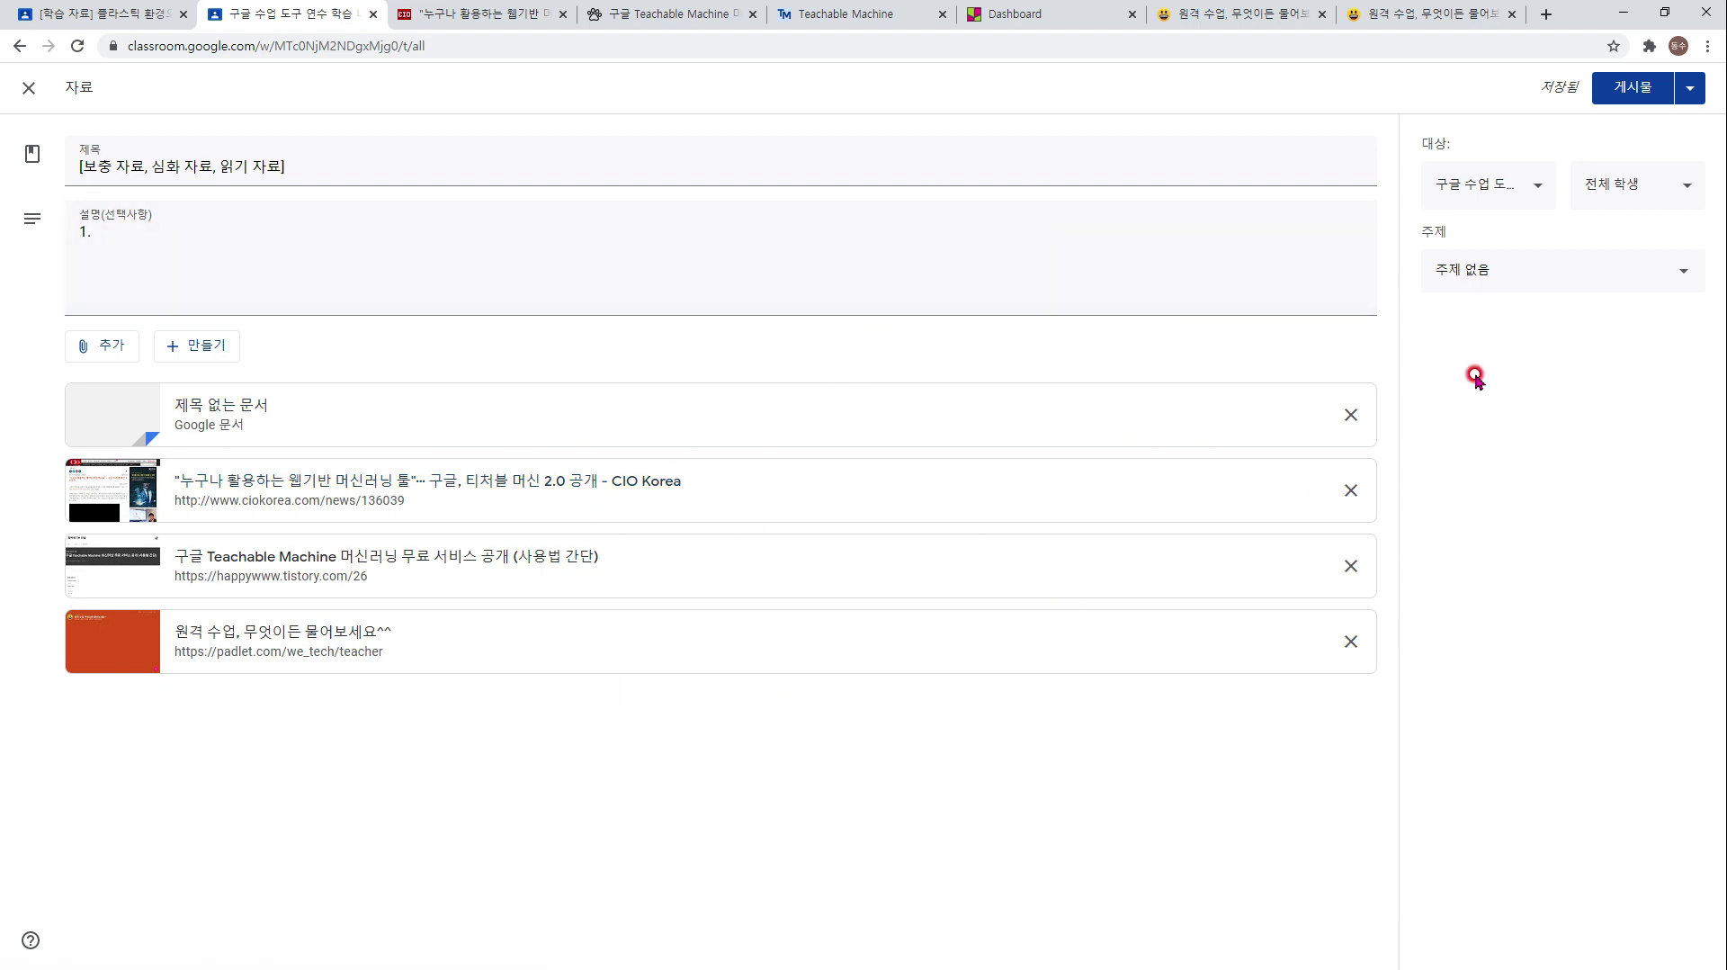
- Try adding a second class to the material's recipients, keeping only the 구글 수업 도구 연수 class selected
click(1527, 205)
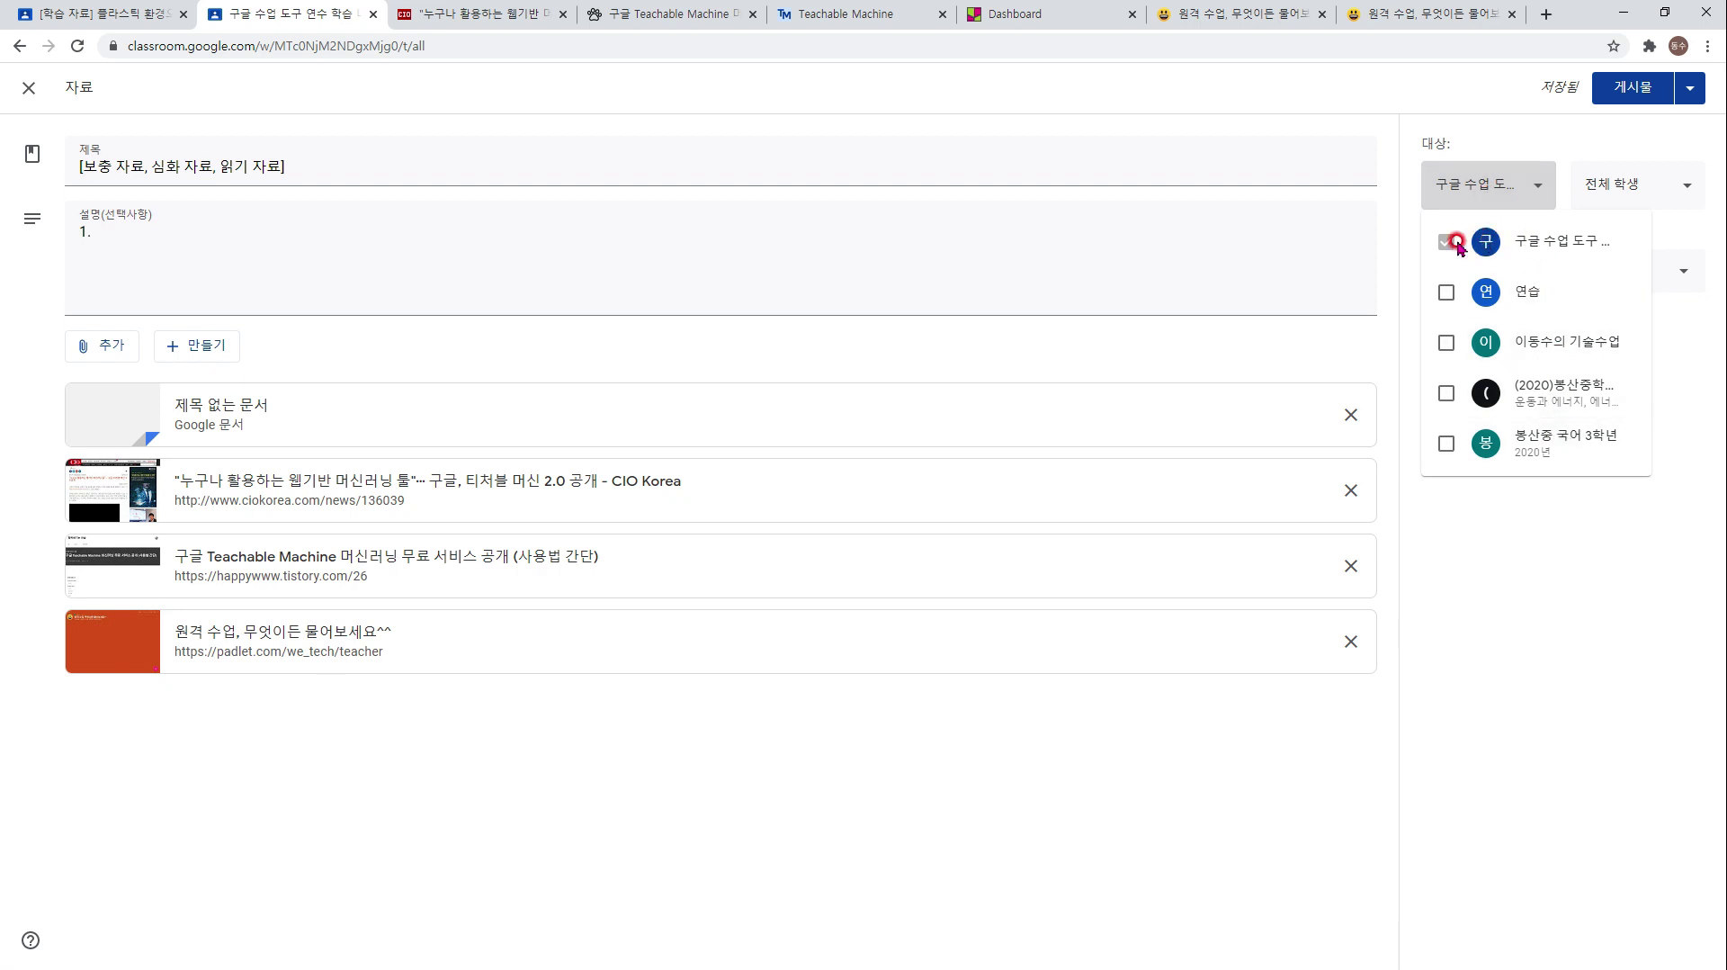
click(1446, 342)
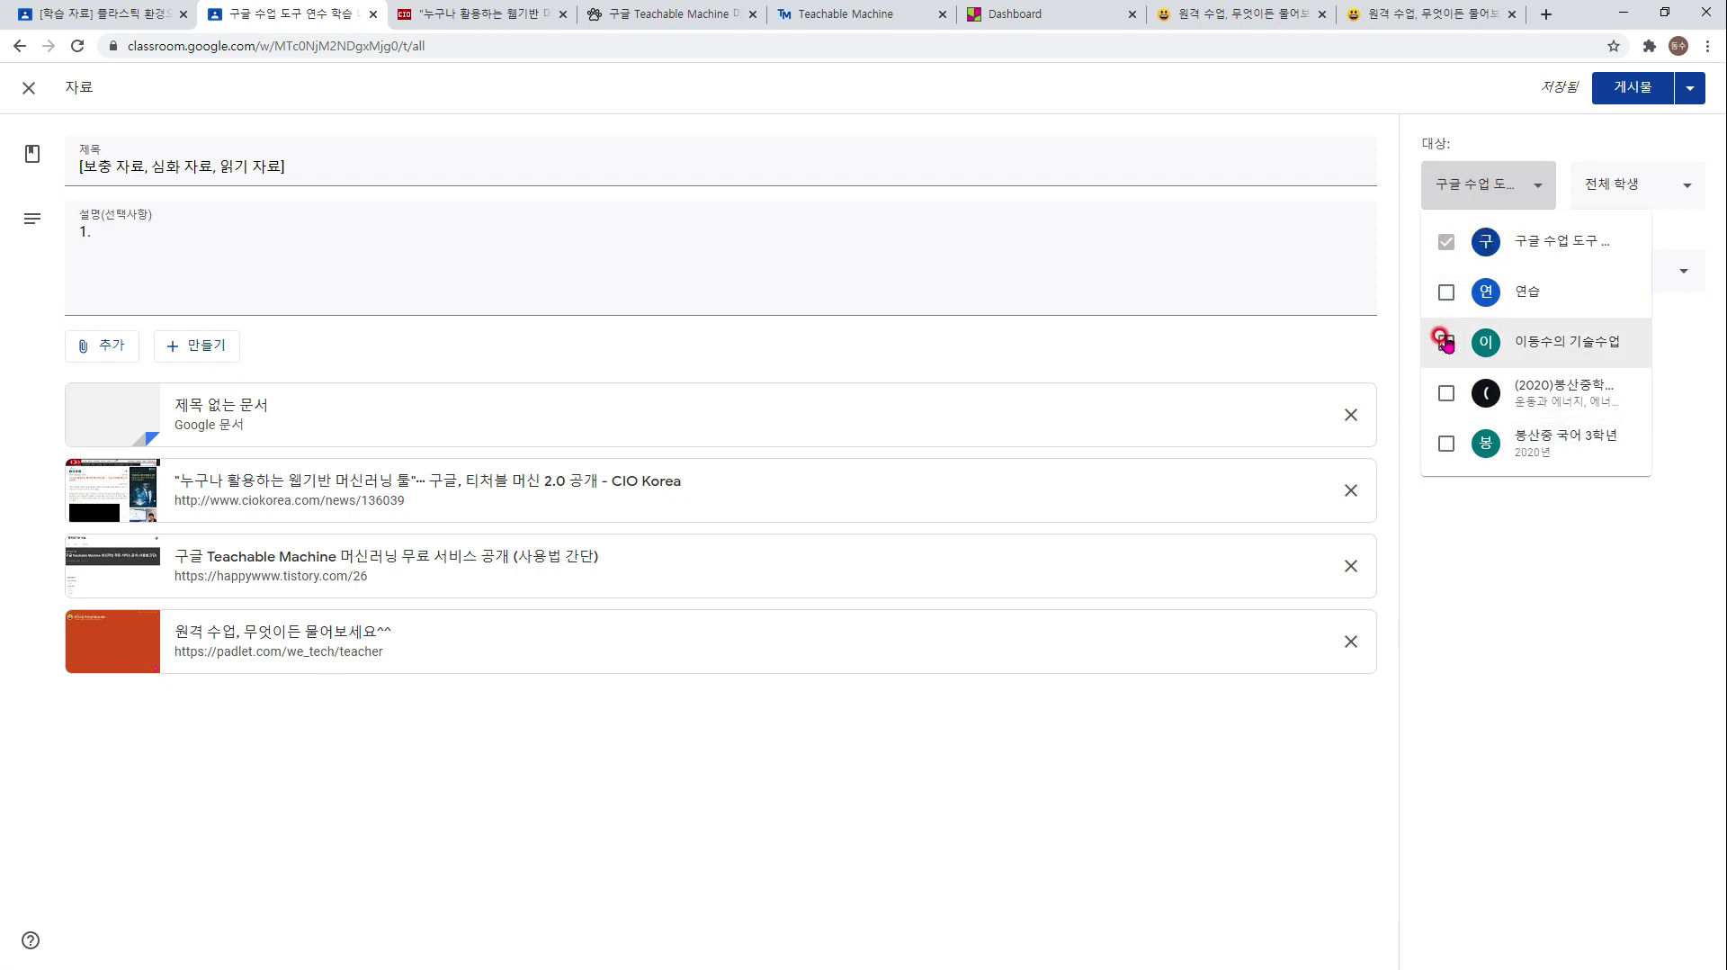
click(1444, 343)
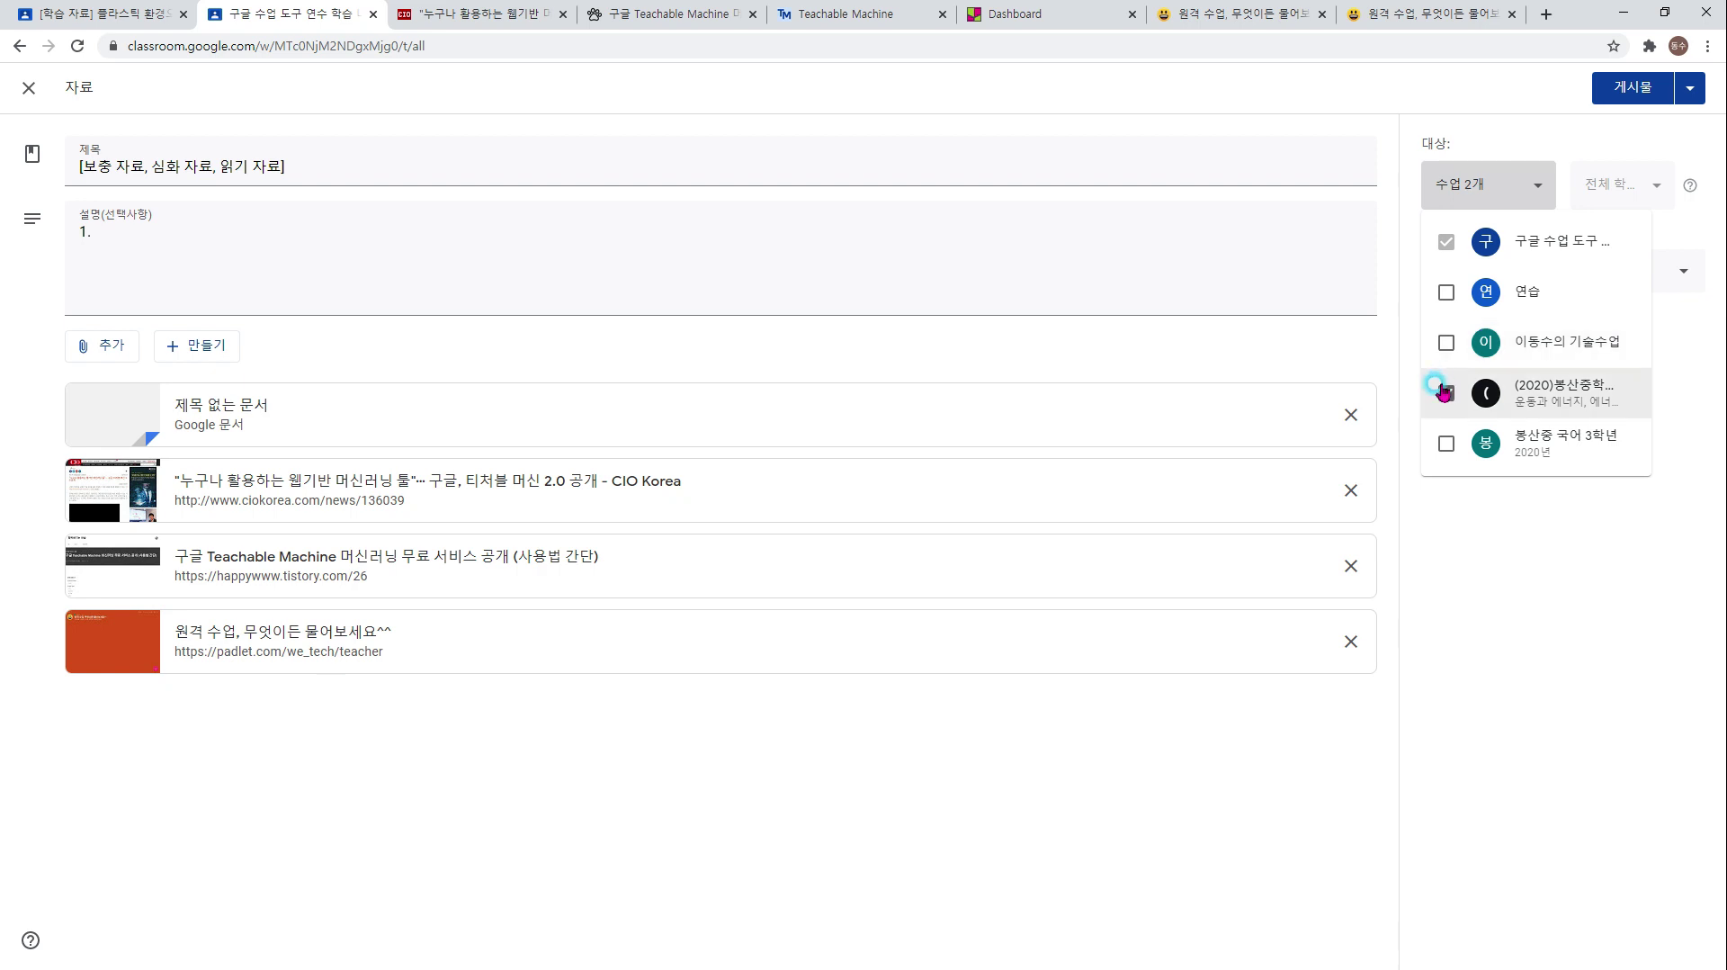
click(1574, 243)
- Try limiting the material to individual students and restore the recipients to 전체 학생
click(1650, 186)
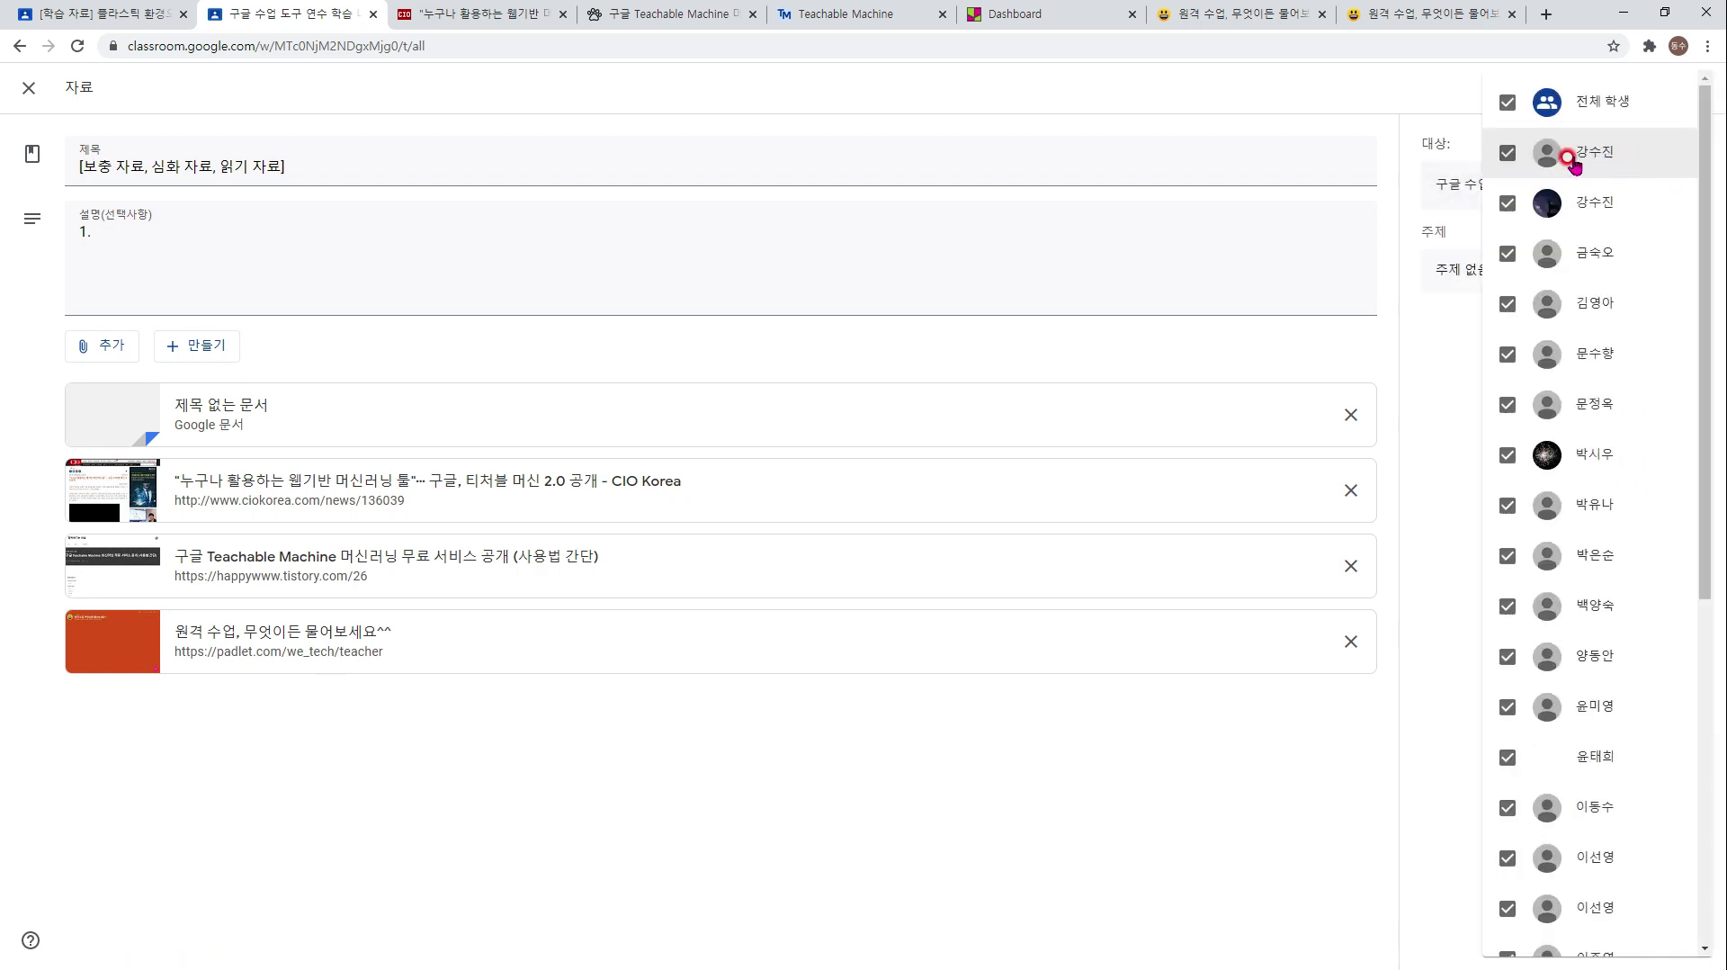
click(1494, 97)
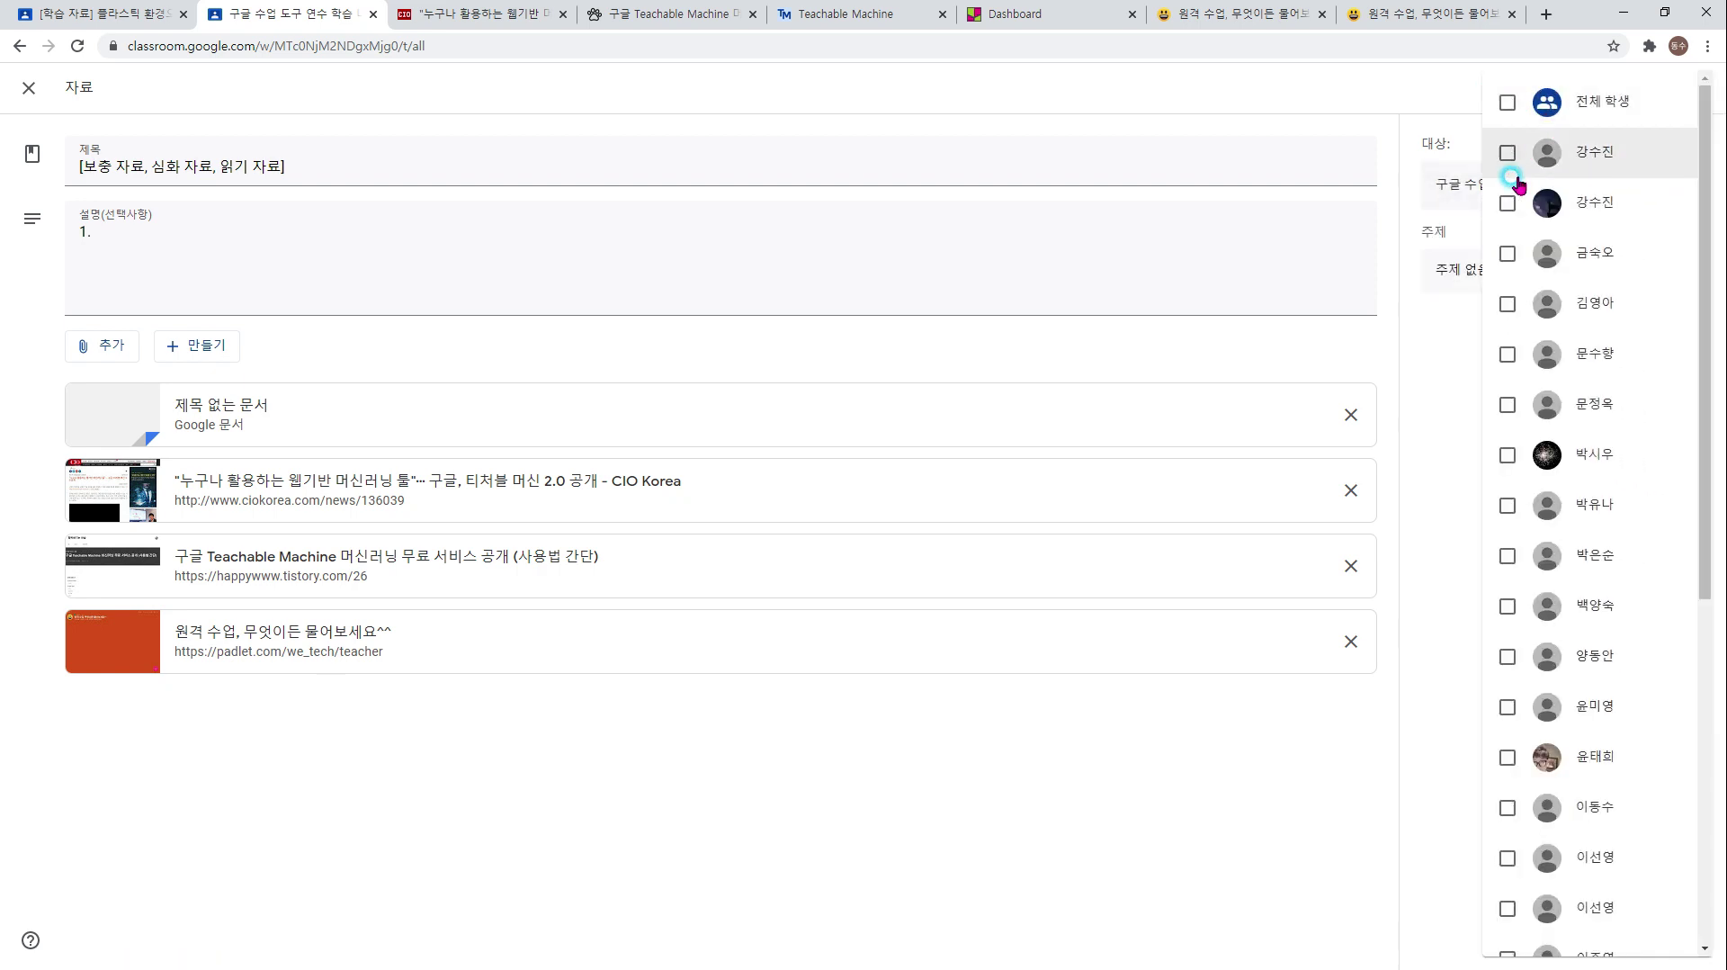
click(1508, 255)
click(1508, 302)
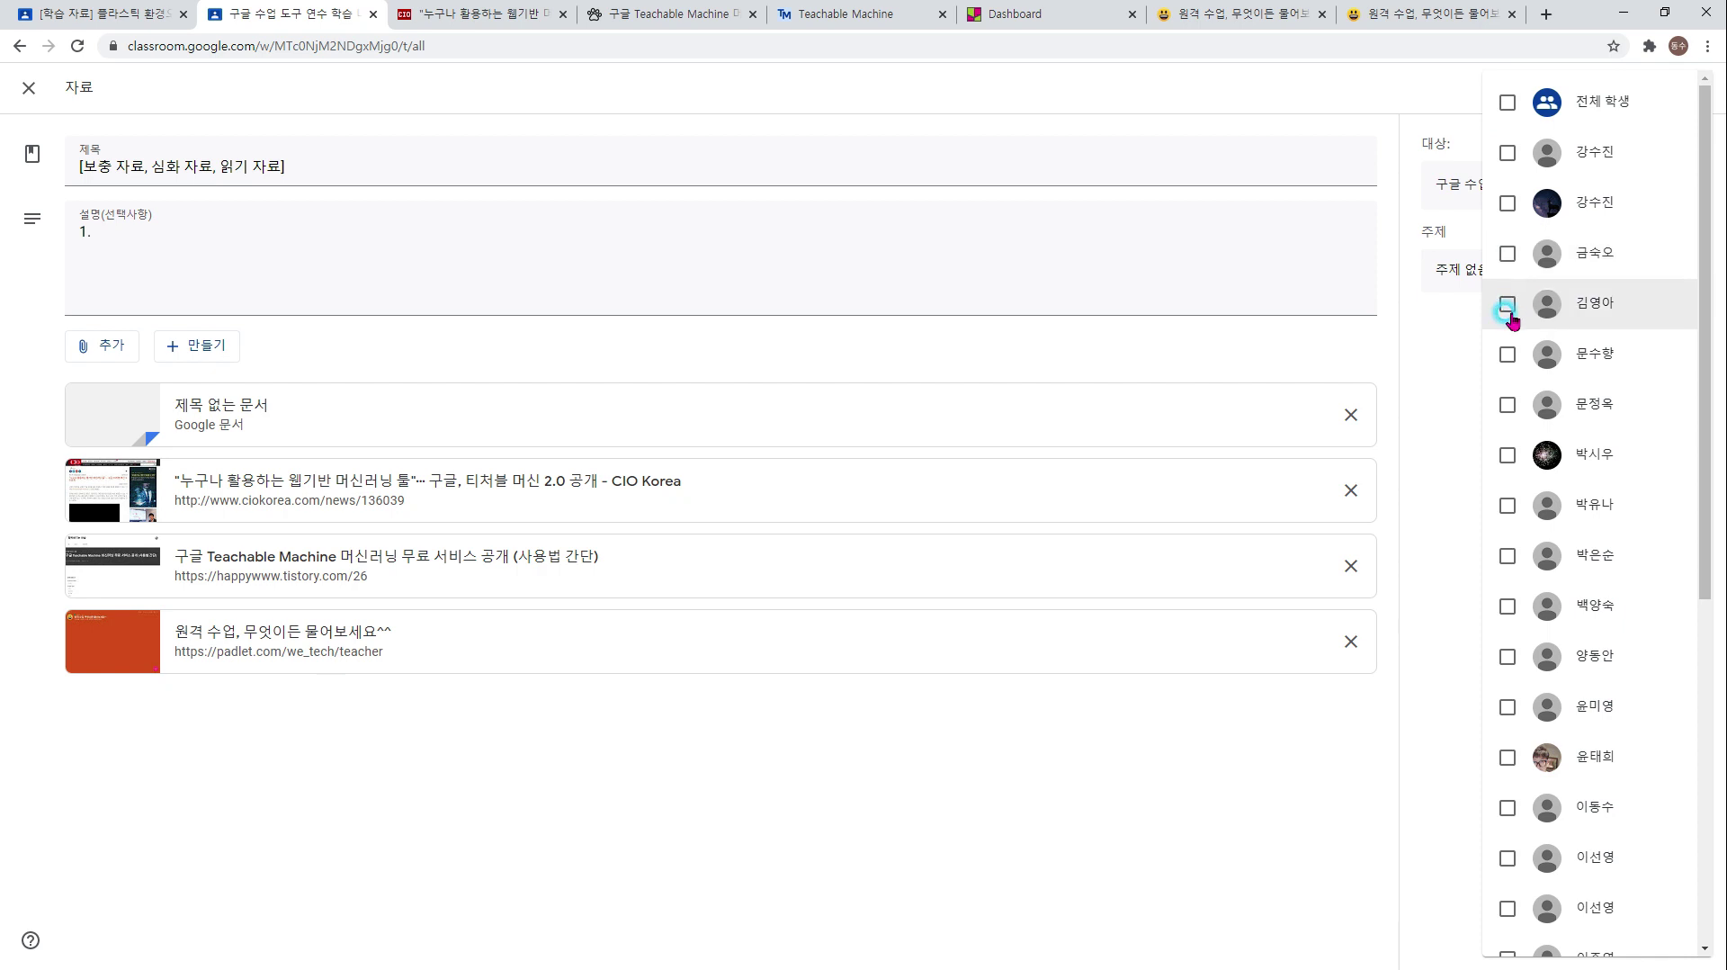
click(1463, 365)
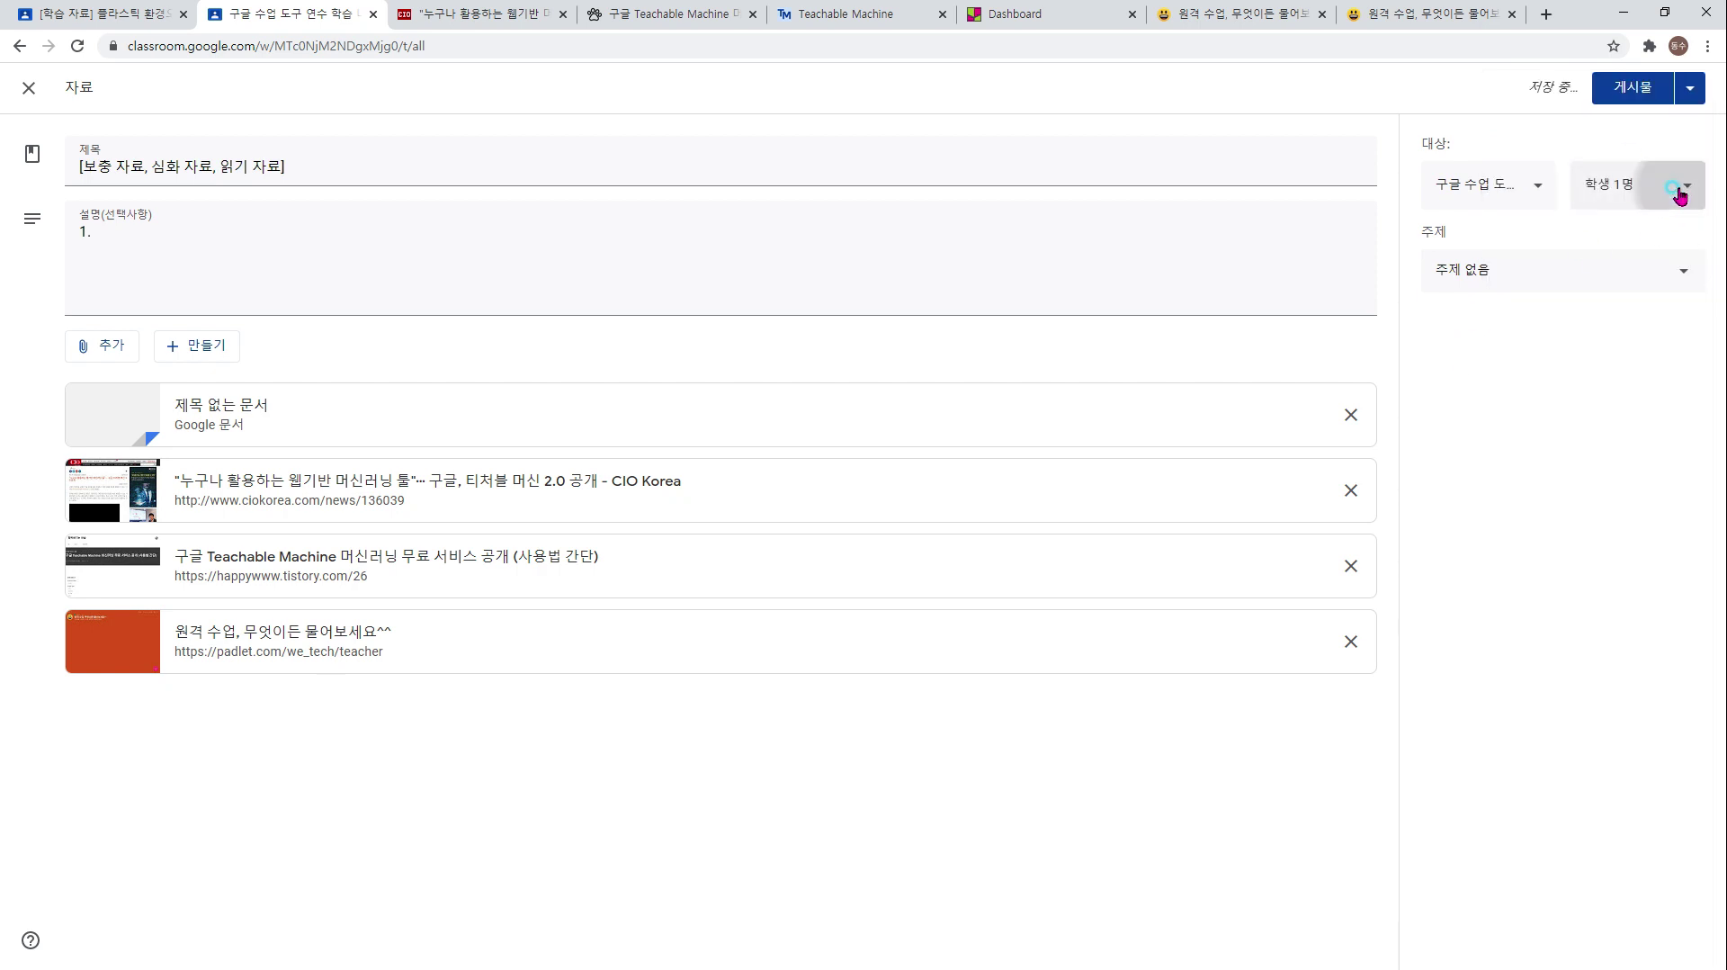
click(1675, 202)
click(1520, 93)
click(1458, 270)
- Assign the material to the topic 10월 2주차
click(1508, 270)
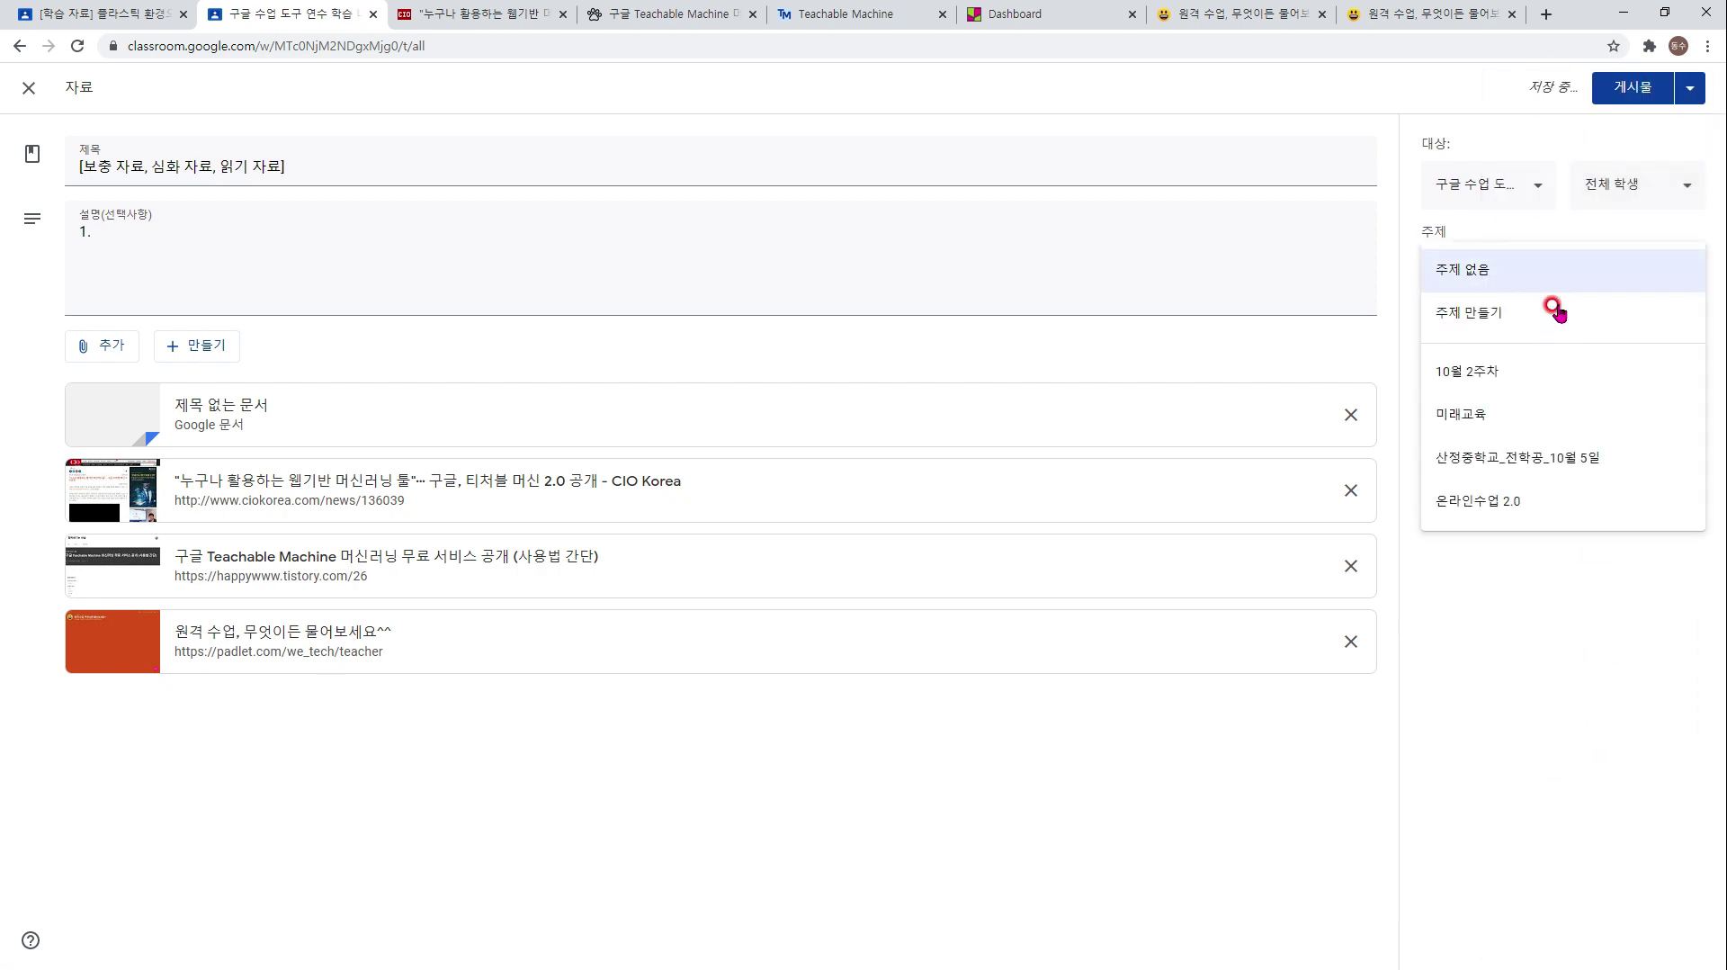
click(1466, 369)
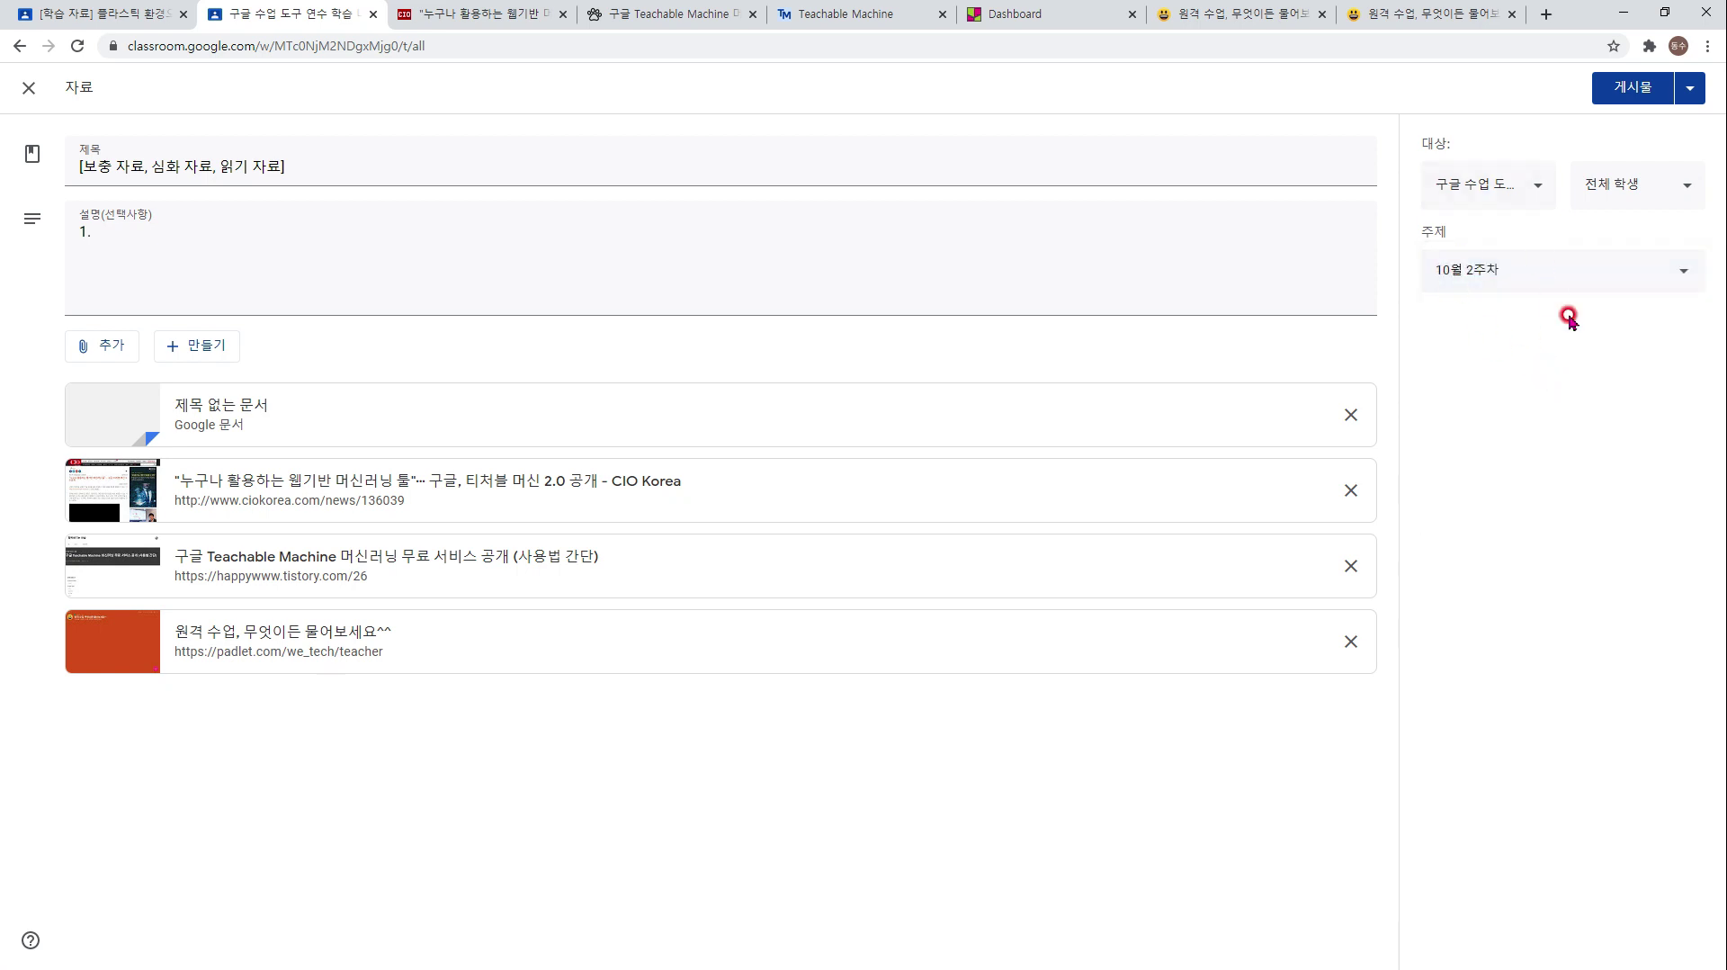
click(1480, 272)
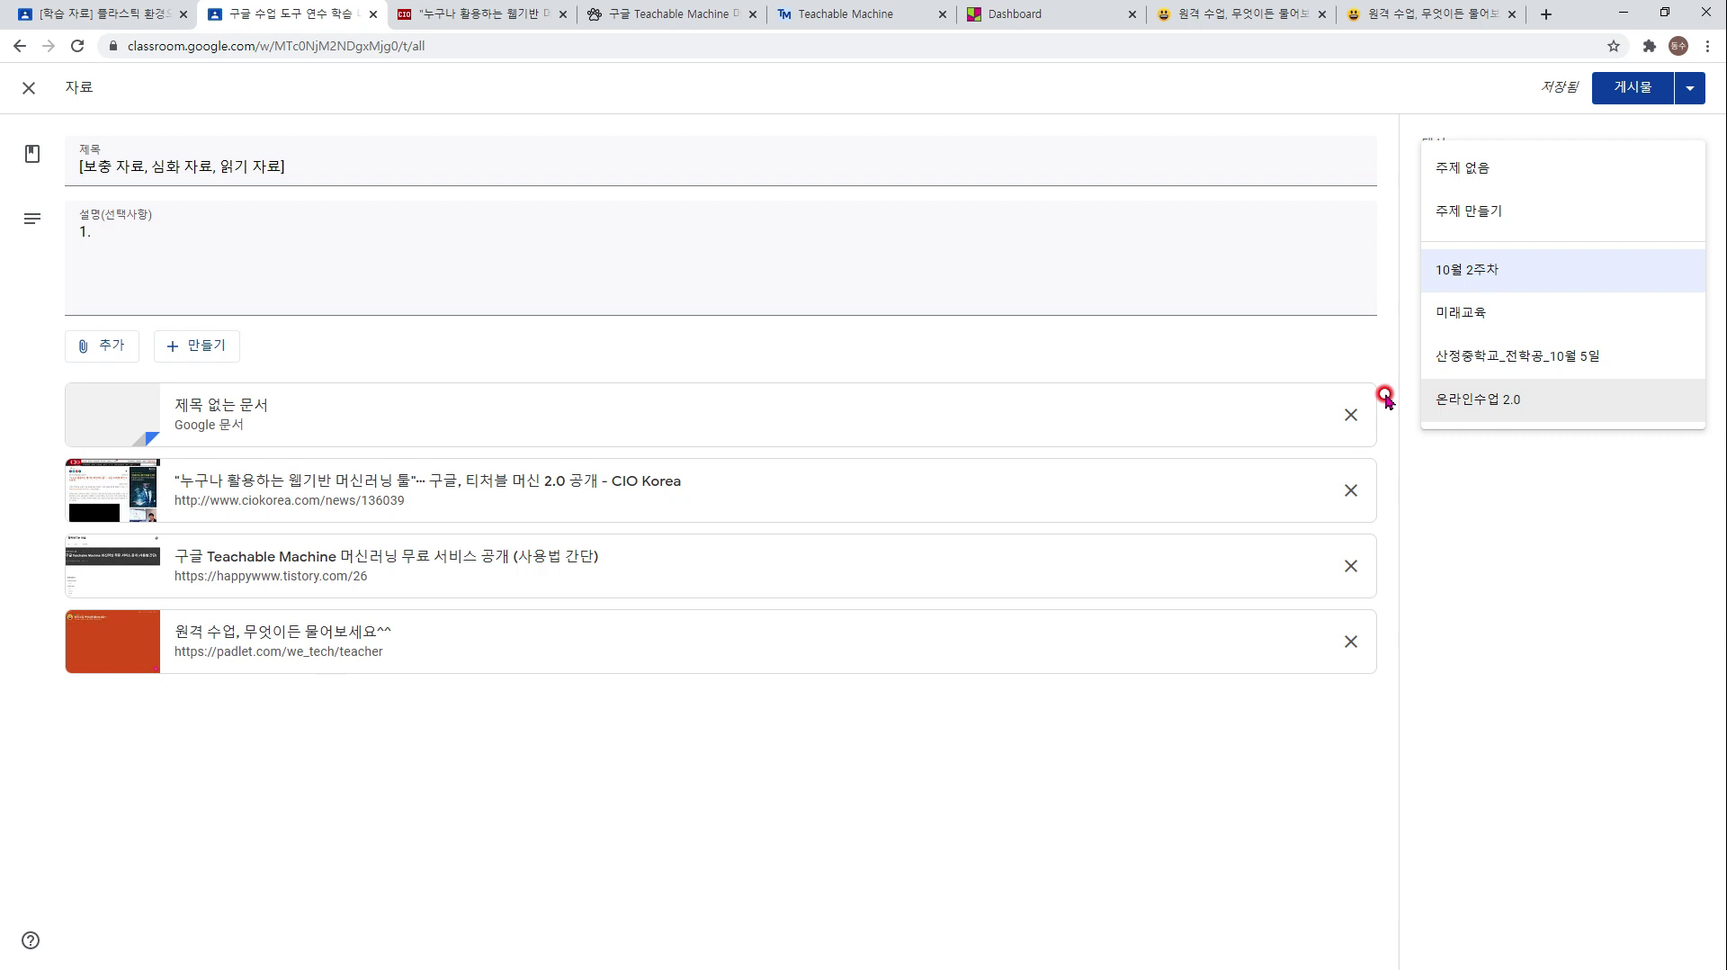
click(1498, 498)
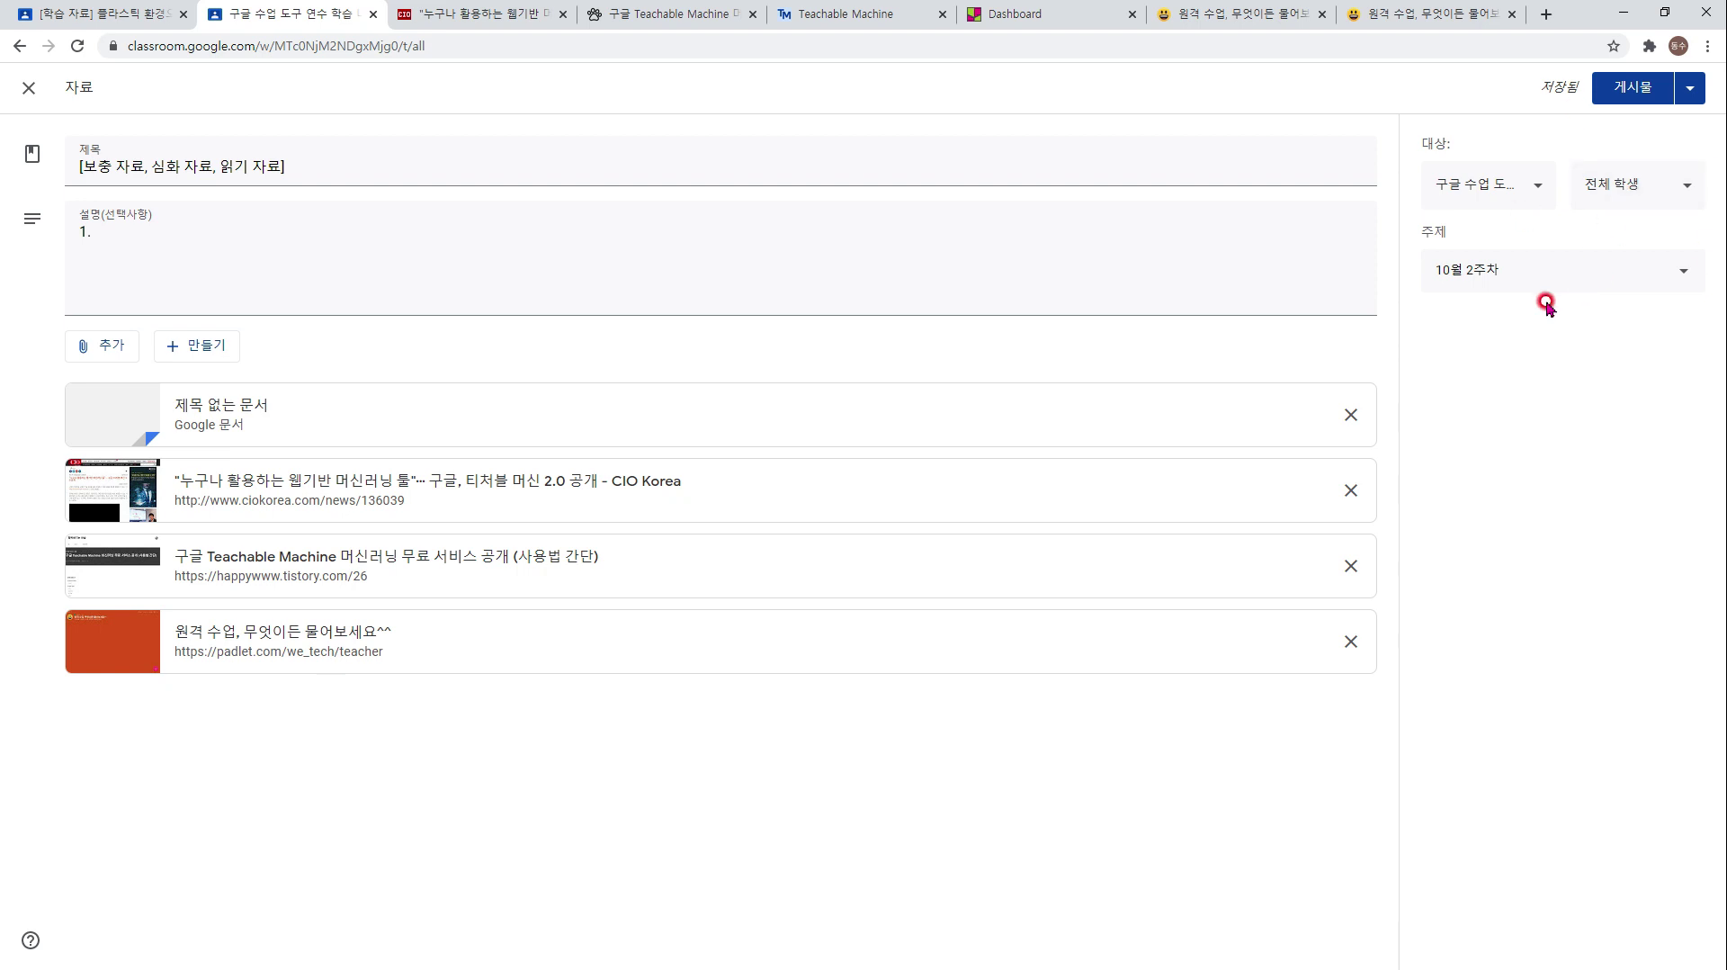
- Check the scheduling and draft options for the material and publish it immediately
click(1637, 97)
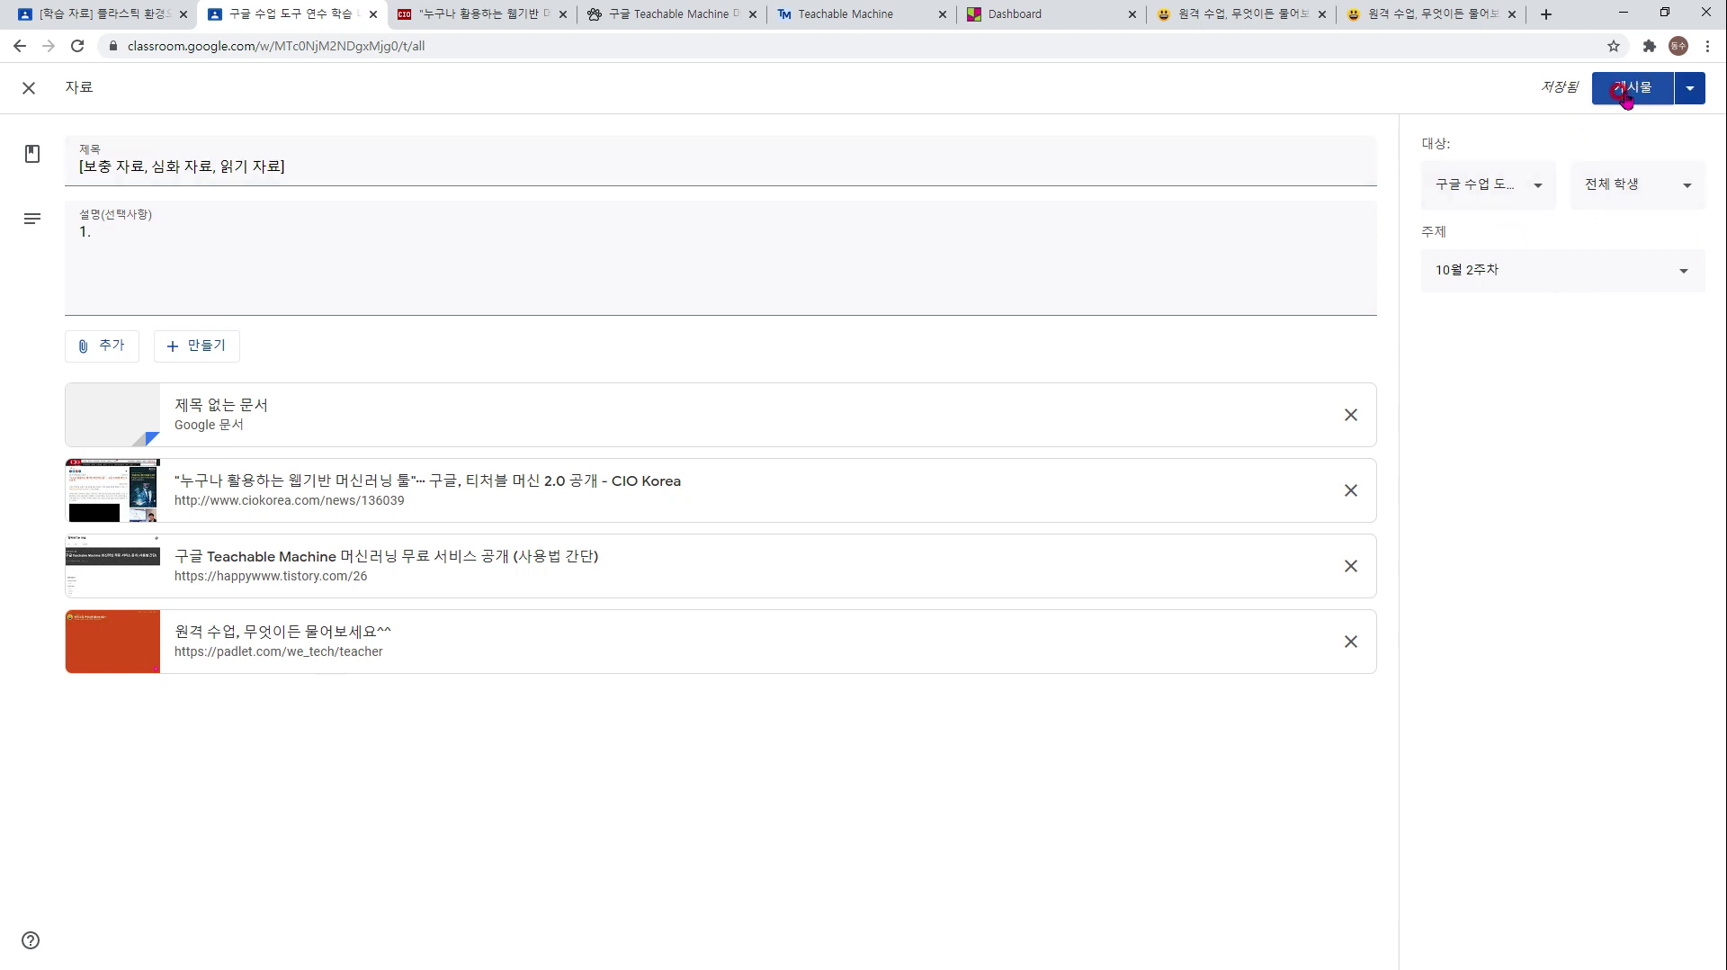
click(1683, 100)
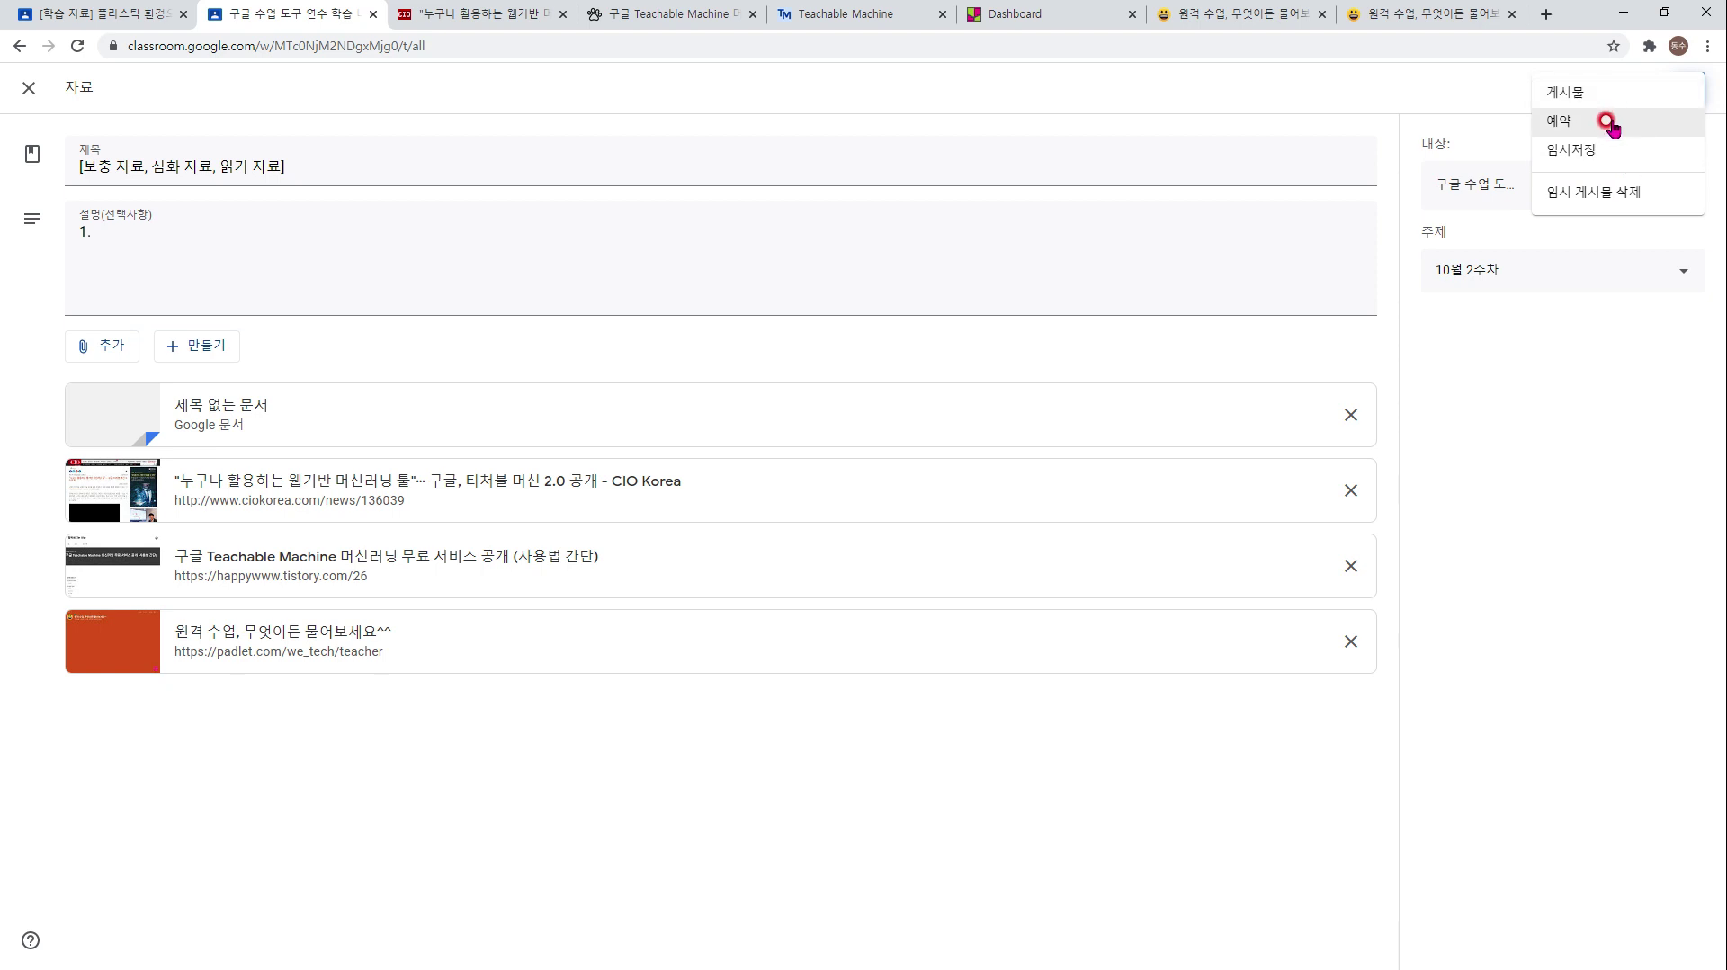
click(1592, 319)
click(1627, 92)
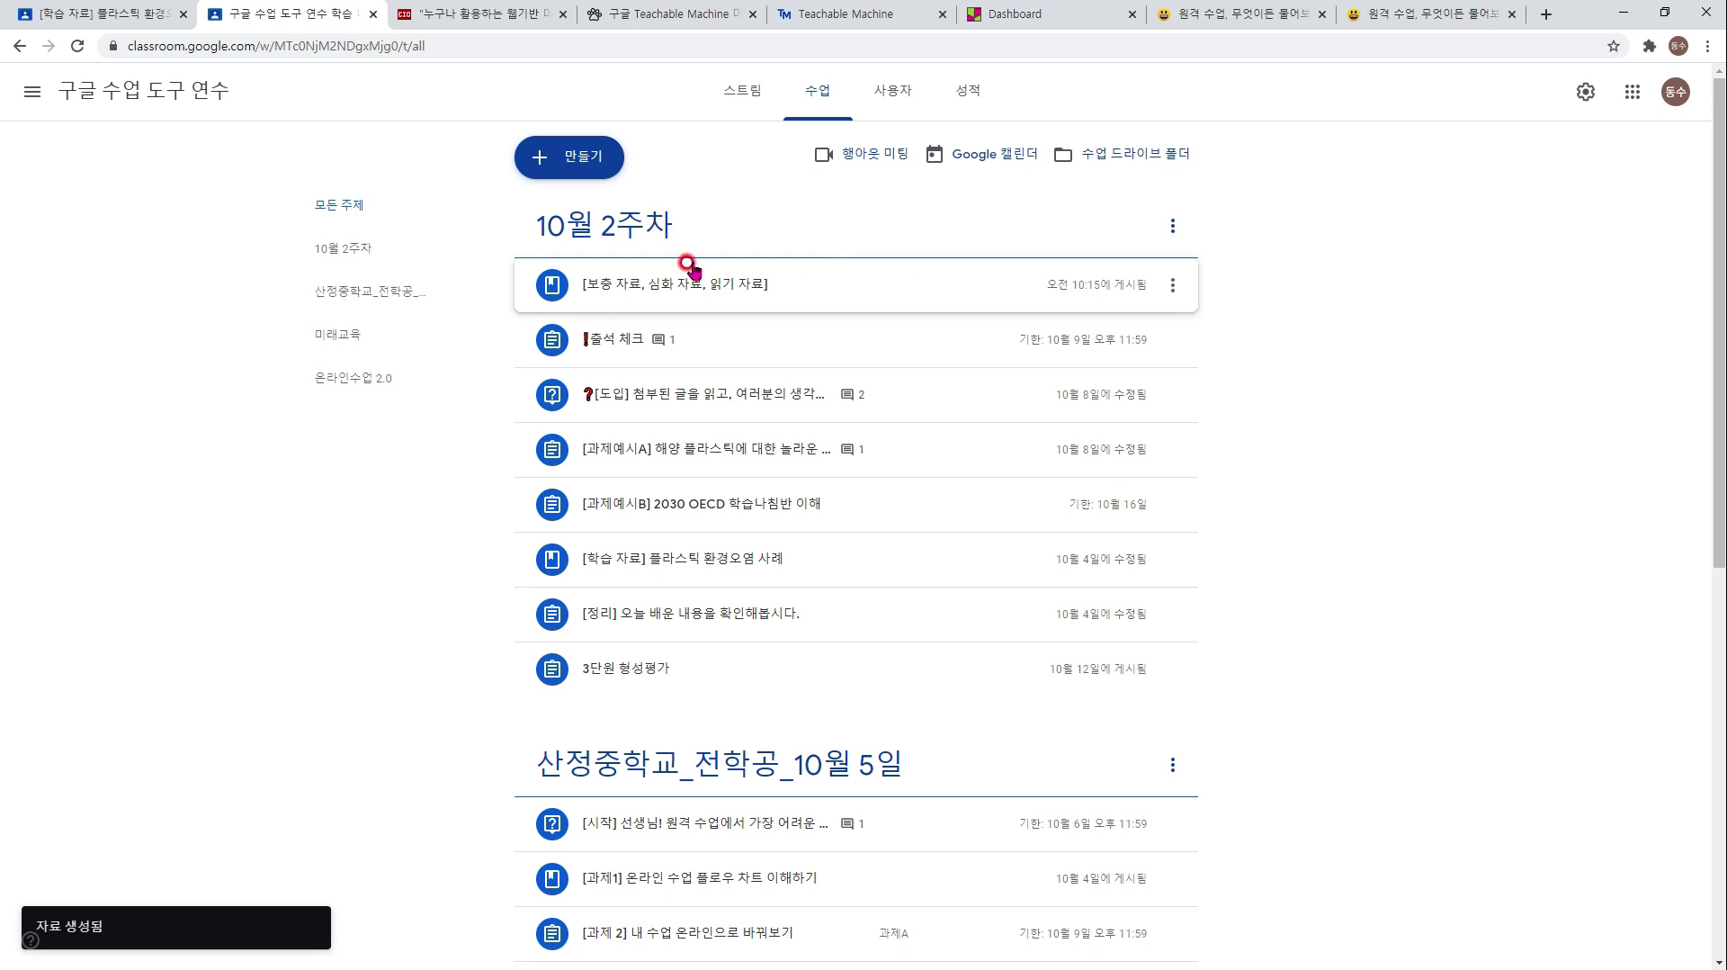
- Move the [보충 자료, 심화 자료, 읽기 자료] material directly below "[학습 자료] 플라스틱 환경오염 사례" in the 10월 2주차 topic
drag(674, 277, 646, 617)
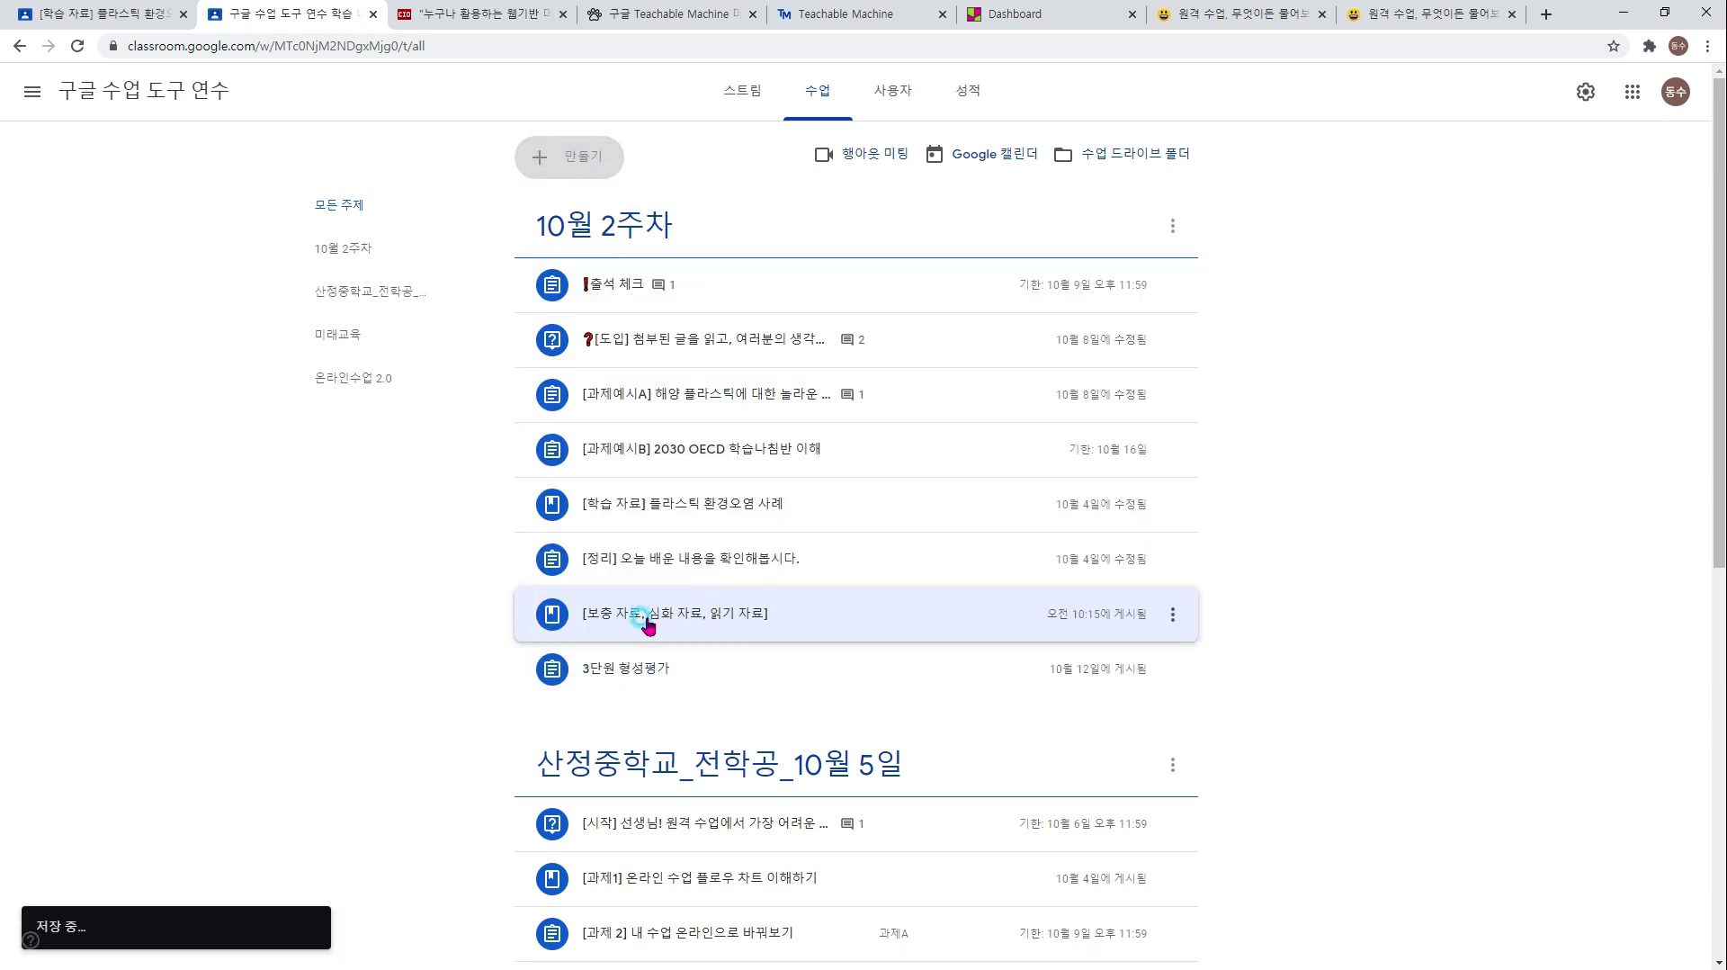
drag(601, 619, 723, 556)
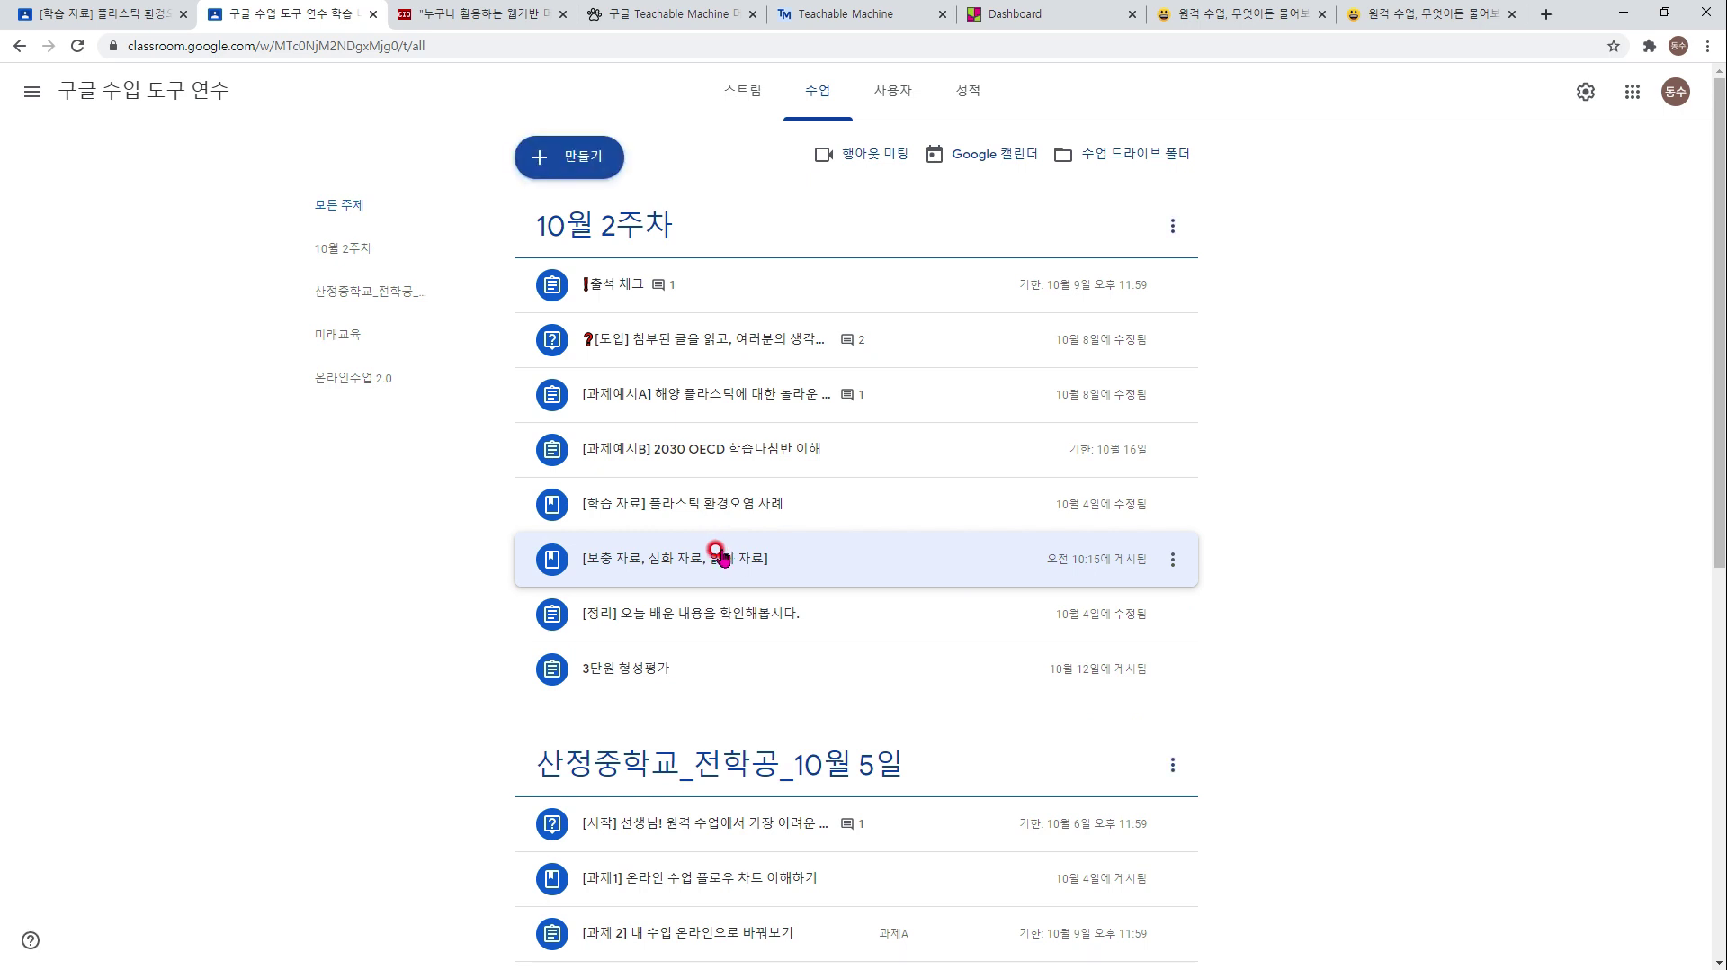